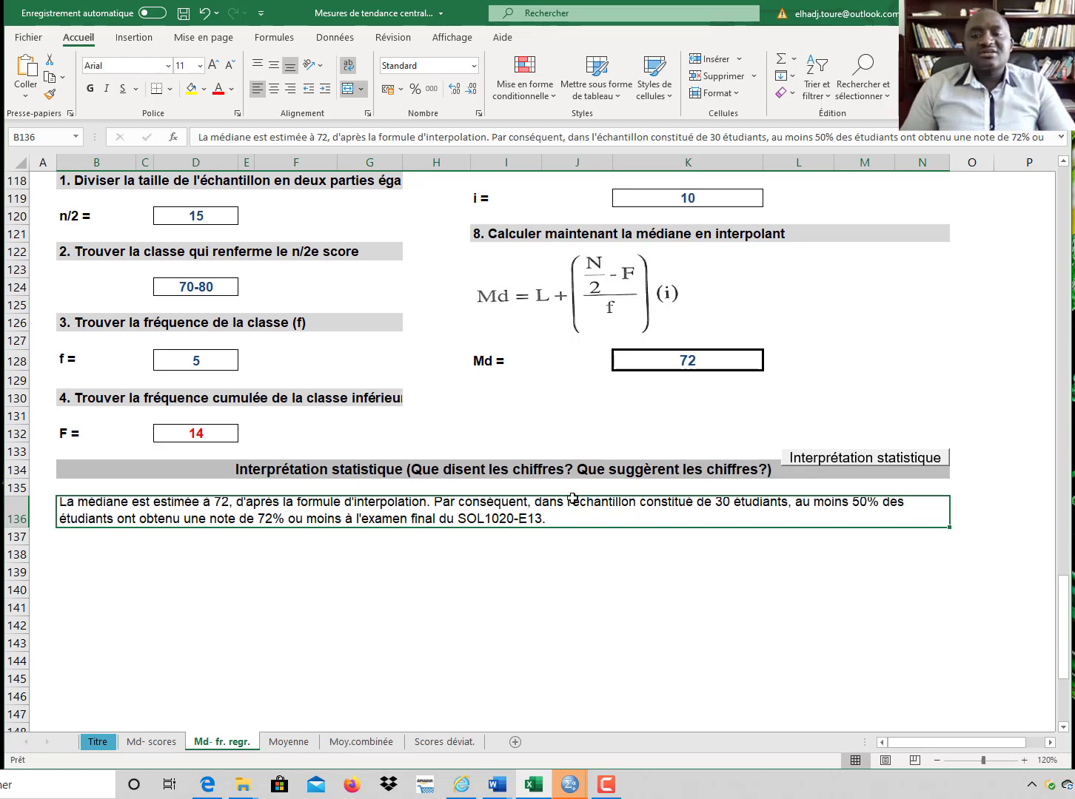
# Step: On the Moyenne sheet, sum the five exercise scores into the ΣXi cell with AutoSum
pyautogui.click(291, 741)
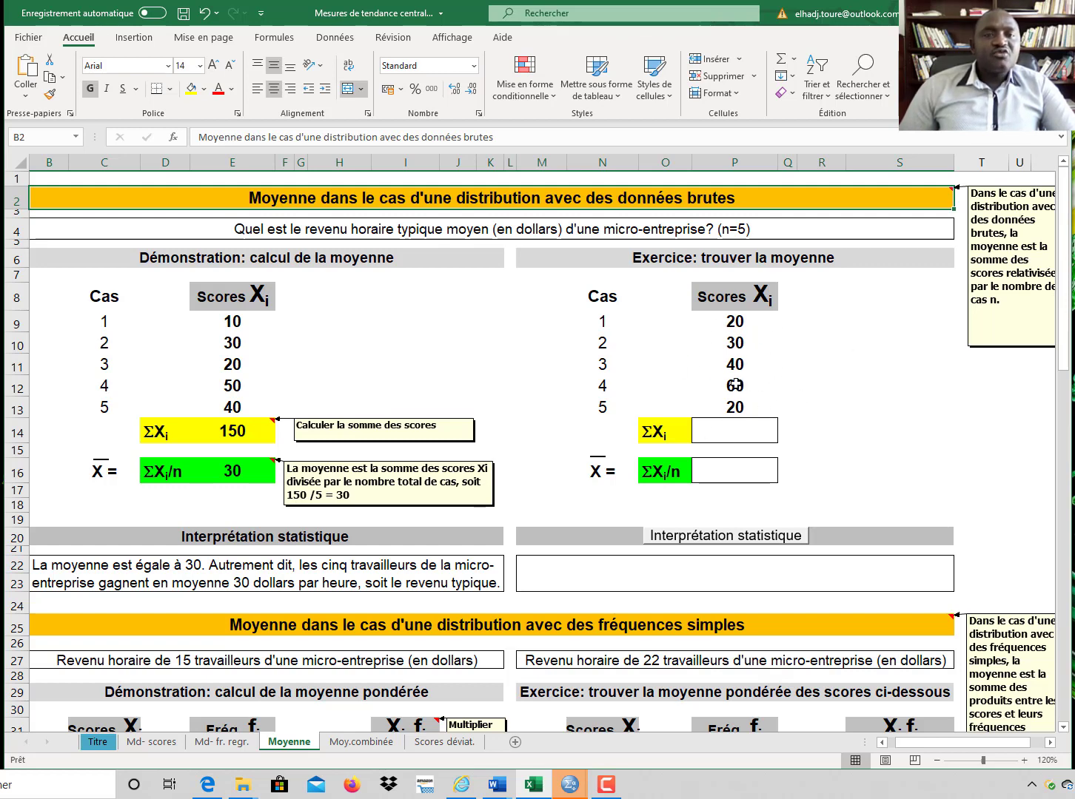
pyautogui.click(740, 322)
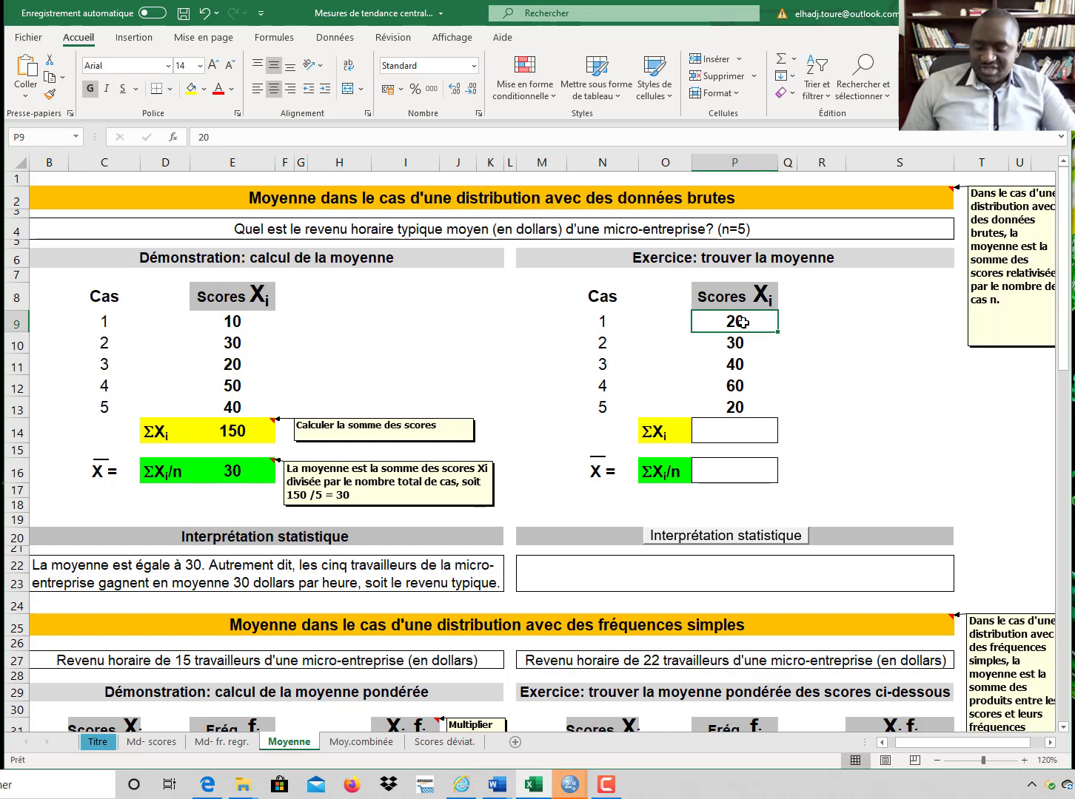
pyautogui.keyDown('shift'); pyautogui.click(742, 407); pyautogui.keyUp('shift')
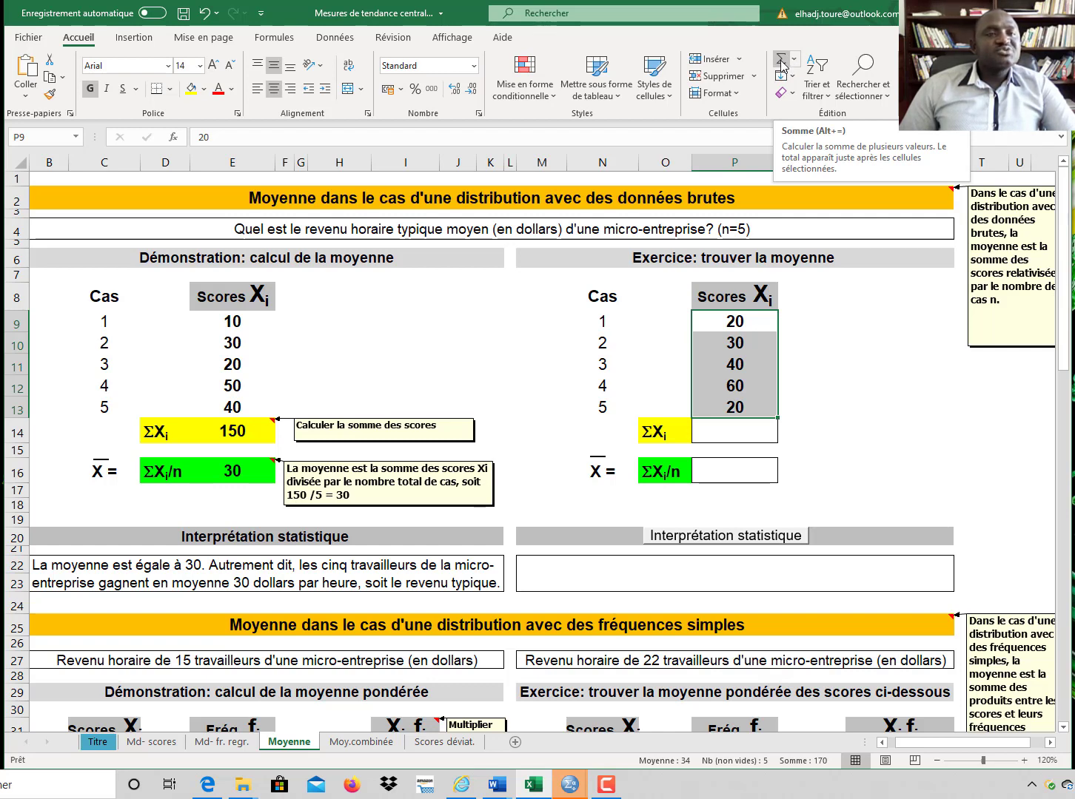
pyautogui.click(783, 66)
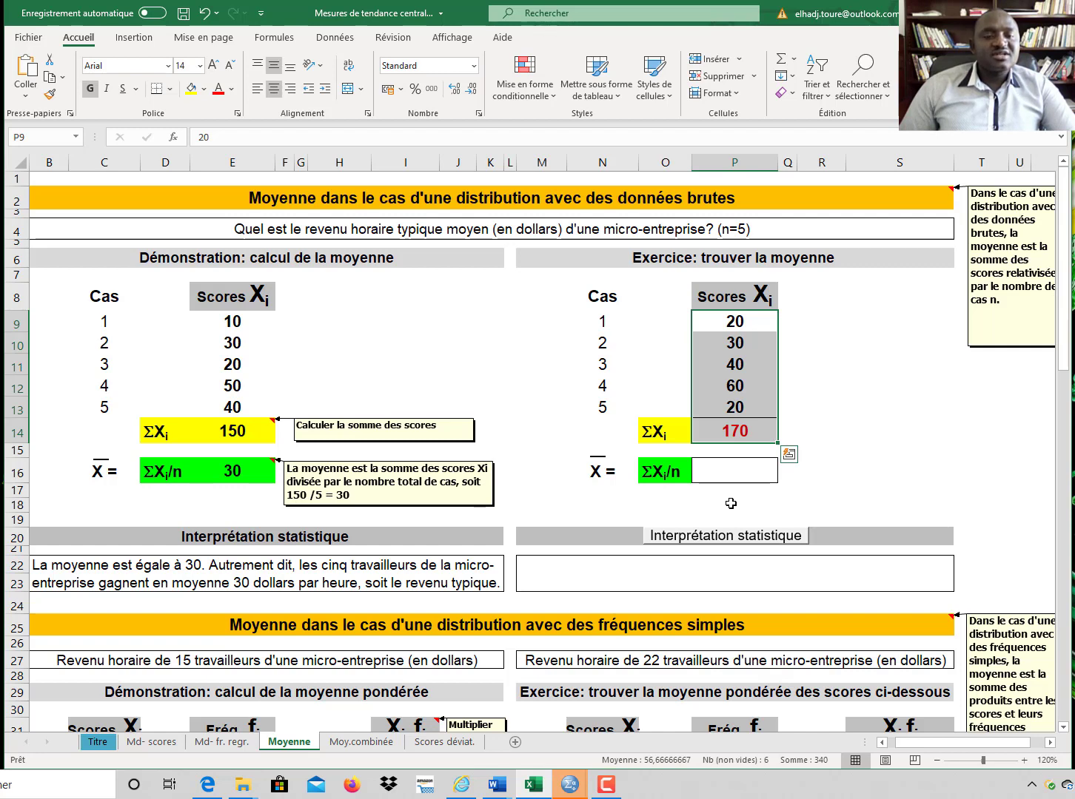
# Step: Compute the exercise mean as the ΣXi total divided by 5, then display its statistical interpretation
pyautogui.click(722, 471)
pyautogui.write('=')
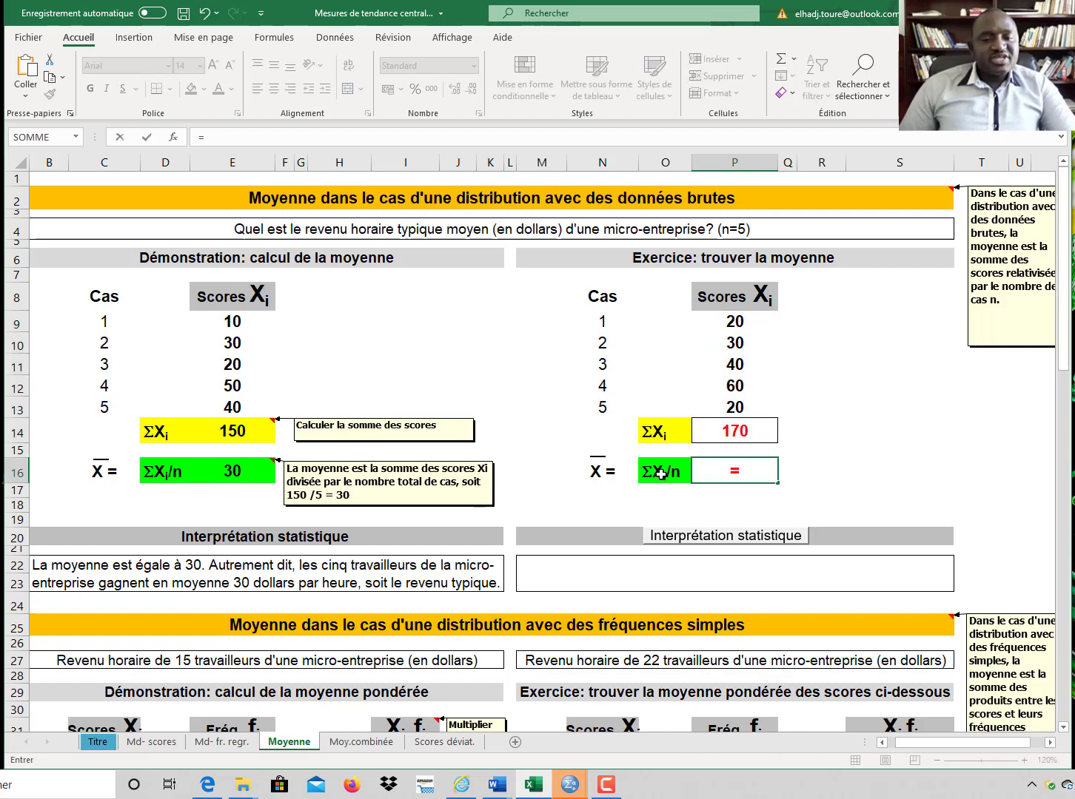
pyautogui.click(750, 430)
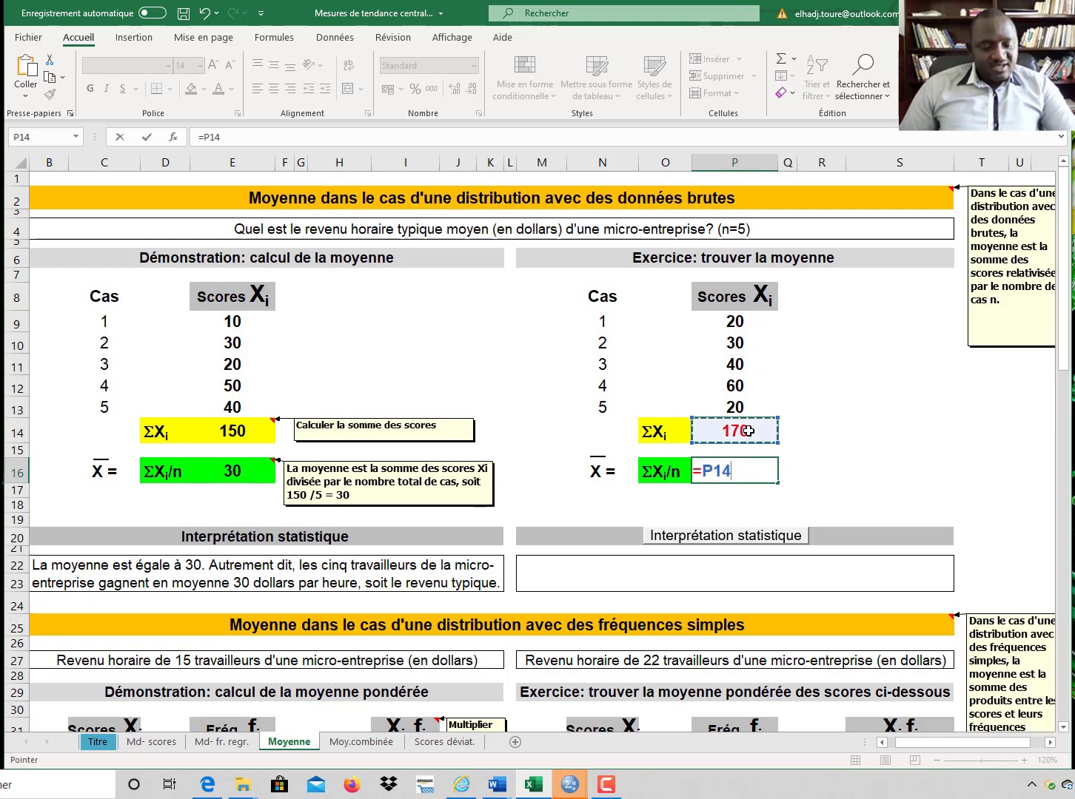
pyautogui.write('/')
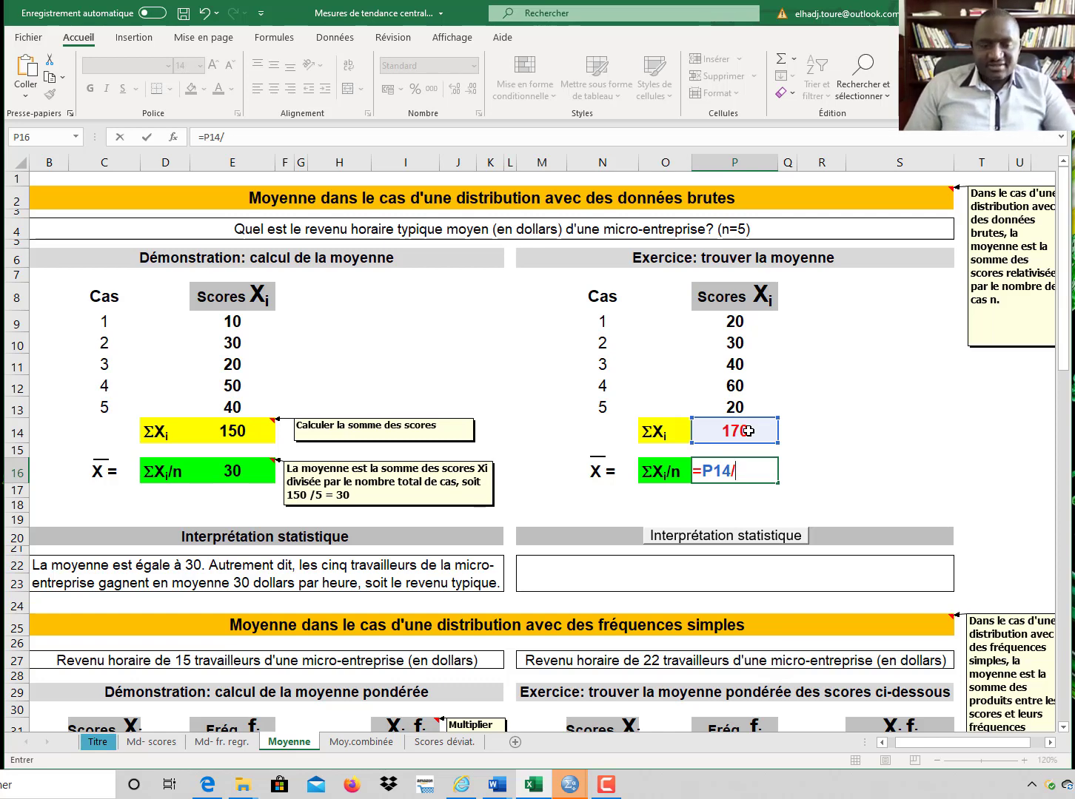
pyautogui.write('5')
pyautogui.press('Return')
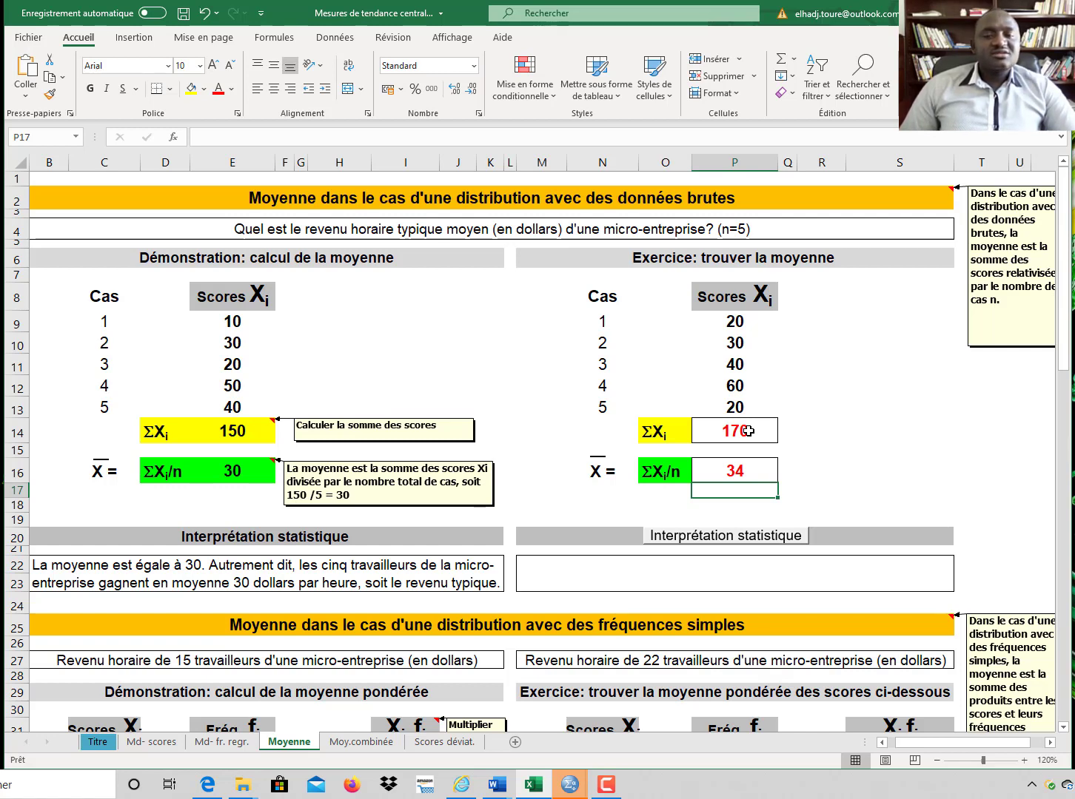
pyautogui.click(711, 539)
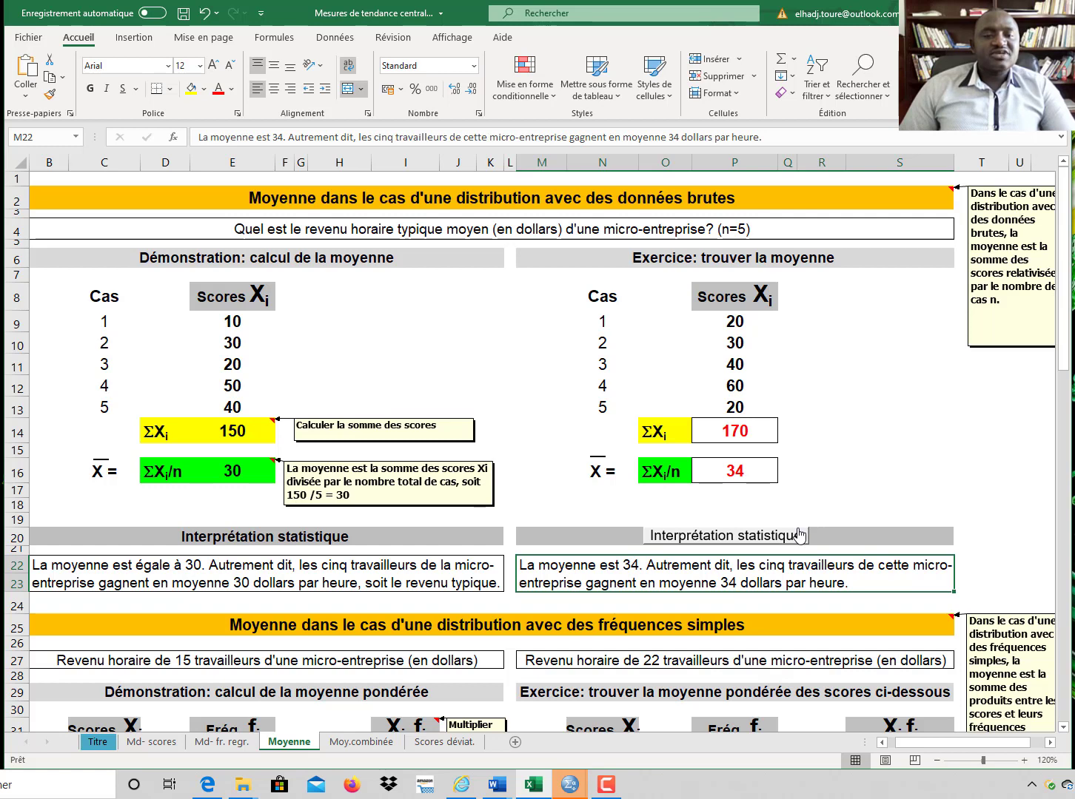
# Step: In the first Xi fi cell of the frequency exercise, enter a formula multiplying the score 20 by its frequency
pyautogui.scroll(-1, 798, 533)
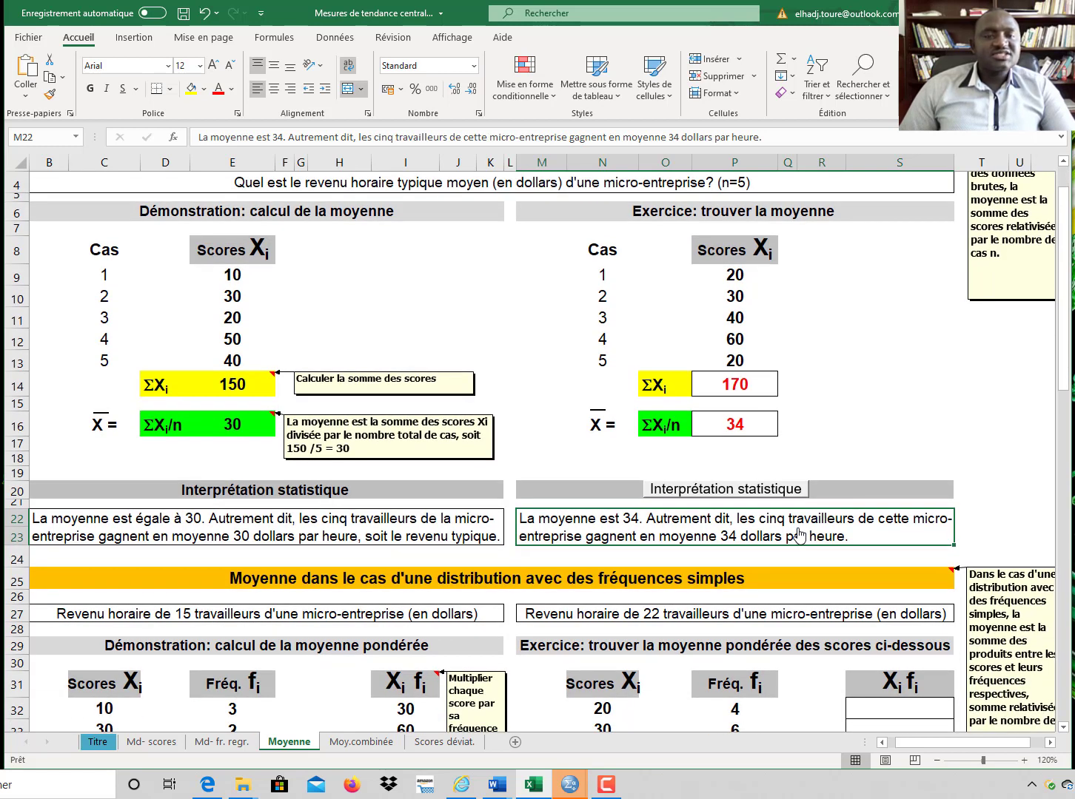
pyautogui.scroll(1, 798, 533)
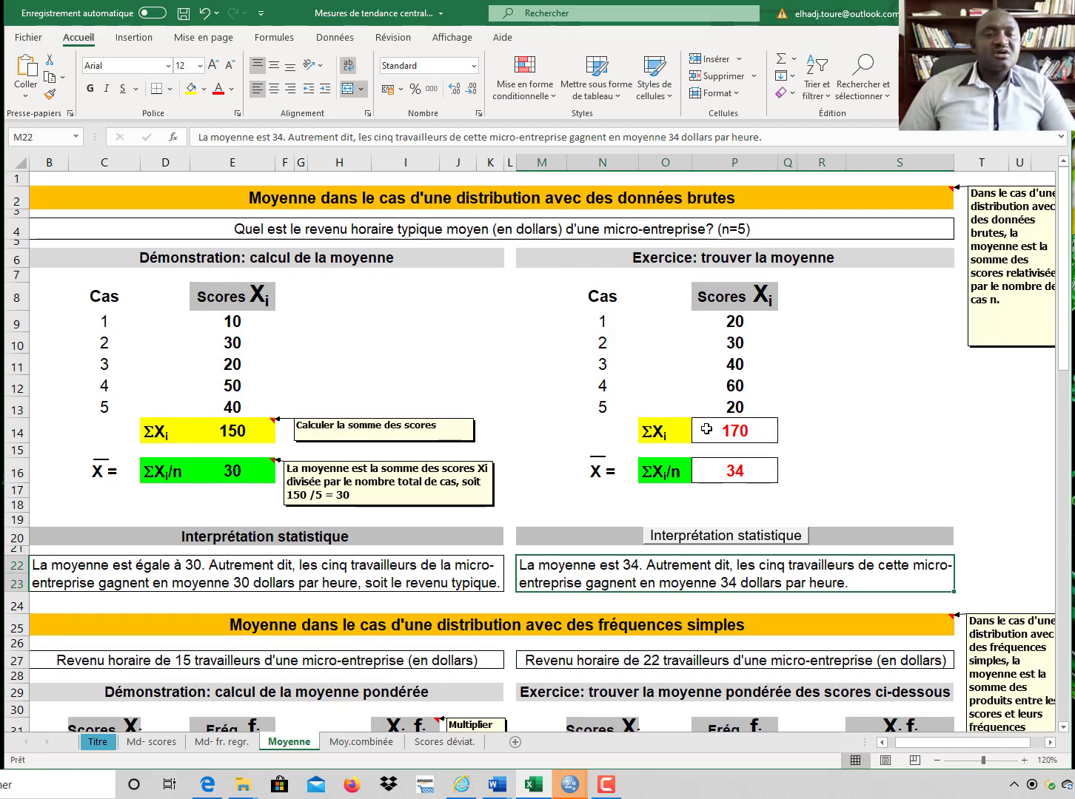
pyautogui.scroll(-6, 802, 448)
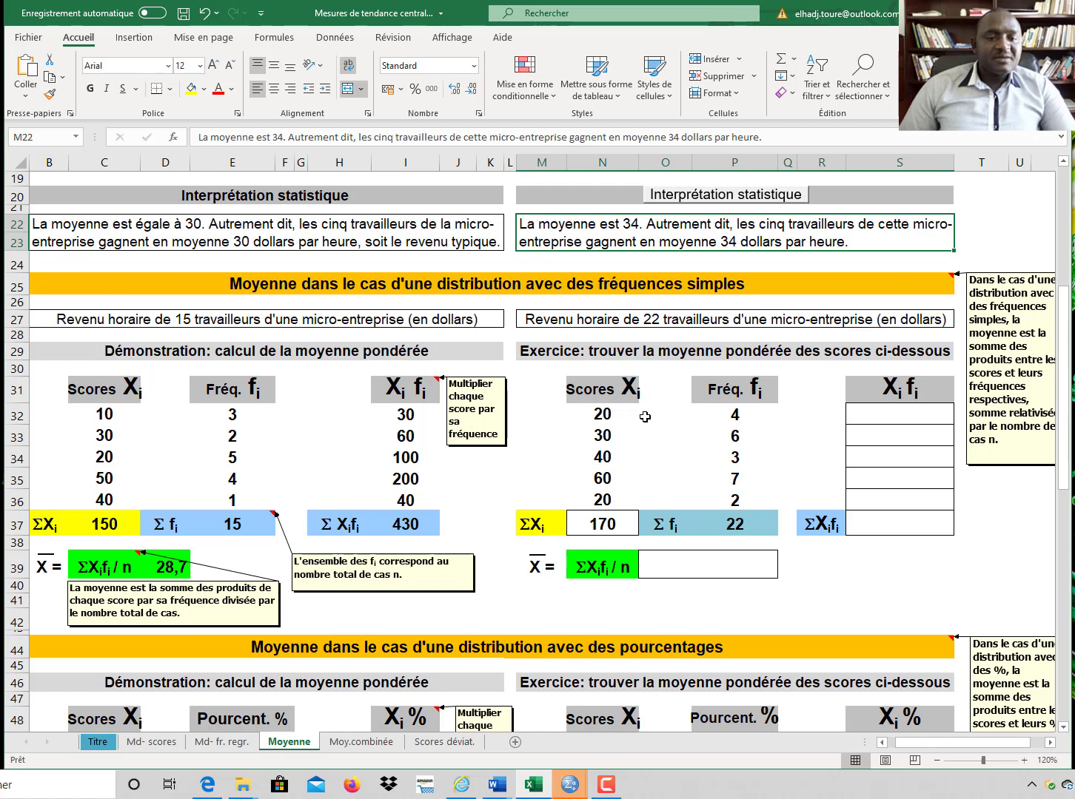
pyautogui.scroll(-1, 645, 417)
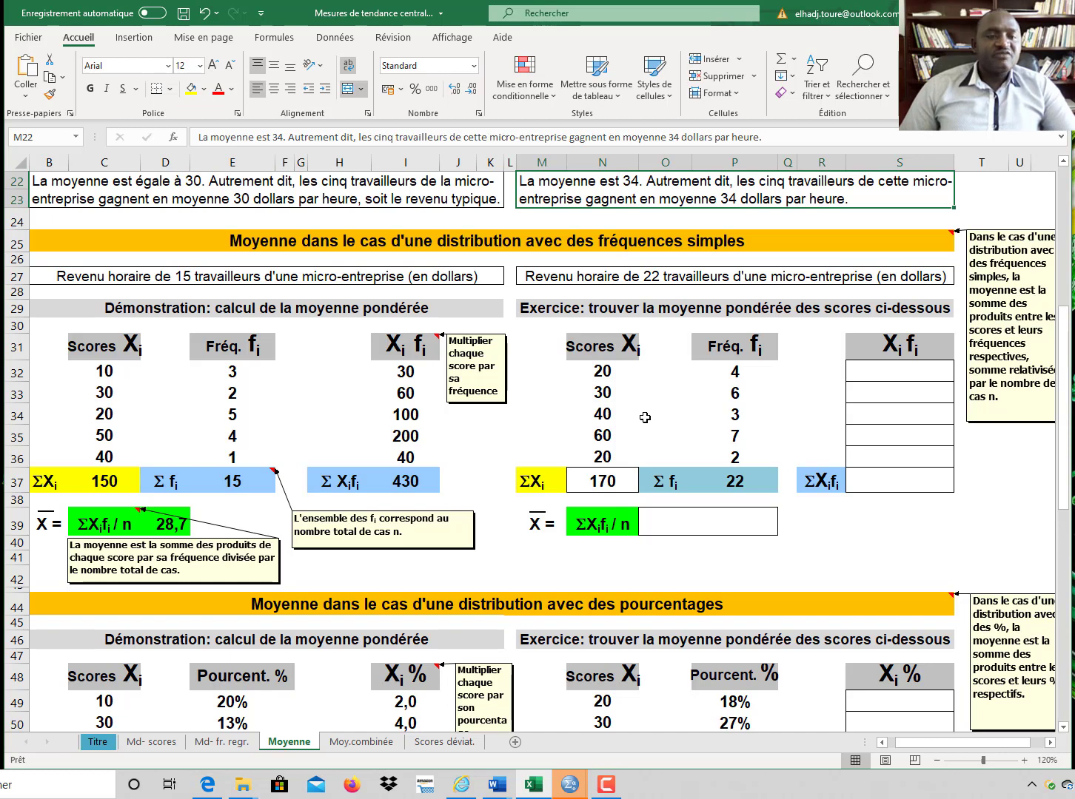
pyautogui.click(900, 378)
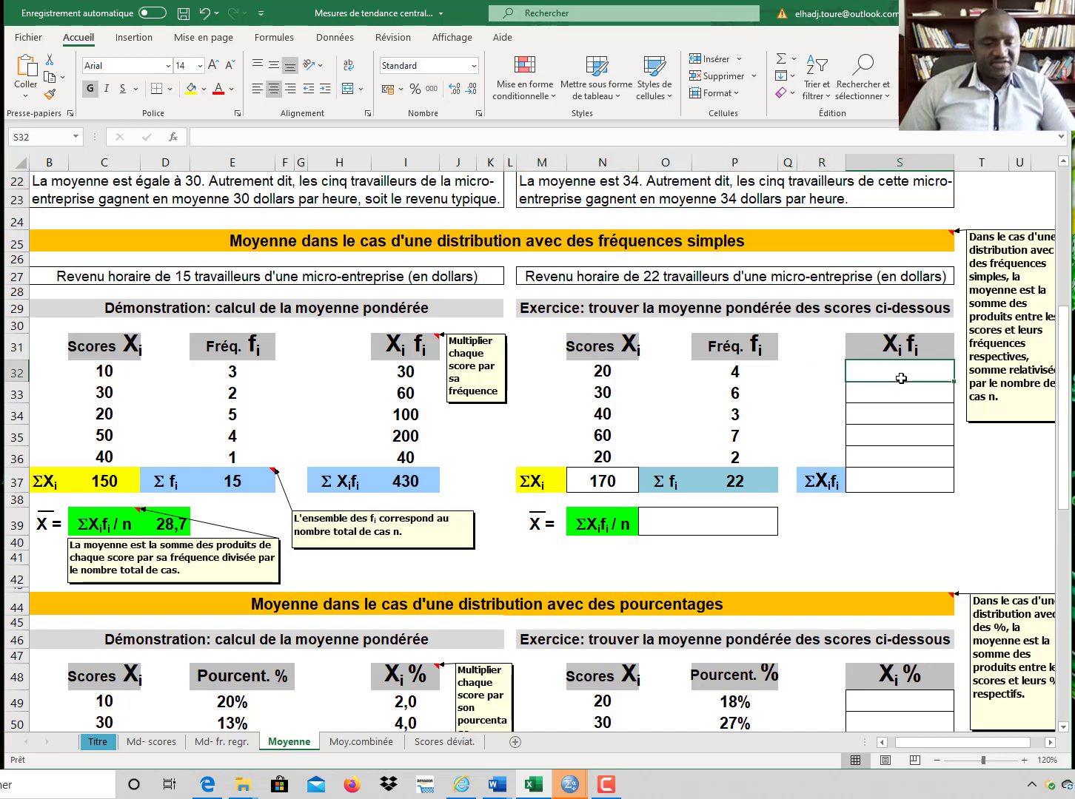
pyautogui.write('=')
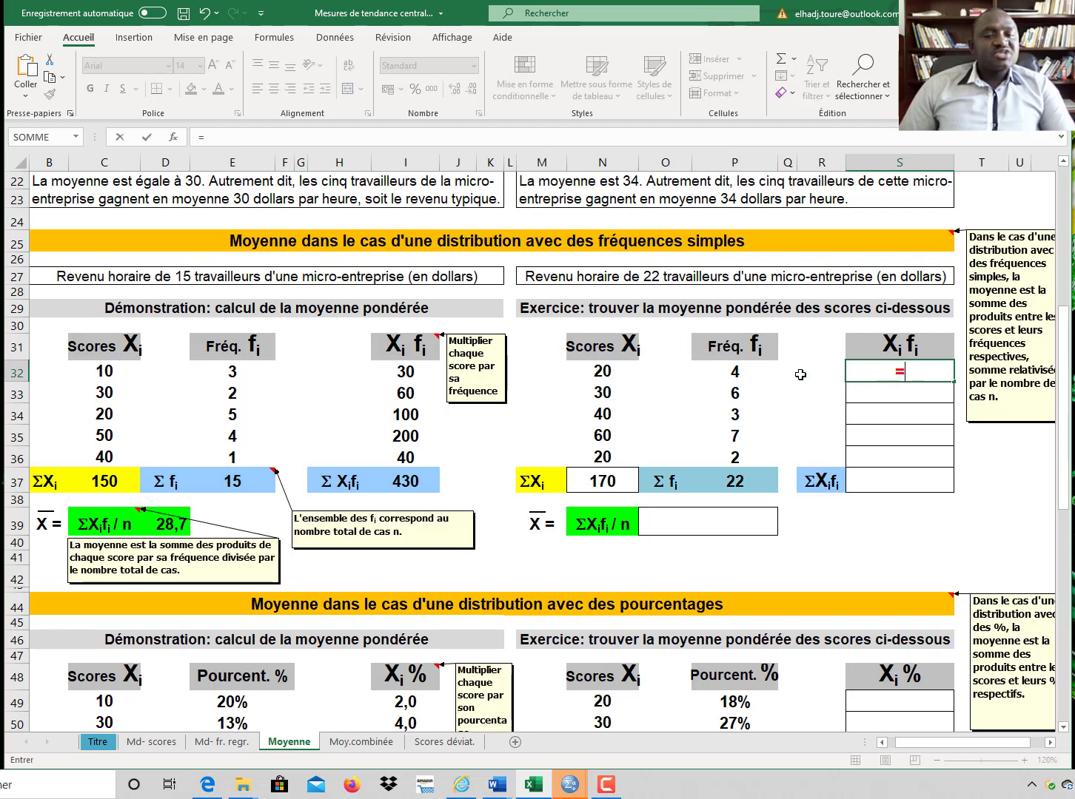
pyautogui.click(613, 373)
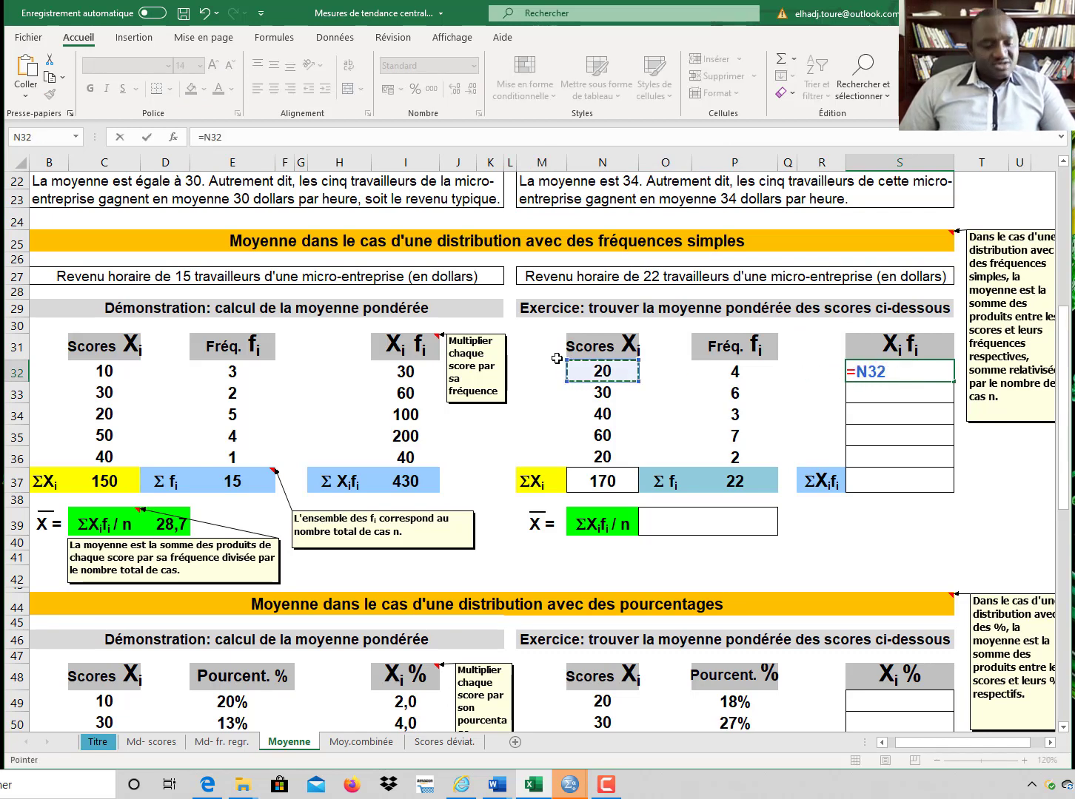
pyautogui.write('*')
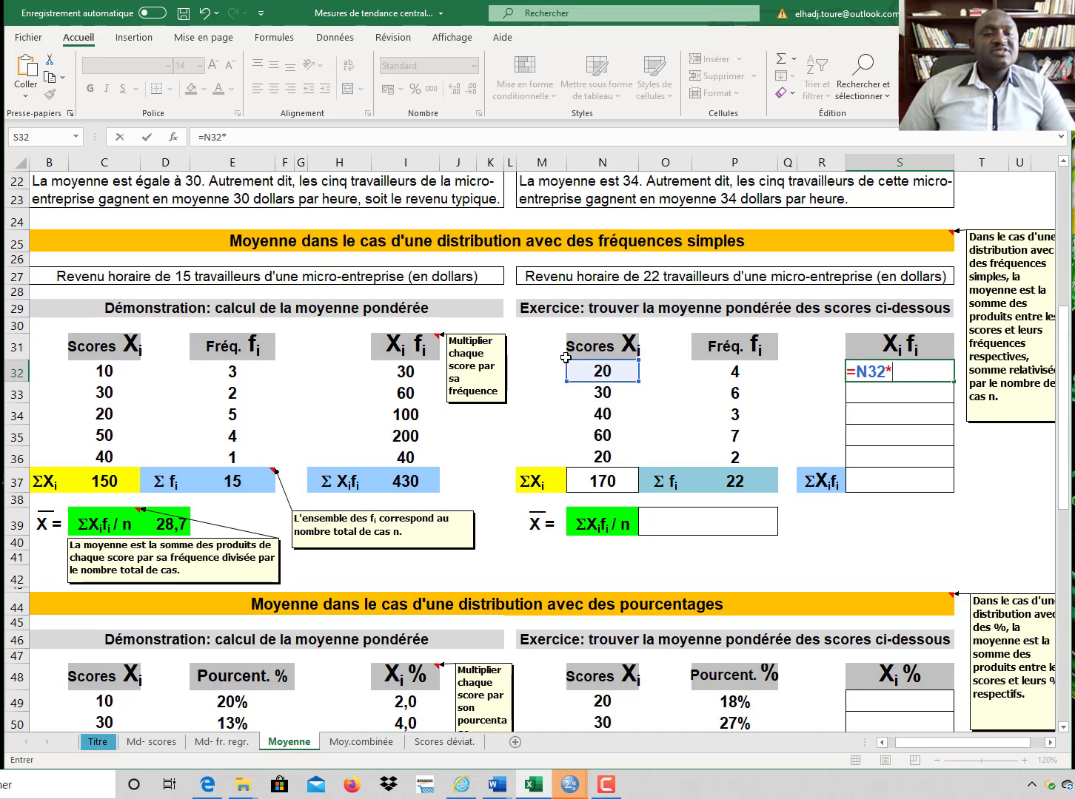
pyautogui.click(745, 376)
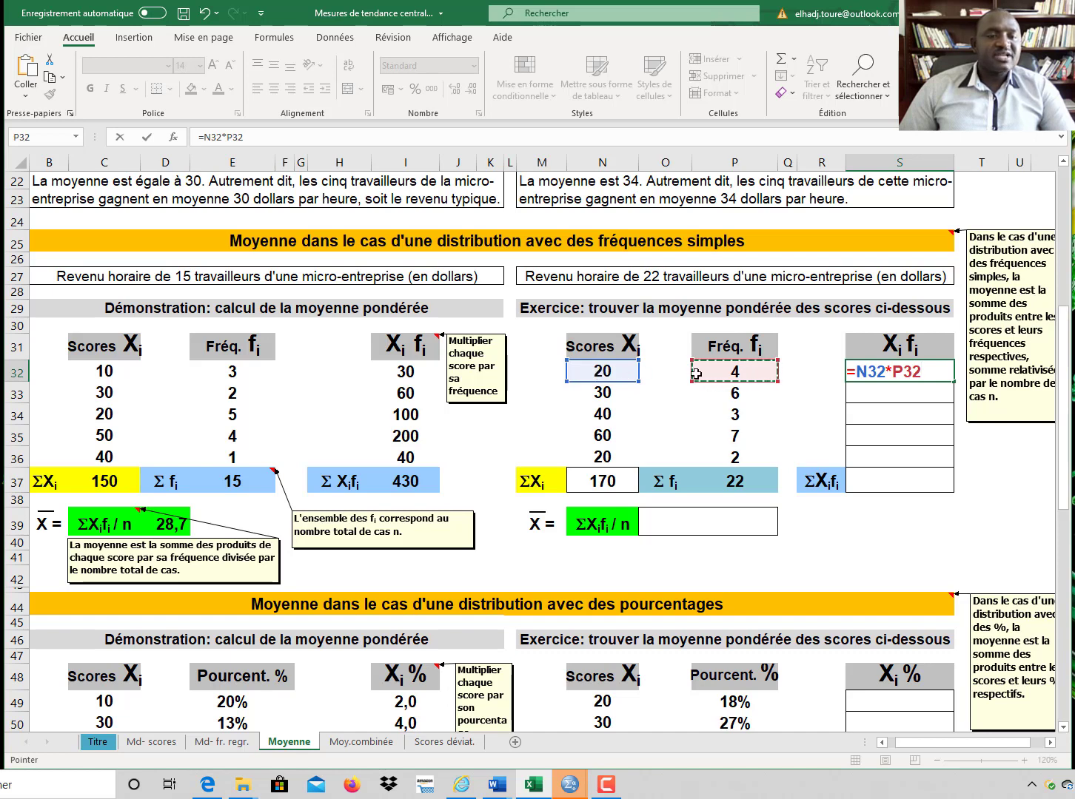
pyautogui.press('F2')
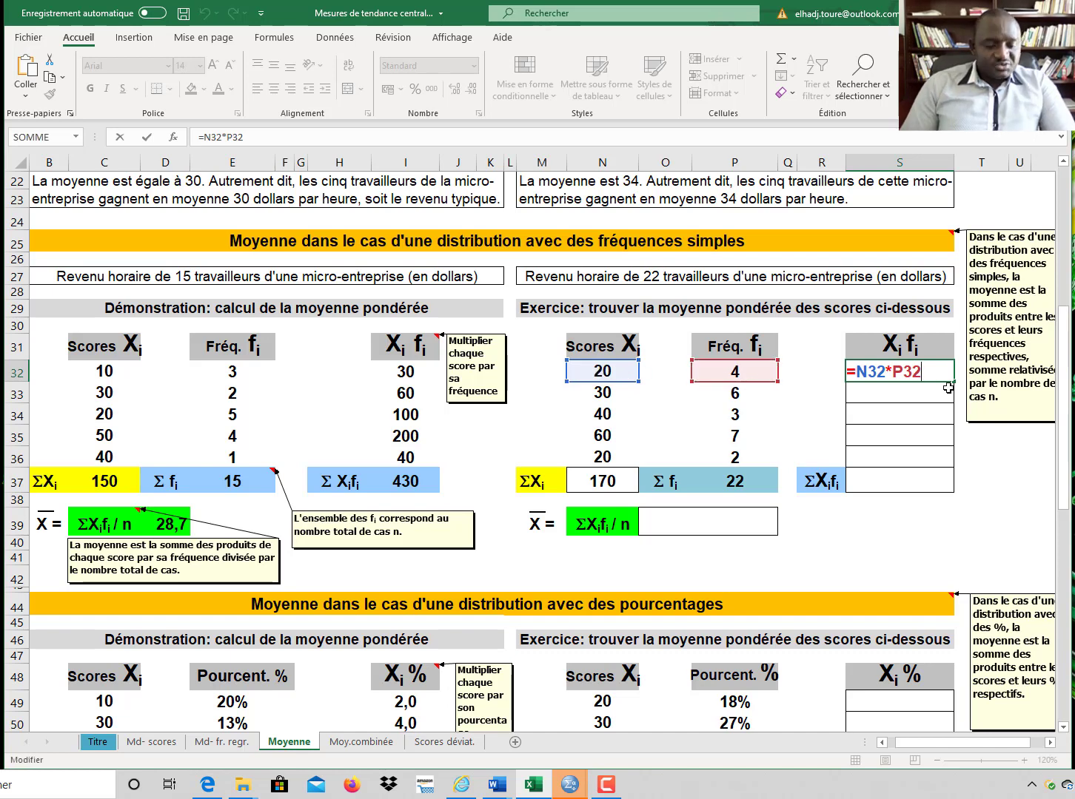
pyautogui.press('Return')
# Step: Copy the product formula down the Xi fi column to row 36 and sum the products into the ΣXifi cell
pyautogui.click(936, 366)
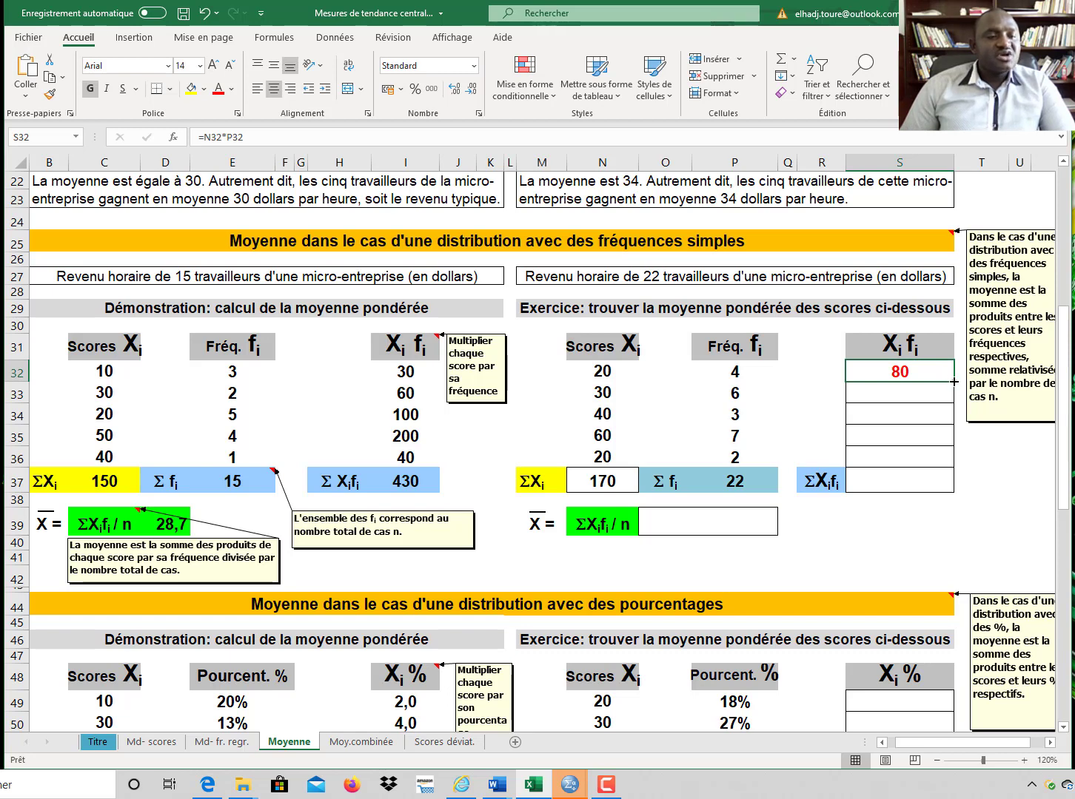
pyautogui.moveTo(954, 381); pyautogui.dragTo(953, 460)
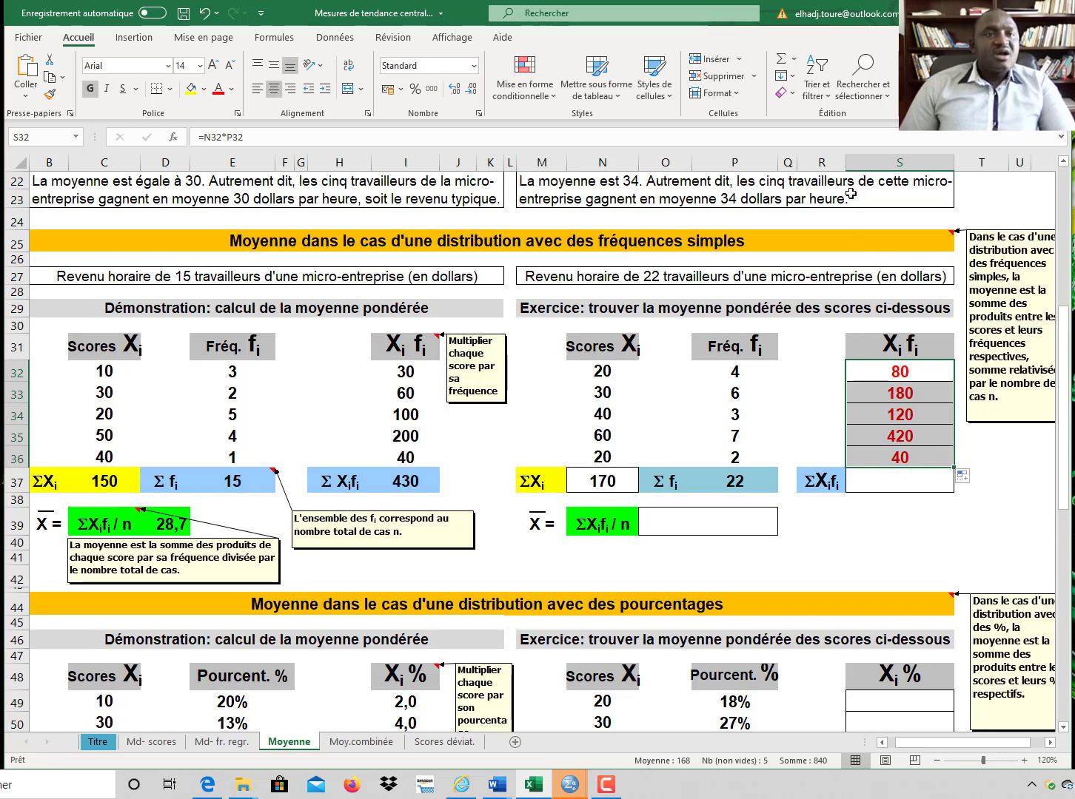
pyautogui.click(781, 61)
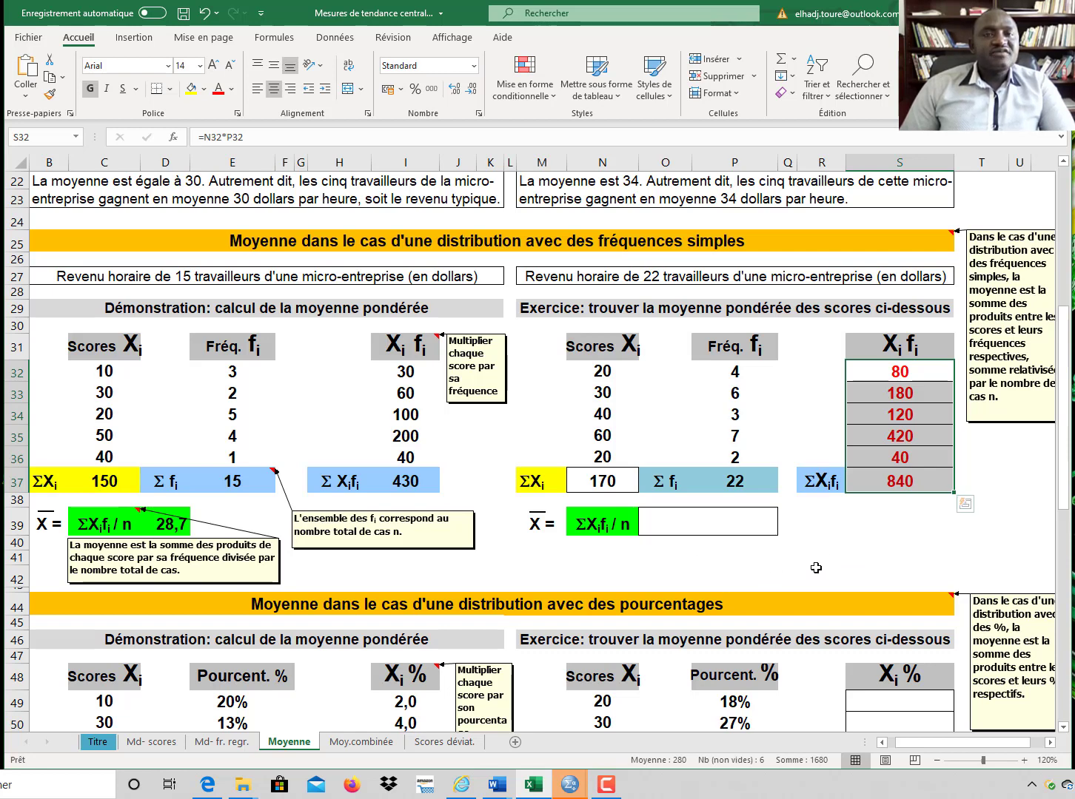
# Step: Compute the weighted mean by dividing the ΣXifi total by the Σfi total
pyautogui.click(756, 533)
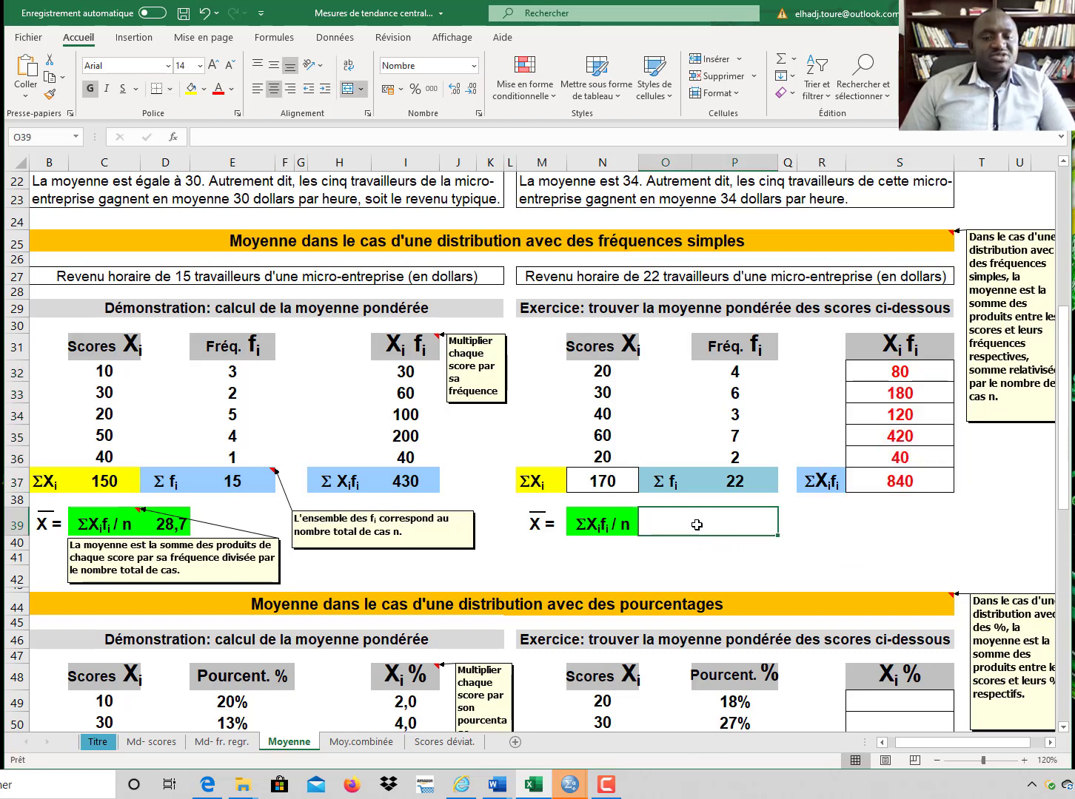
pyautogui.write('=')
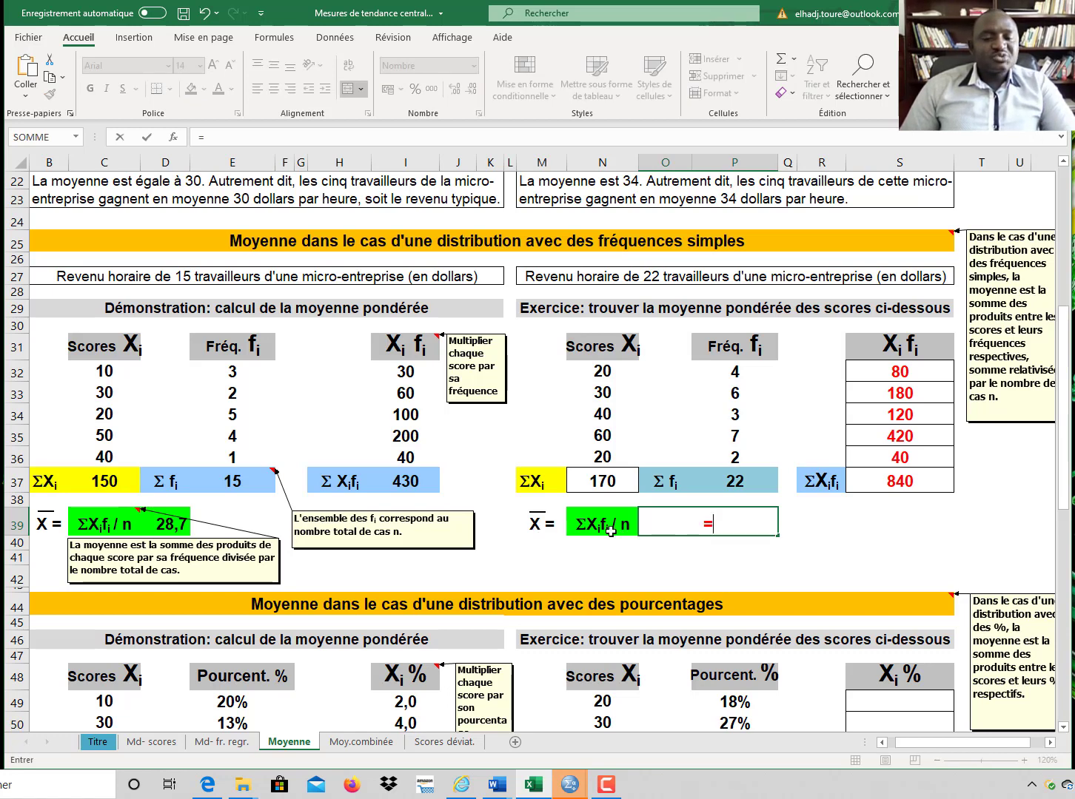
pyautogui.click(914, 481)
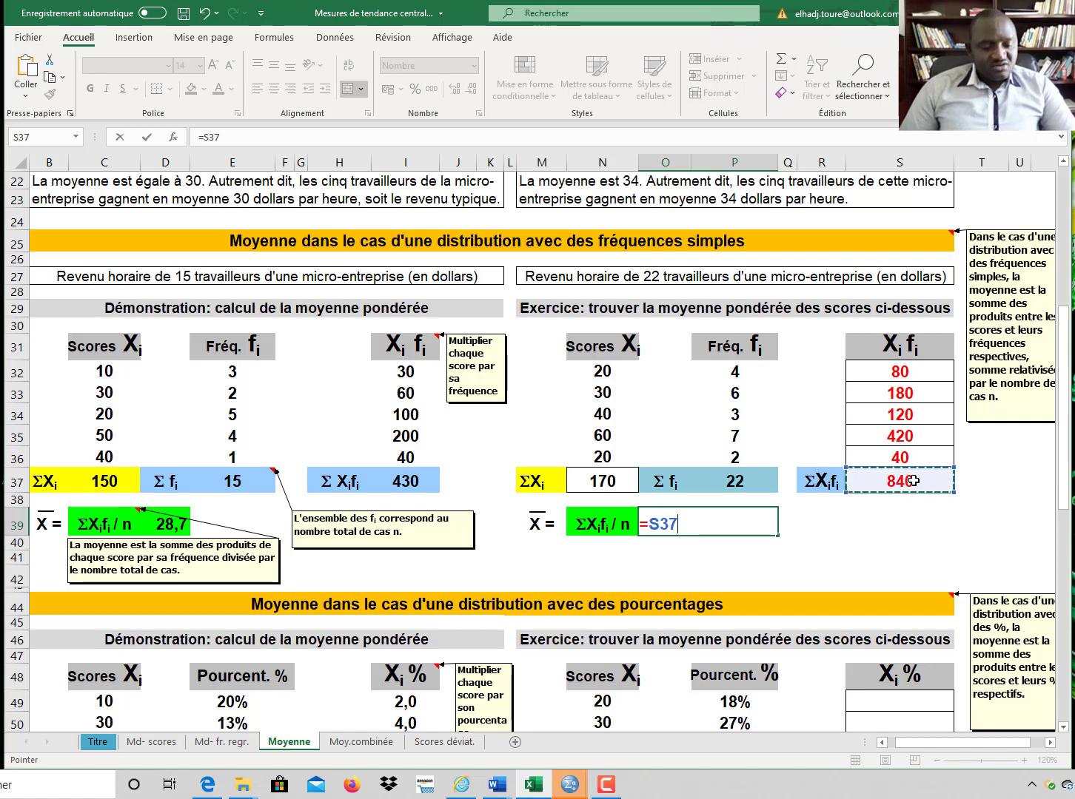
pyautogui.write('/')
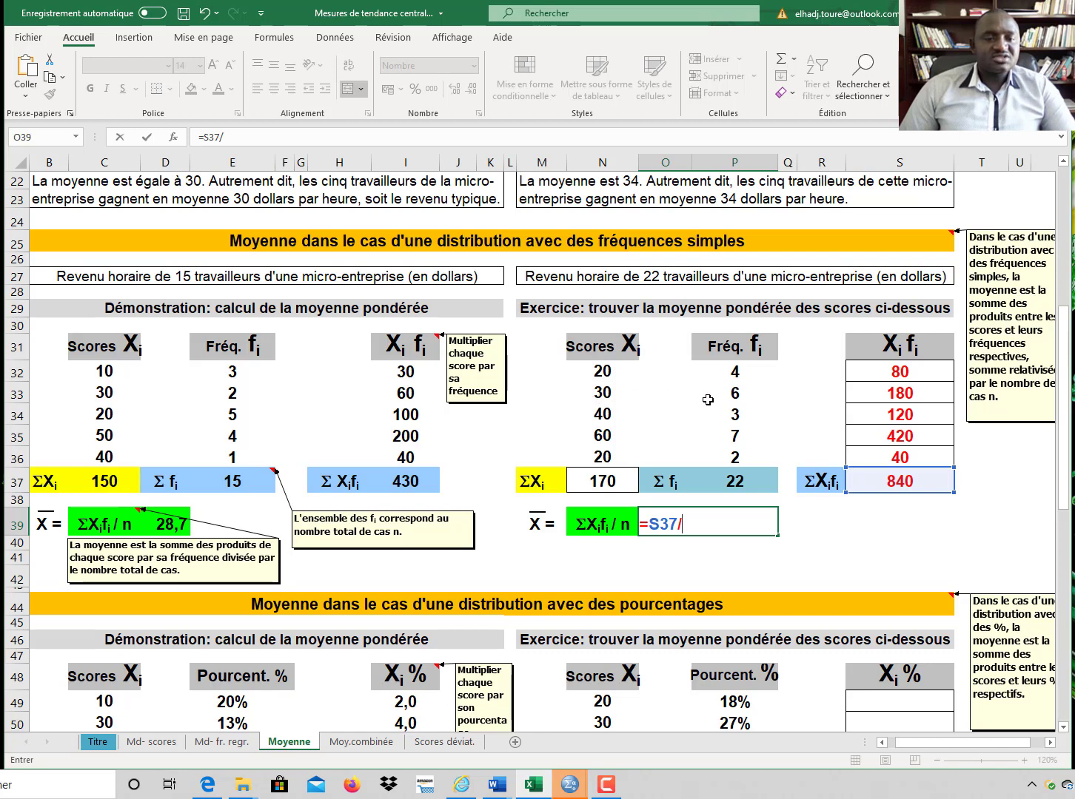
pyautogui.click(743, 481)
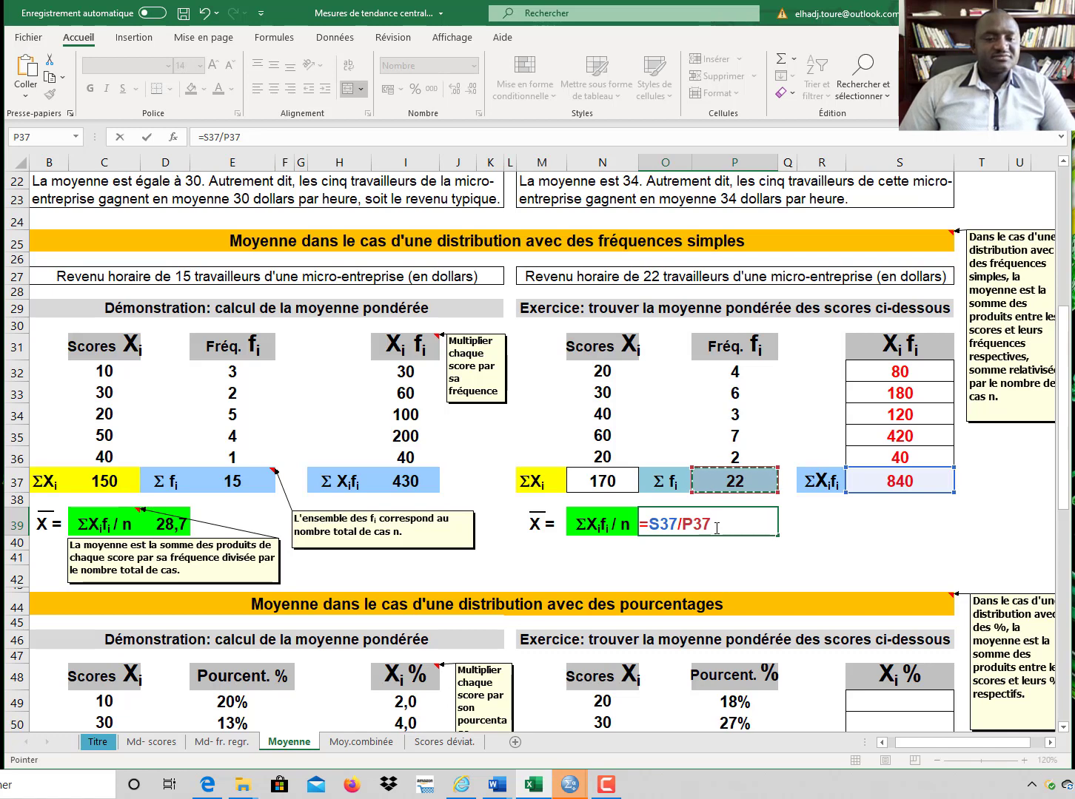
pyautogui.press('Return')
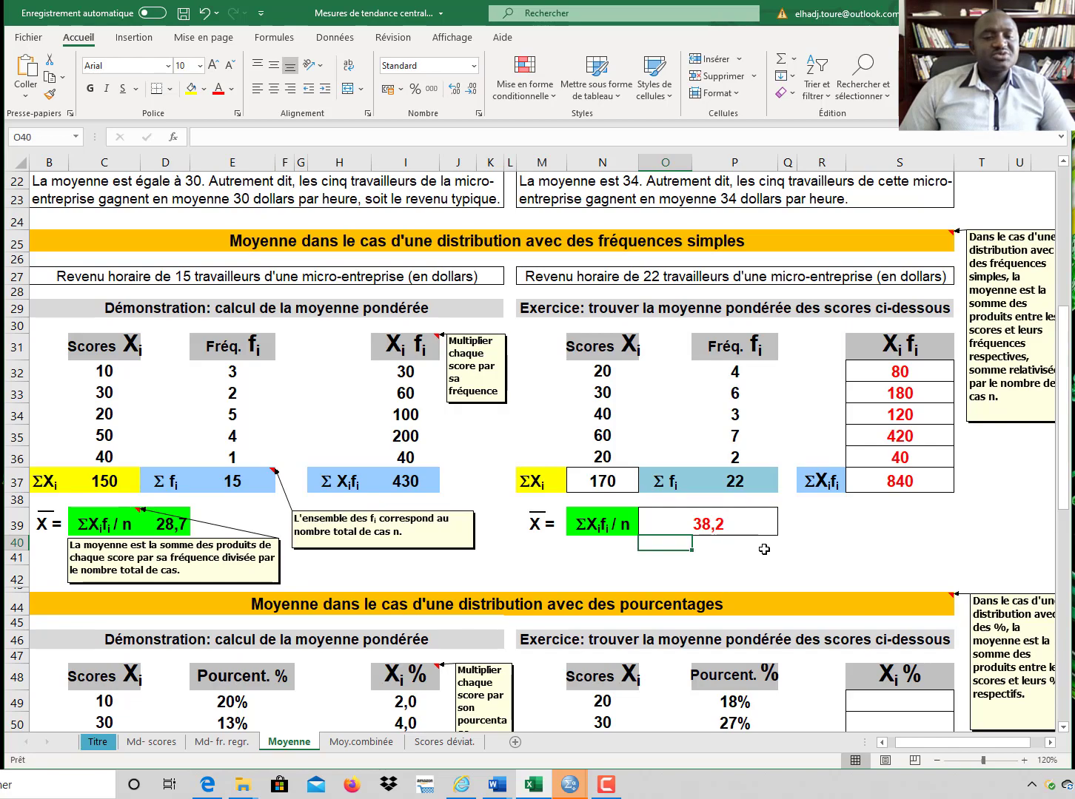
# Step: In the first Xi % cell of the percentage exercise, enter a formula multiplying the score 20 by its percentage 18%
pyautogui.scroll(-6, 765, 549)
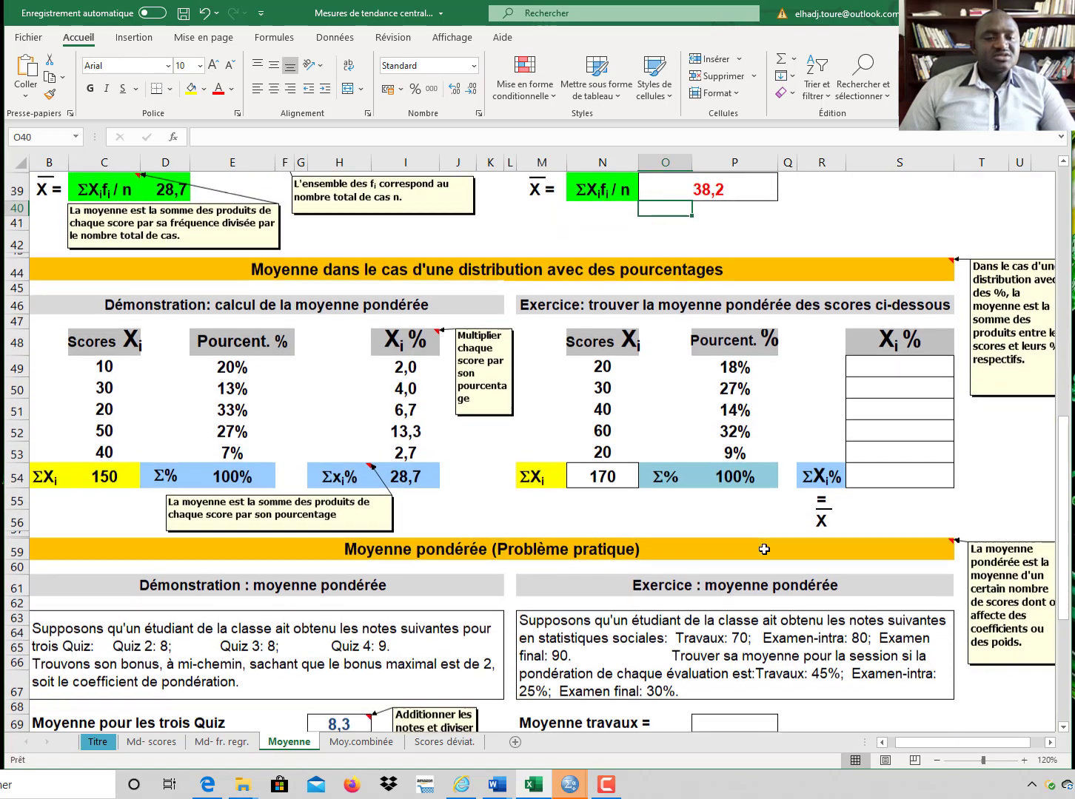
pyautogui.scroll(6, 748, 574)
pyautogui.scroll(-2, 748, 575)
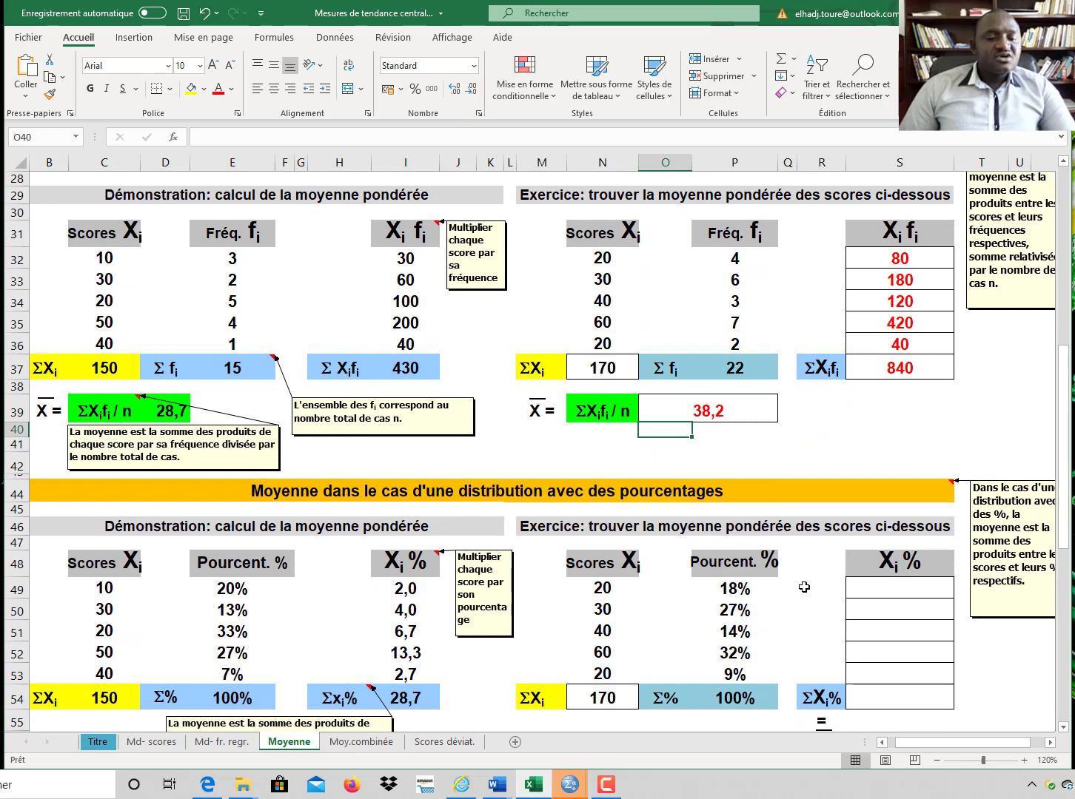
pyautogui.scroll(-3, 805, 588)
pyautogui.scroll(1, 787, 486)
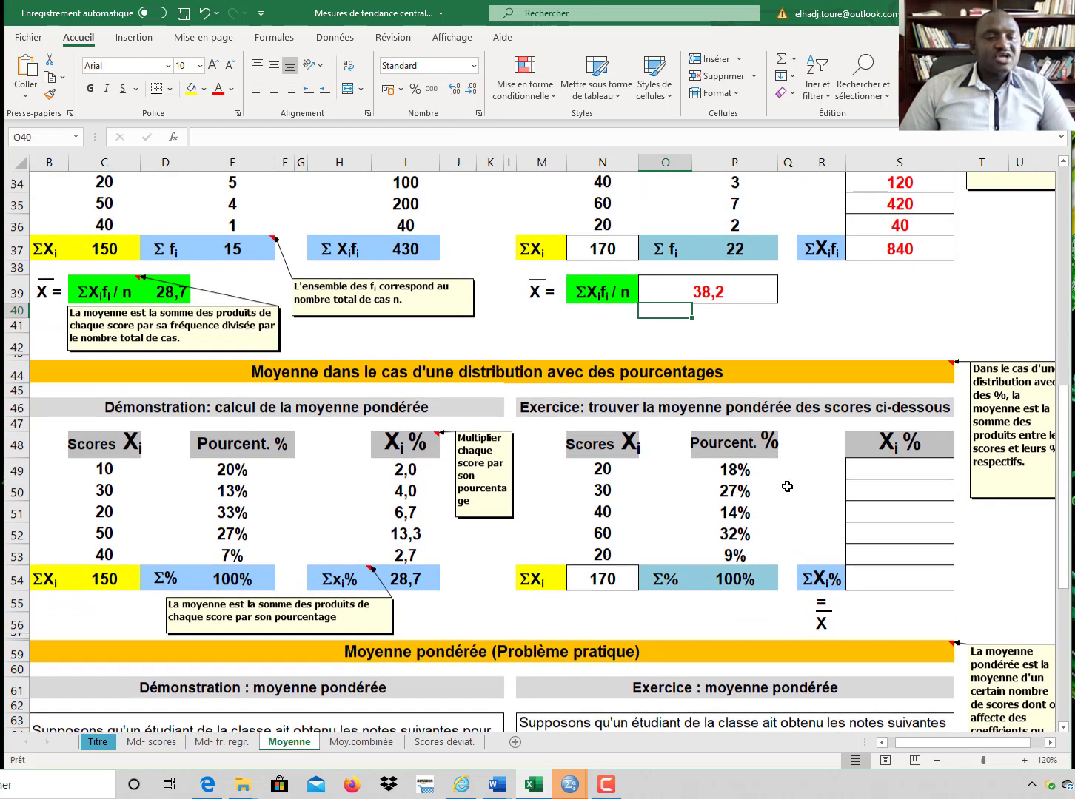
pyautogui.click(898, 469)
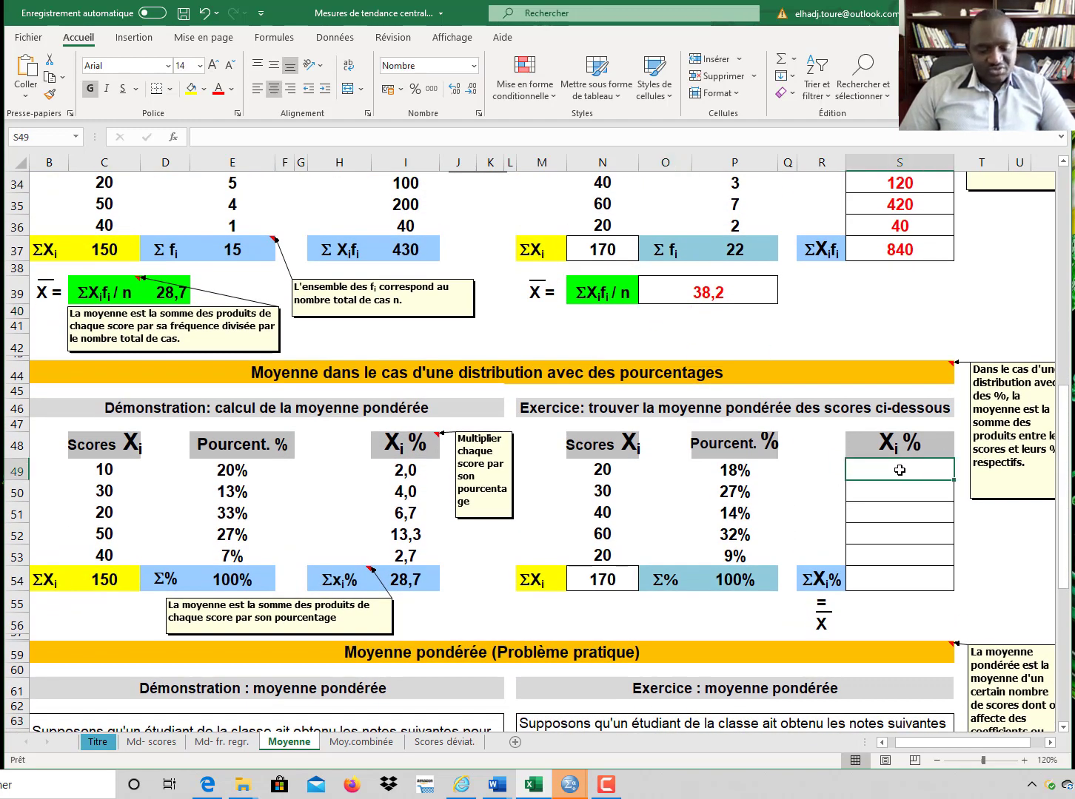
pyautogui.write('=')
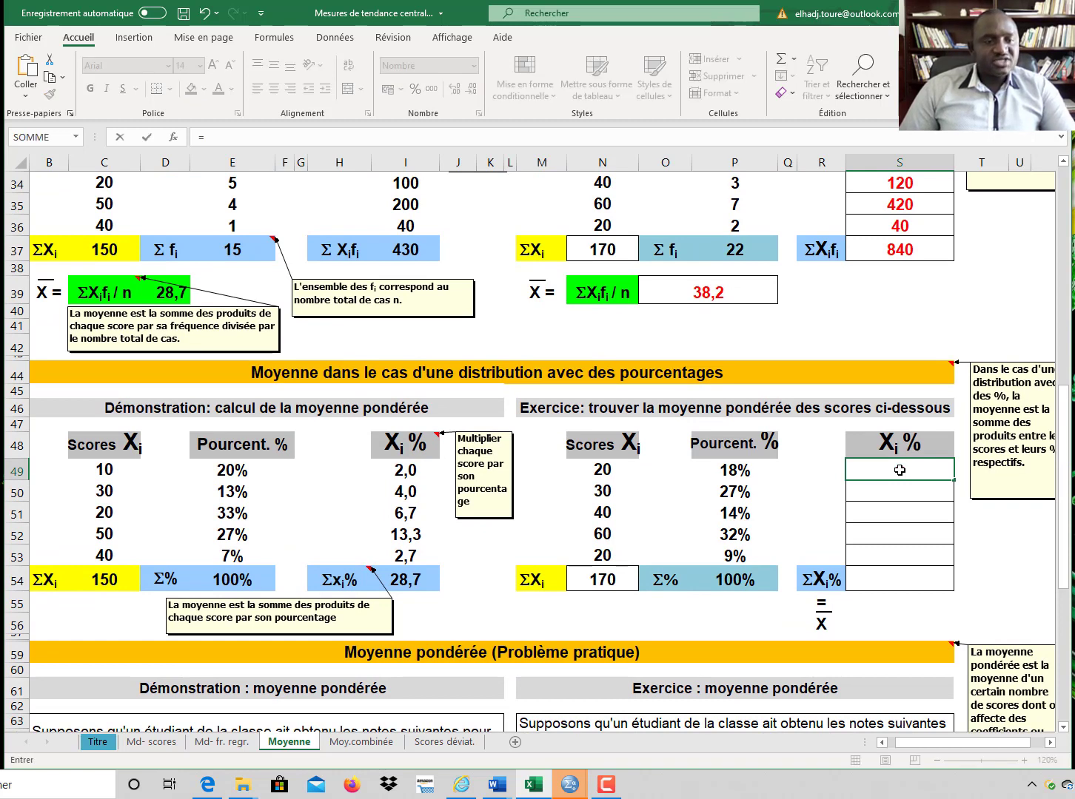
pyautogui.click(602, 470)
pyautogui.write('*')
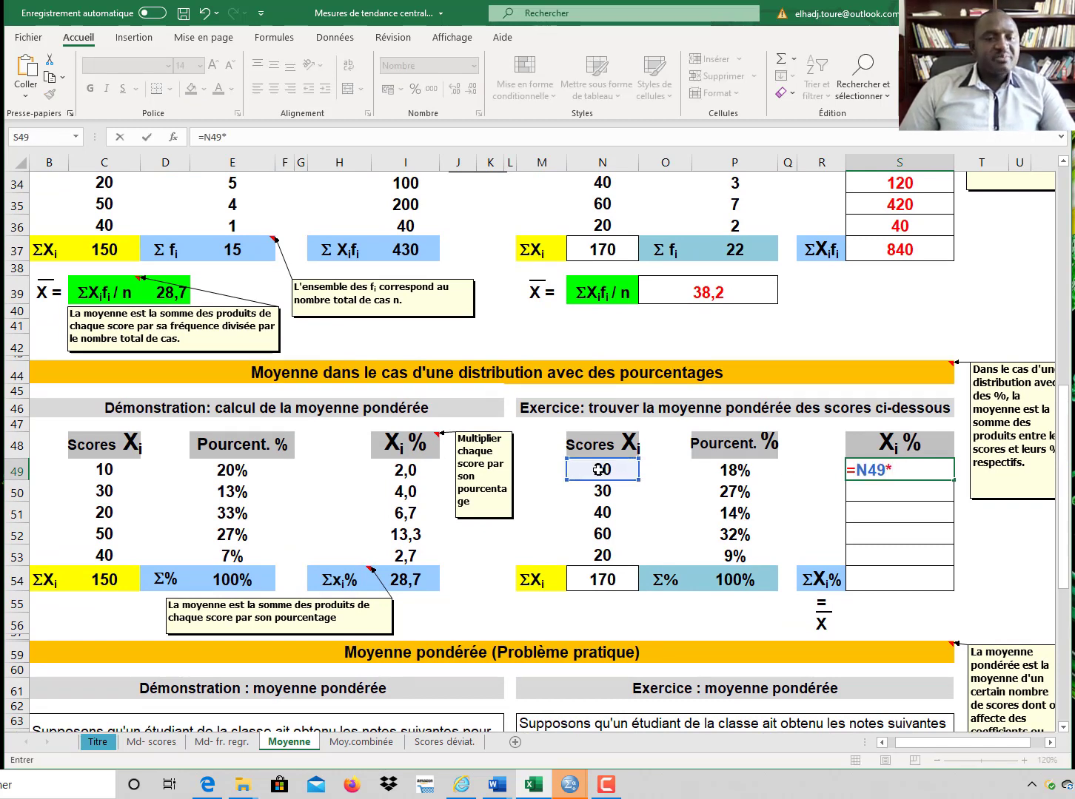
pyautogui.click(760, 466)
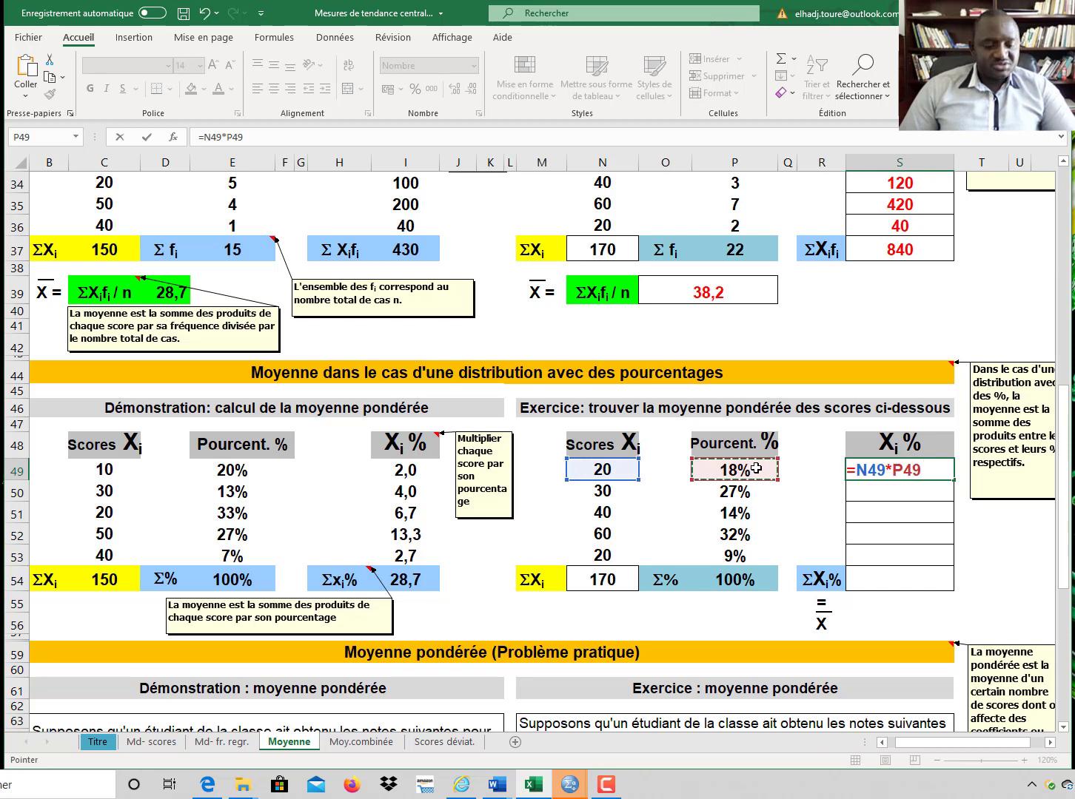
pyautogui.press('Return')
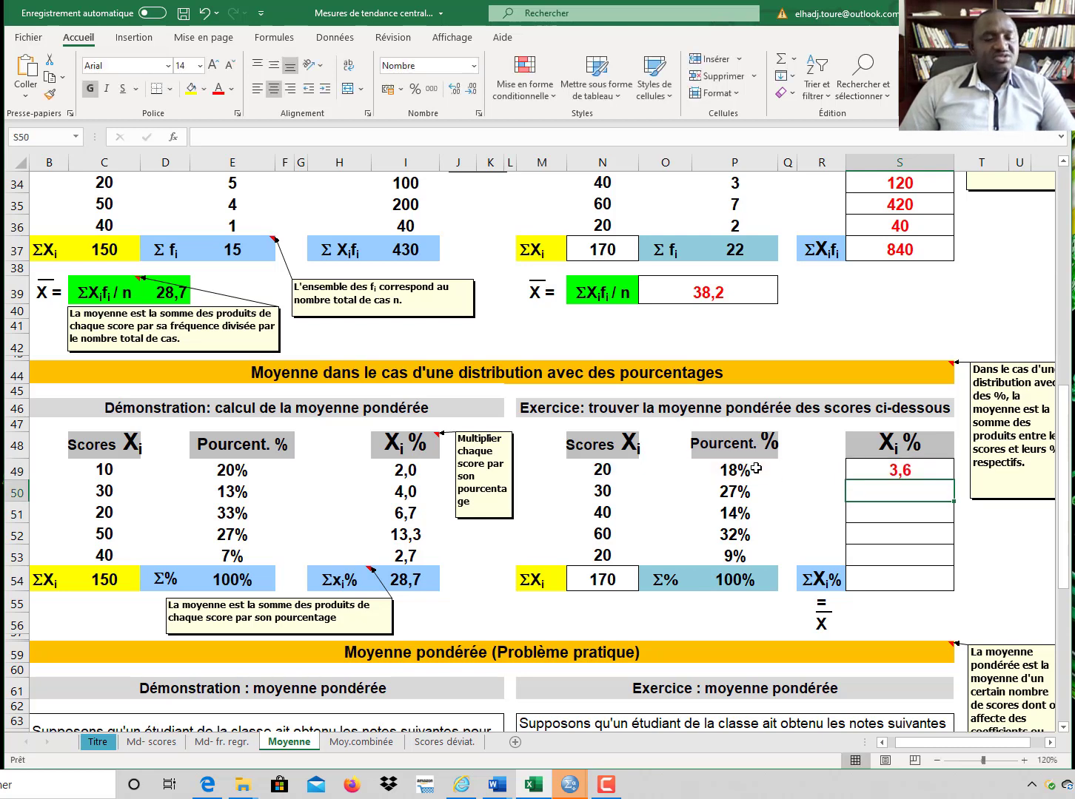
# Step: Copy the Xi % formula down to row 53 and AutoSum the products into the ΣXi% cell
pyautogui.click(918, 471)
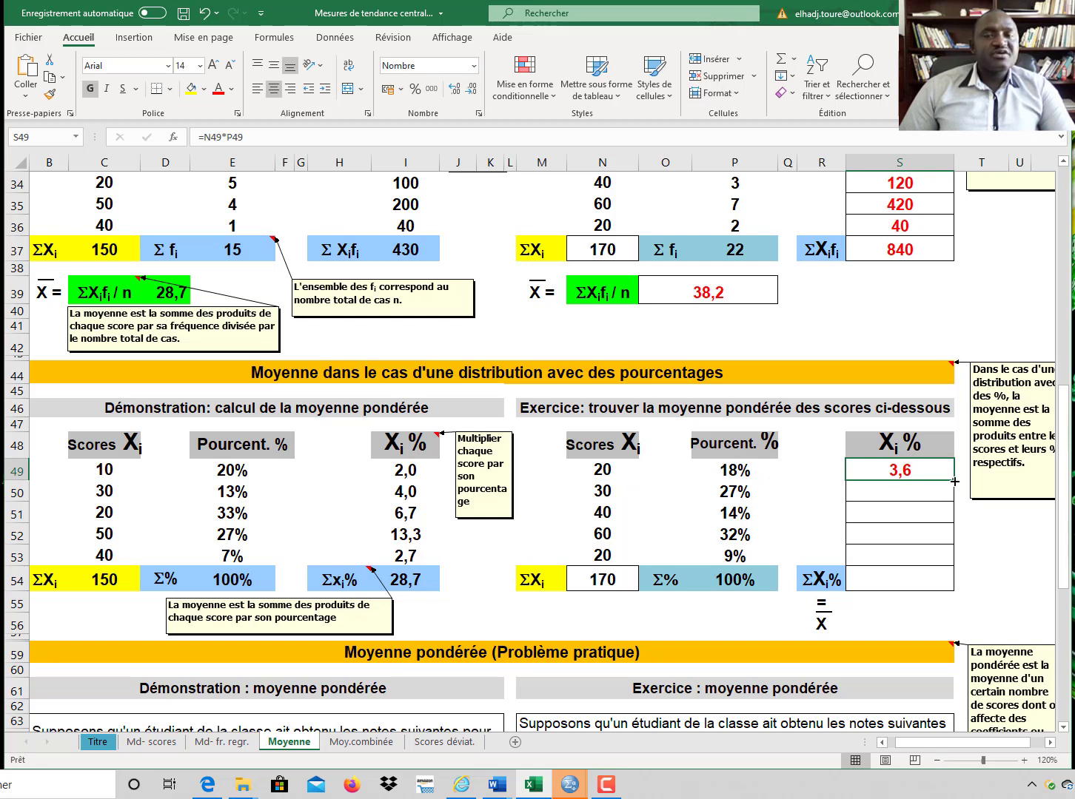
pyautogui.moveTo(955, 482); pyautogui.dragTo(937, 557)
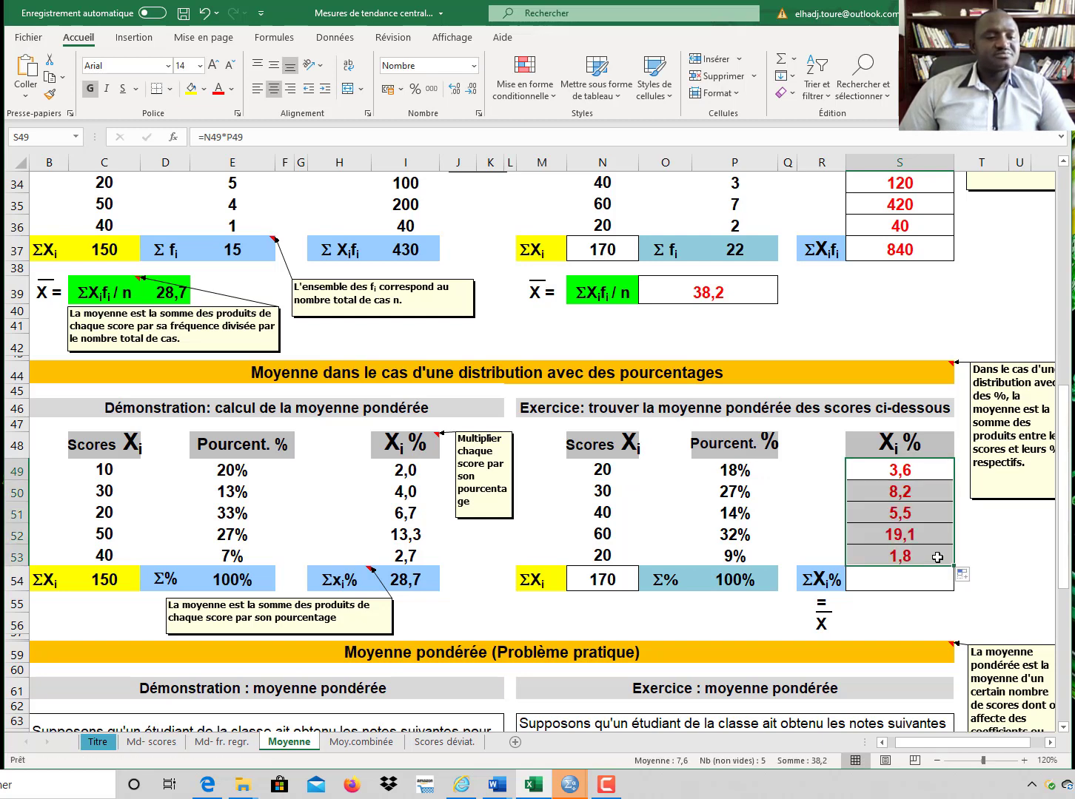
pyautogui.click(783, 61)
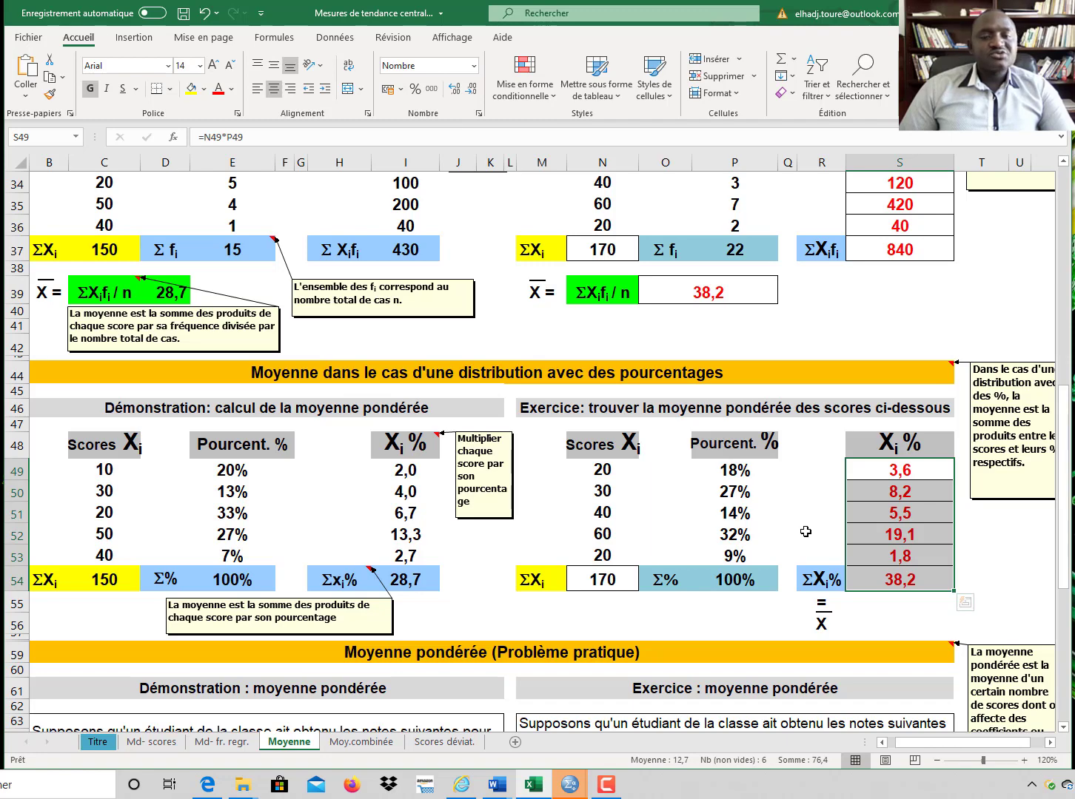
# Step: In the practical weighted-mean exercise, set the coursework mean (Moyenne travaux) to the formula =70*45%
pyautogui.scroll(-6, 796, 533)
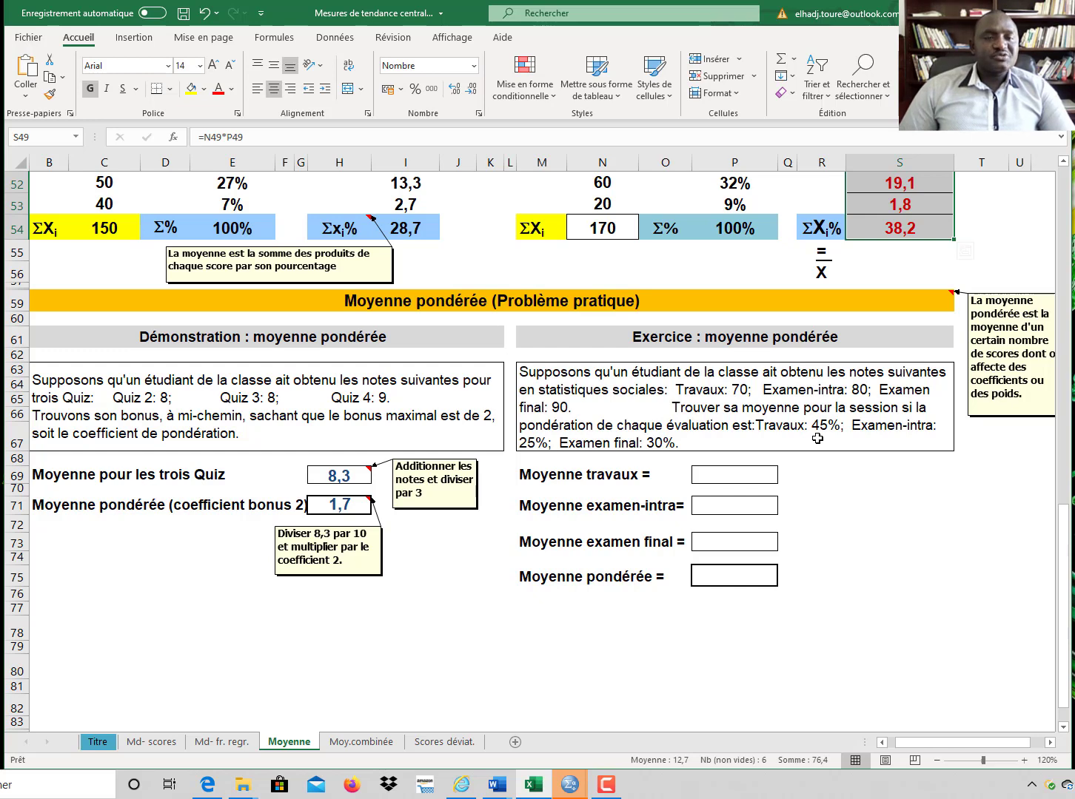
pyautogui.click(748, 475)
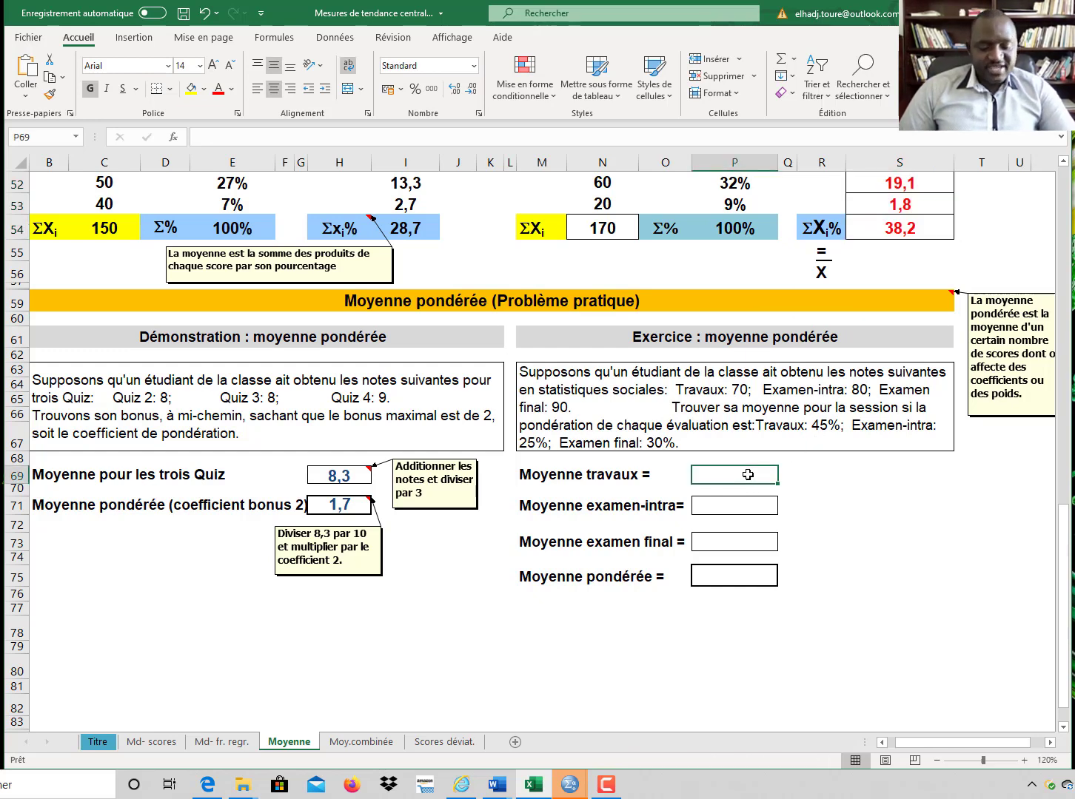
pyautogui.write('=')
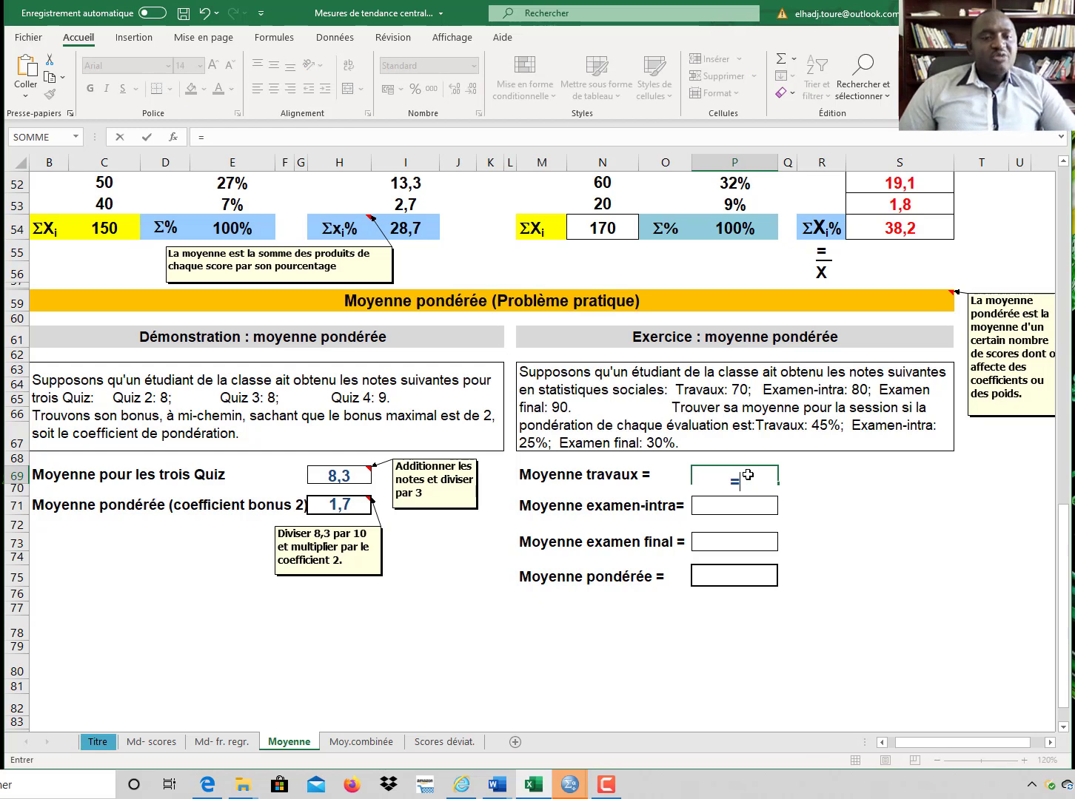
pyautogui.write('70')
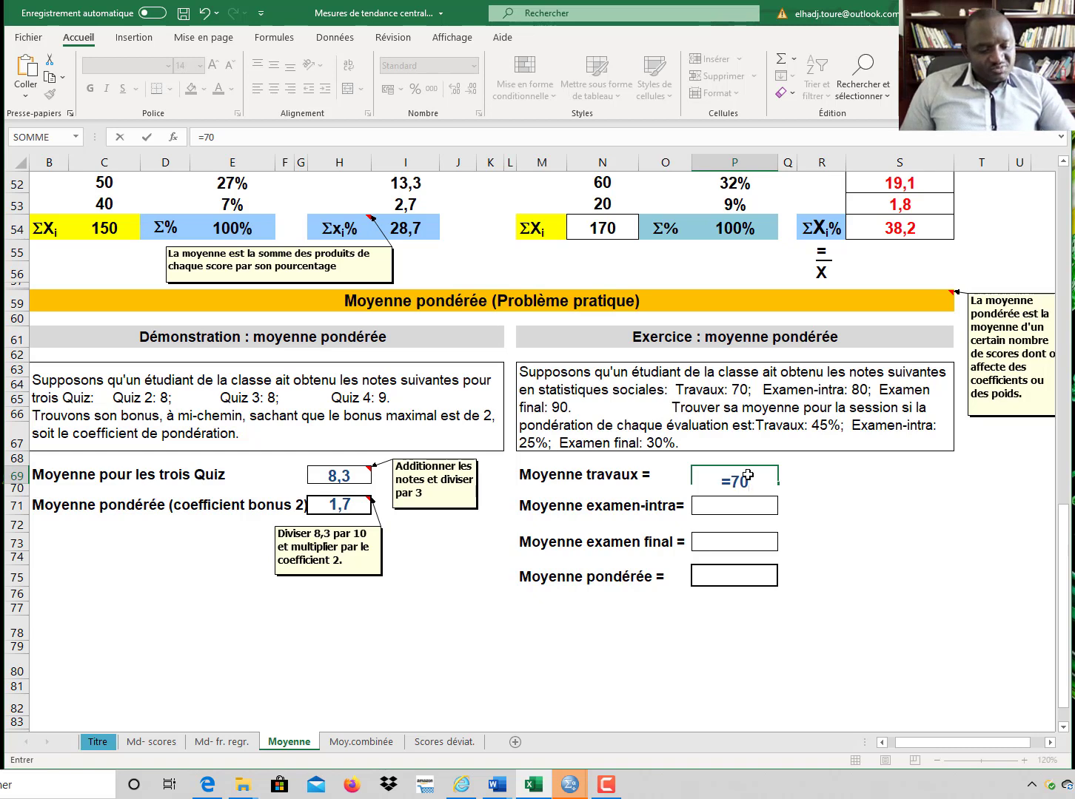
pyautogui.write('*45')
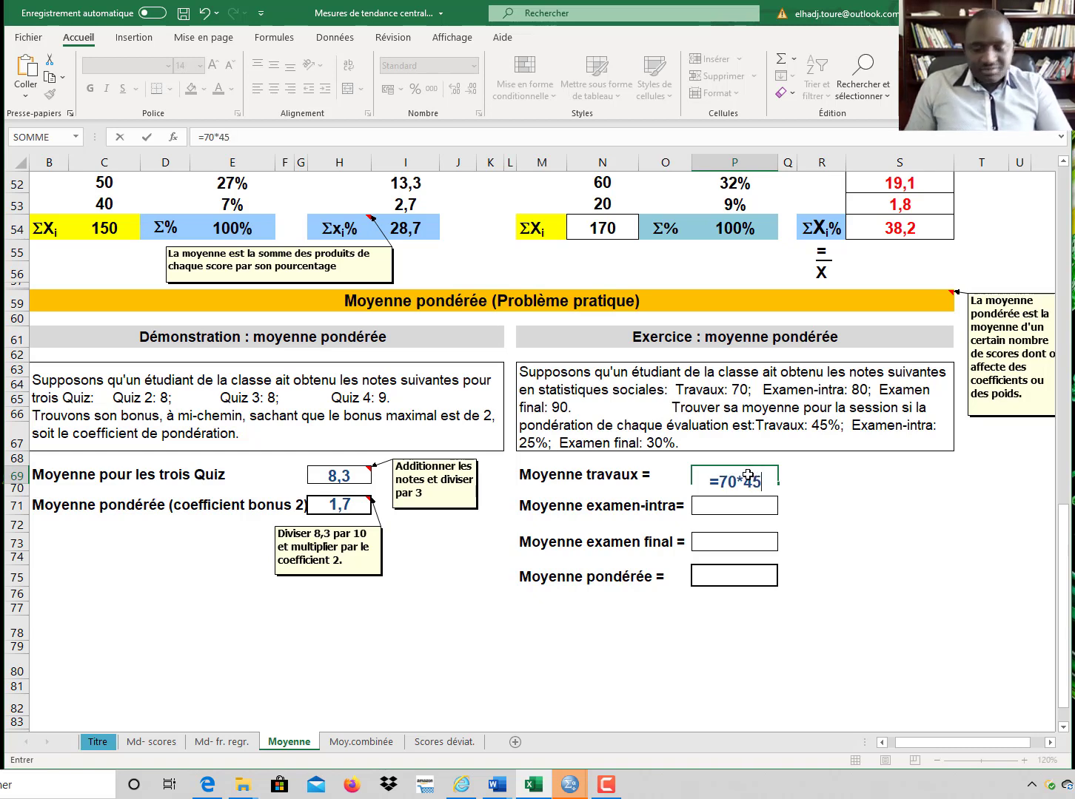
pyautogui.write('%')
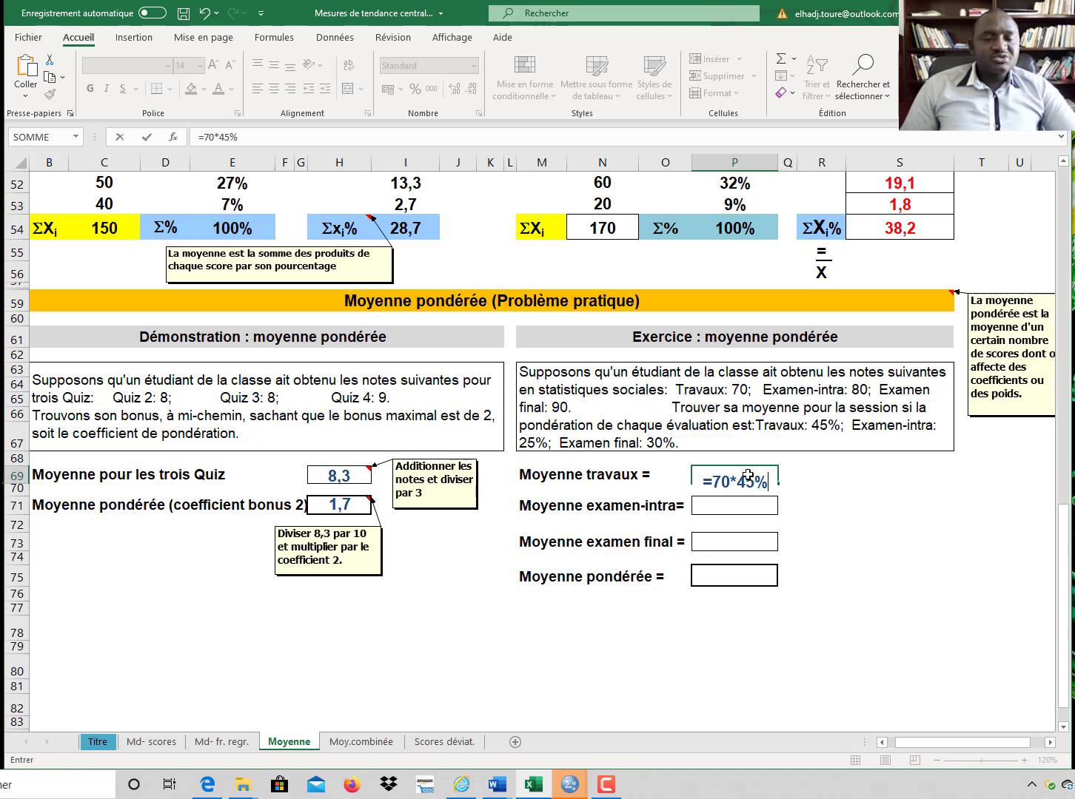
pyautogui.press('Return')
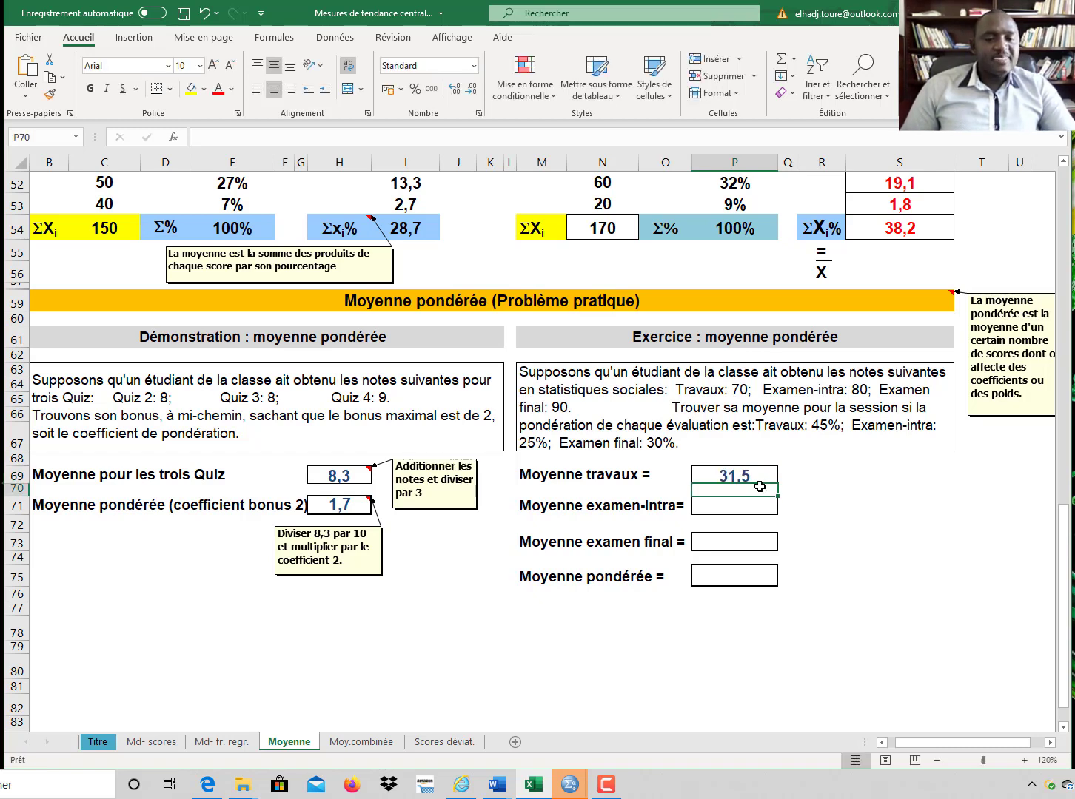
# Step: Set the midterm exam mean (Moyenne examen-intra) to the formula =80*25%
pyautogui.click(738, 507)
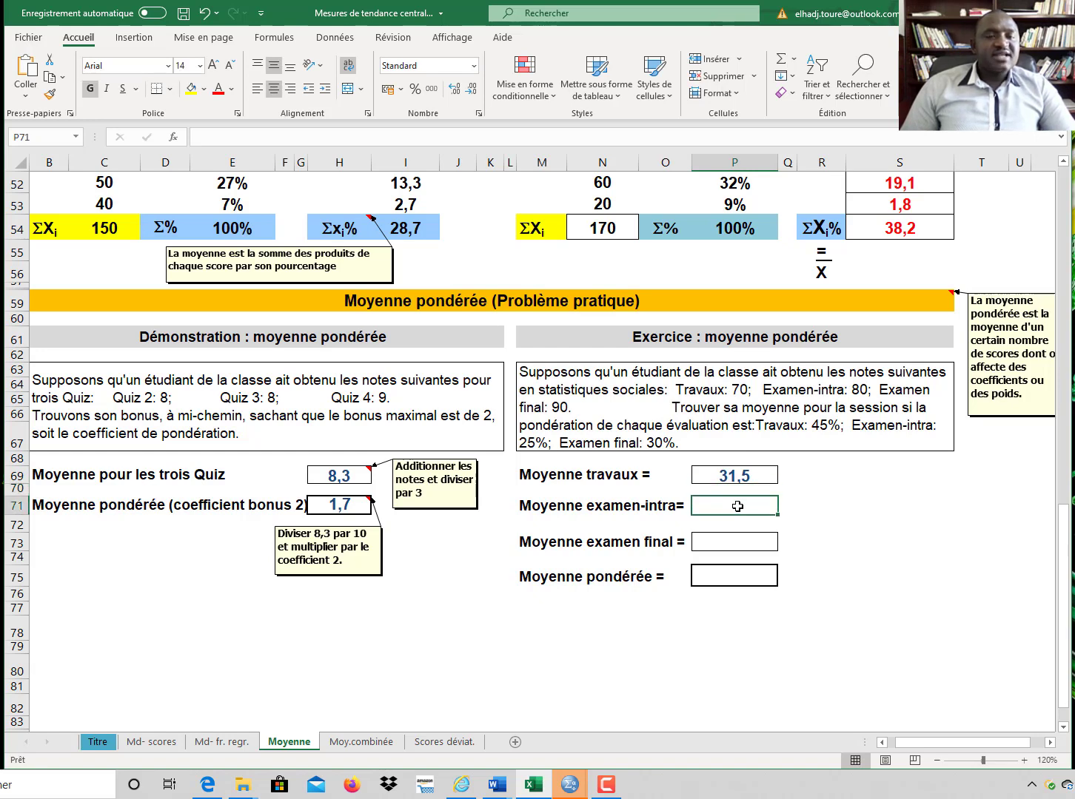
pyautogui.write('=')
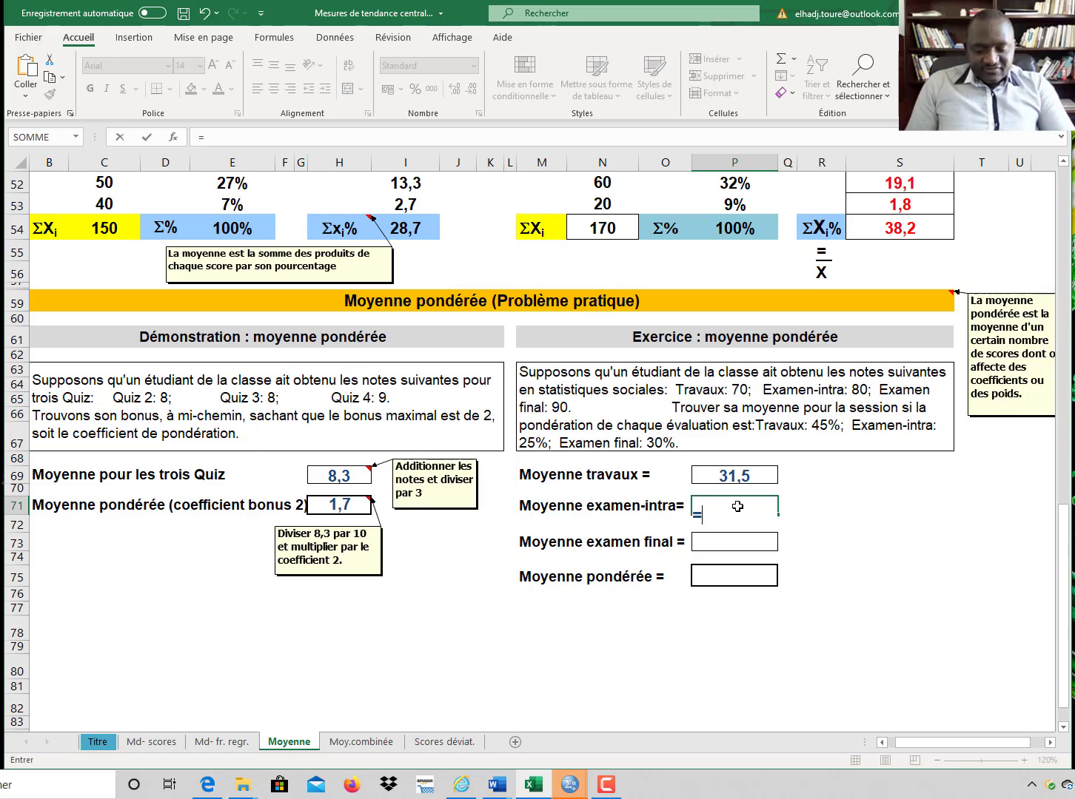
pyautogui.write('80')
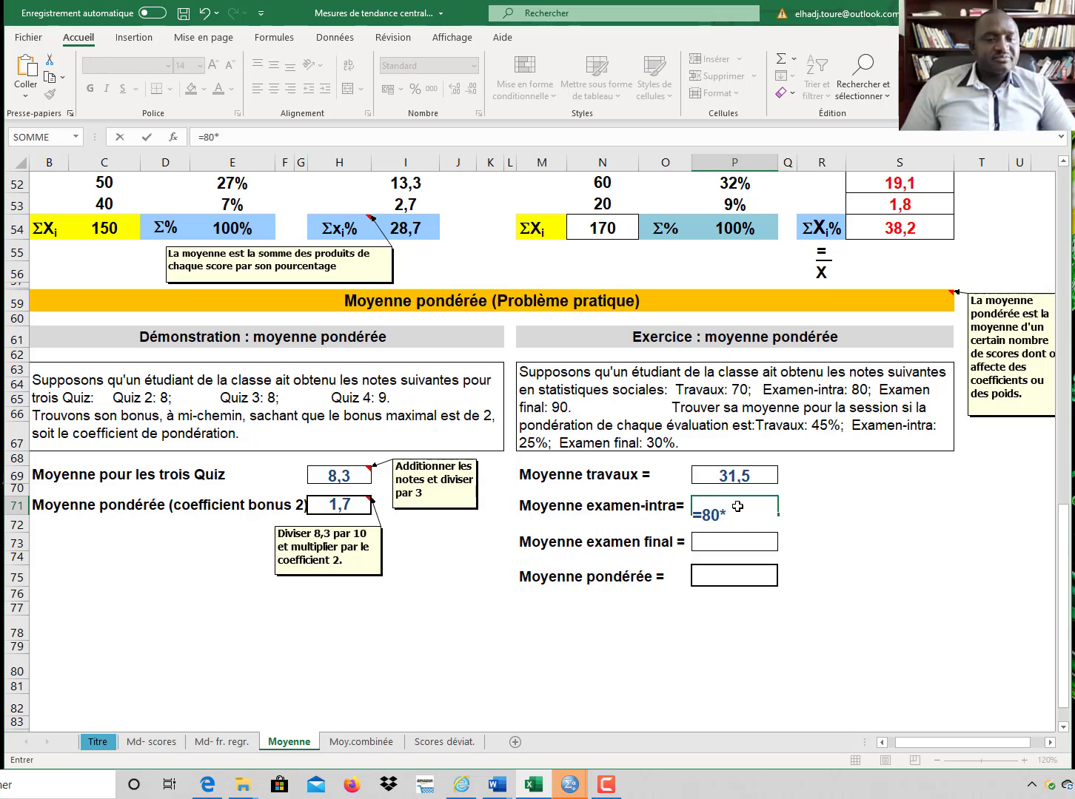
pyautogui.write('*25')
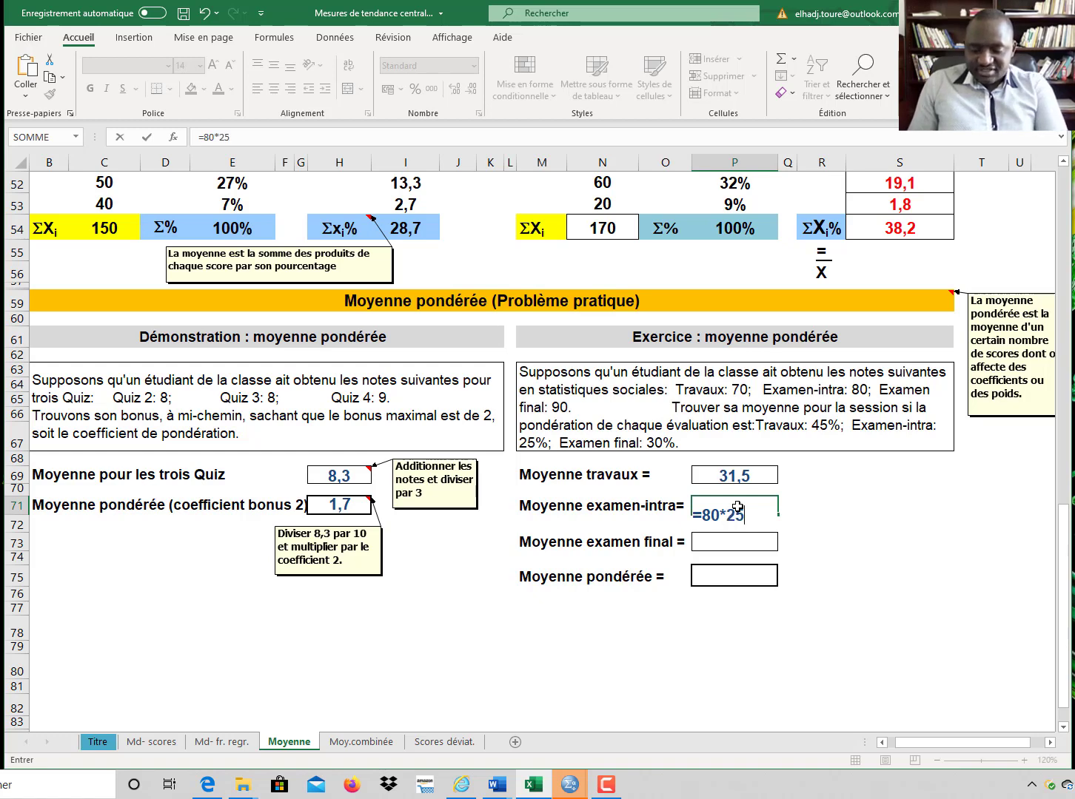
pyautogui.write('%')
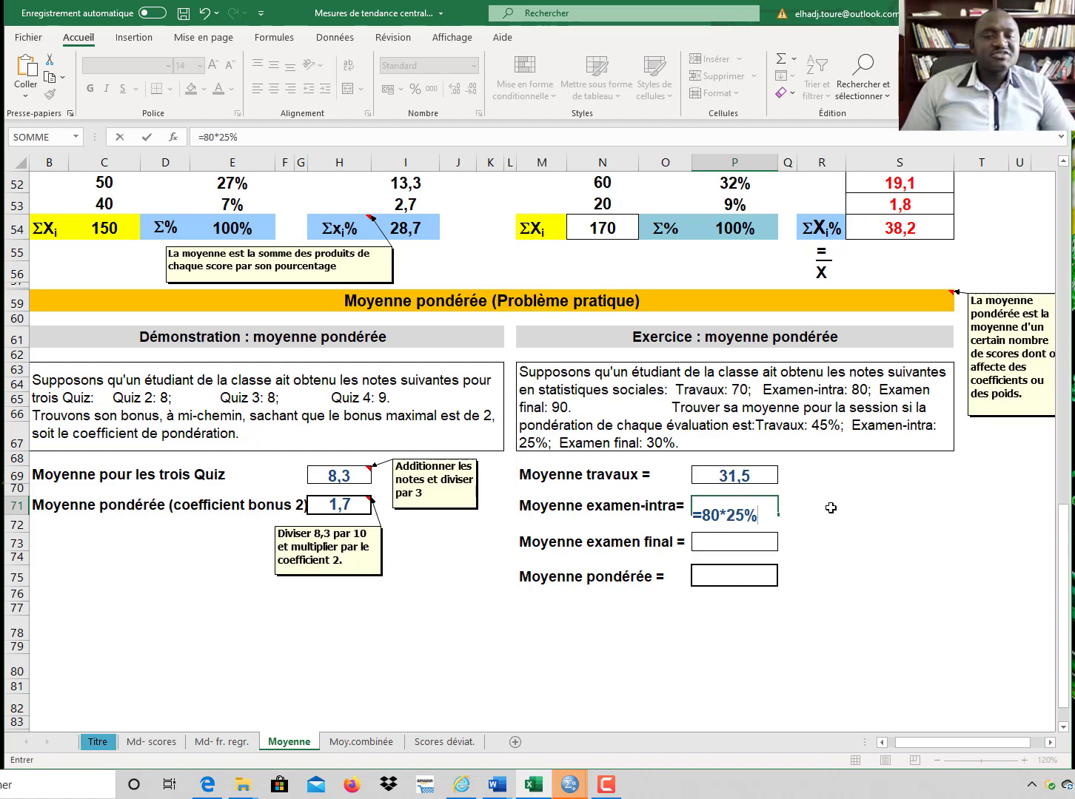
pyautogui.press('Return')
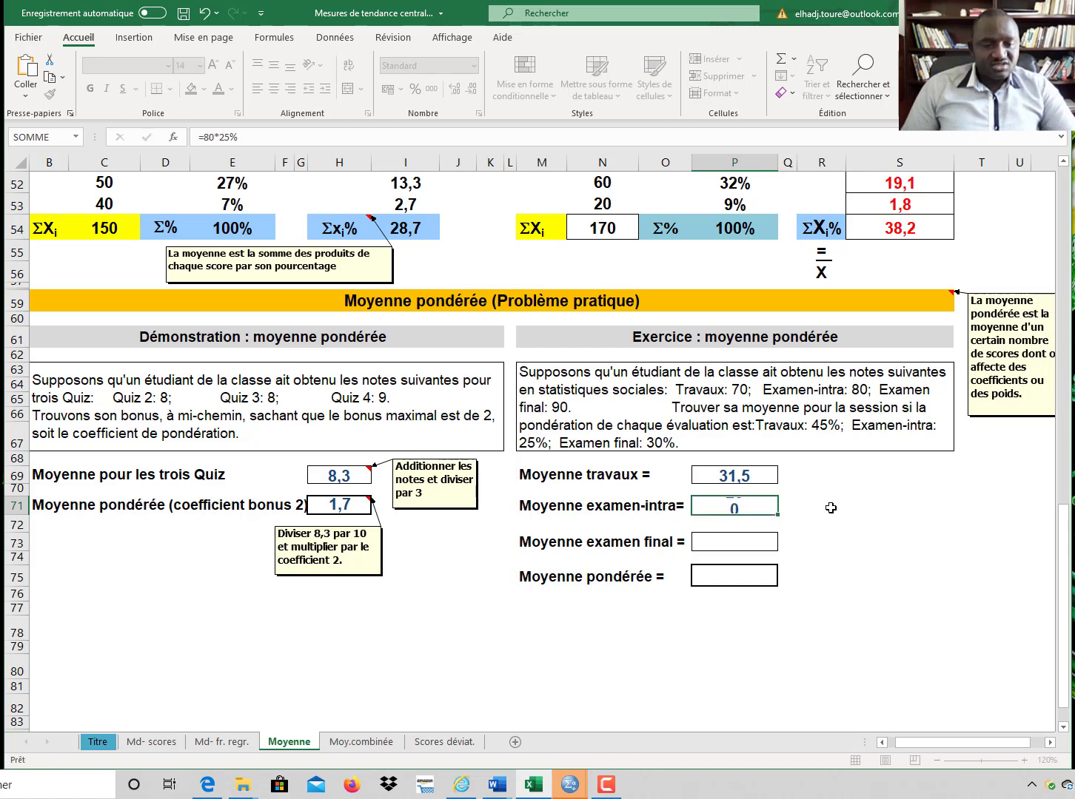
# Step: Set the final exam mean (Moyenne examen final) to the formula =90*30%
pyautogui.click(766, 542)
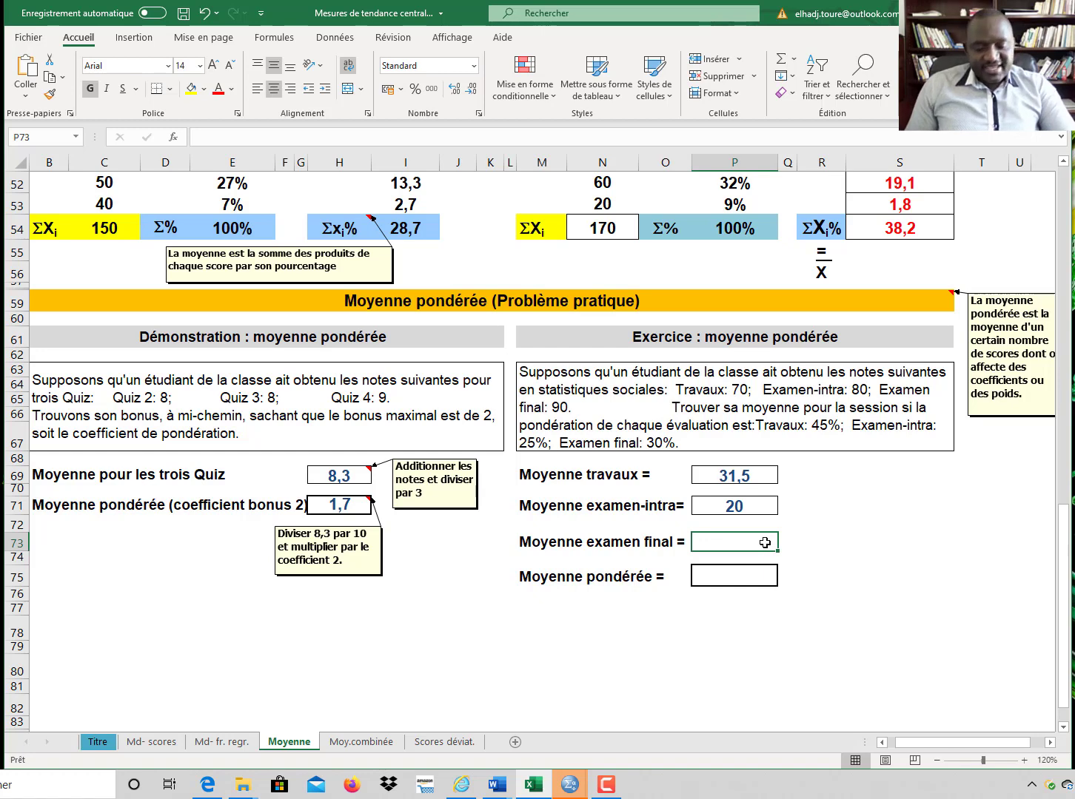
pyautogui.write('=')
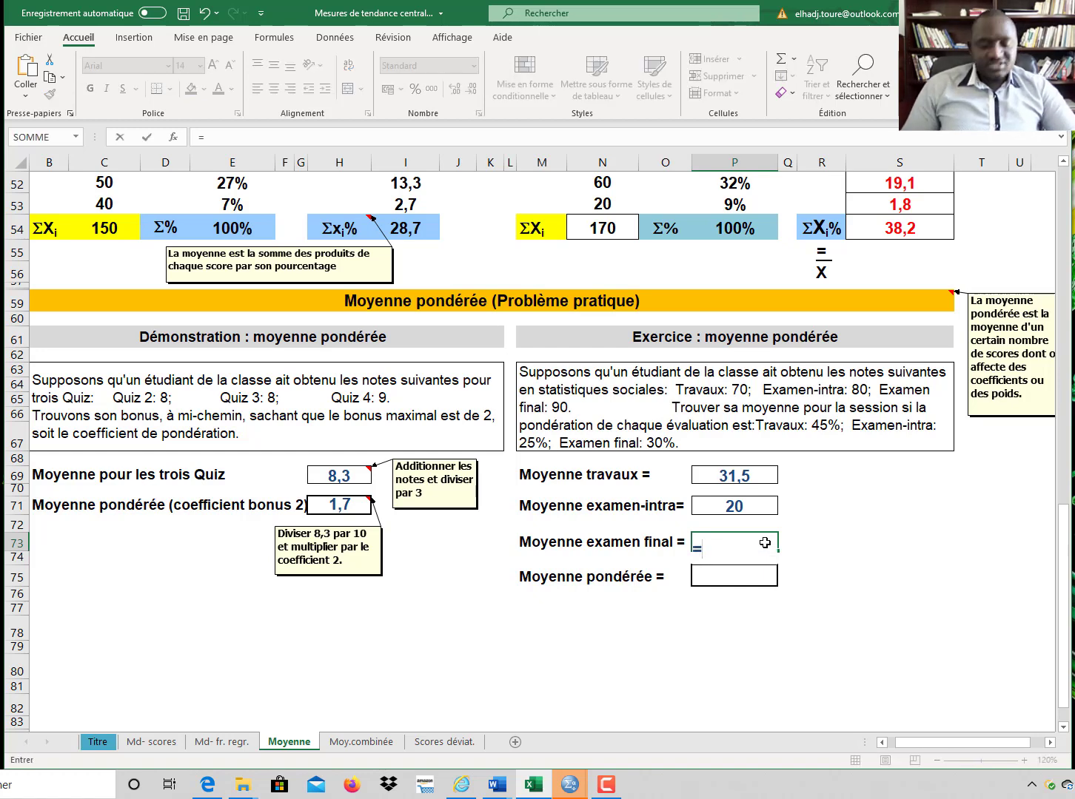
pyautogui.write('90')
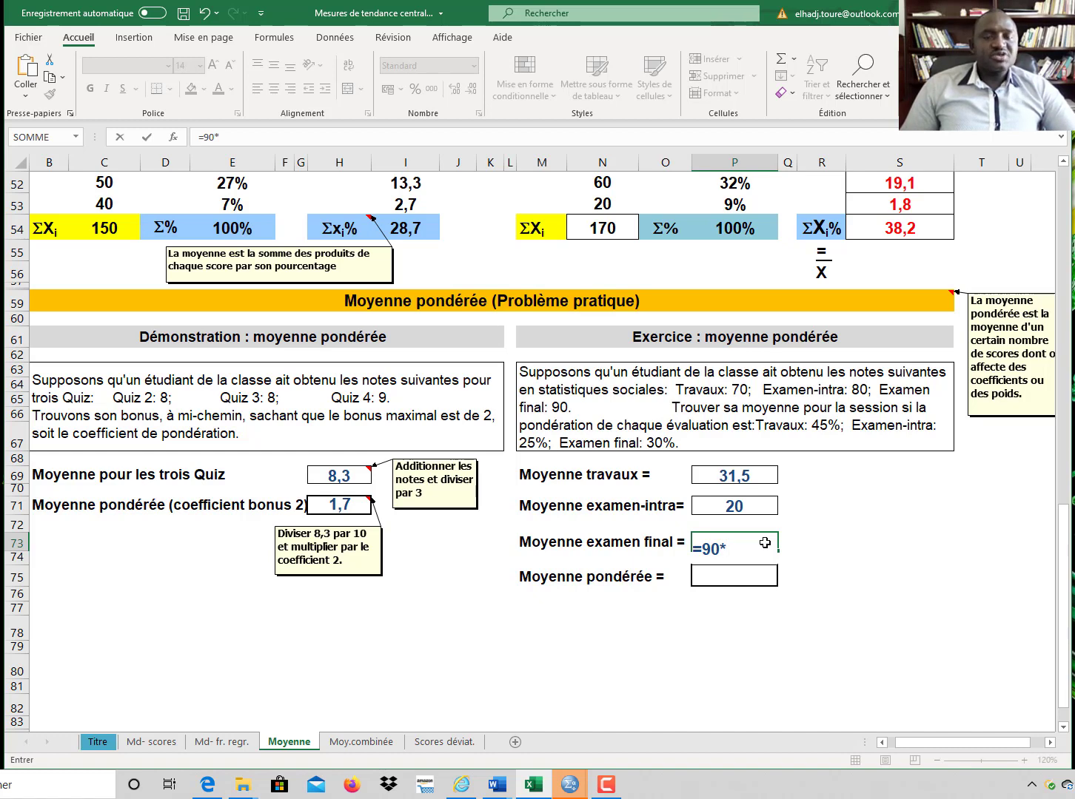
pyautogui.write('*30')
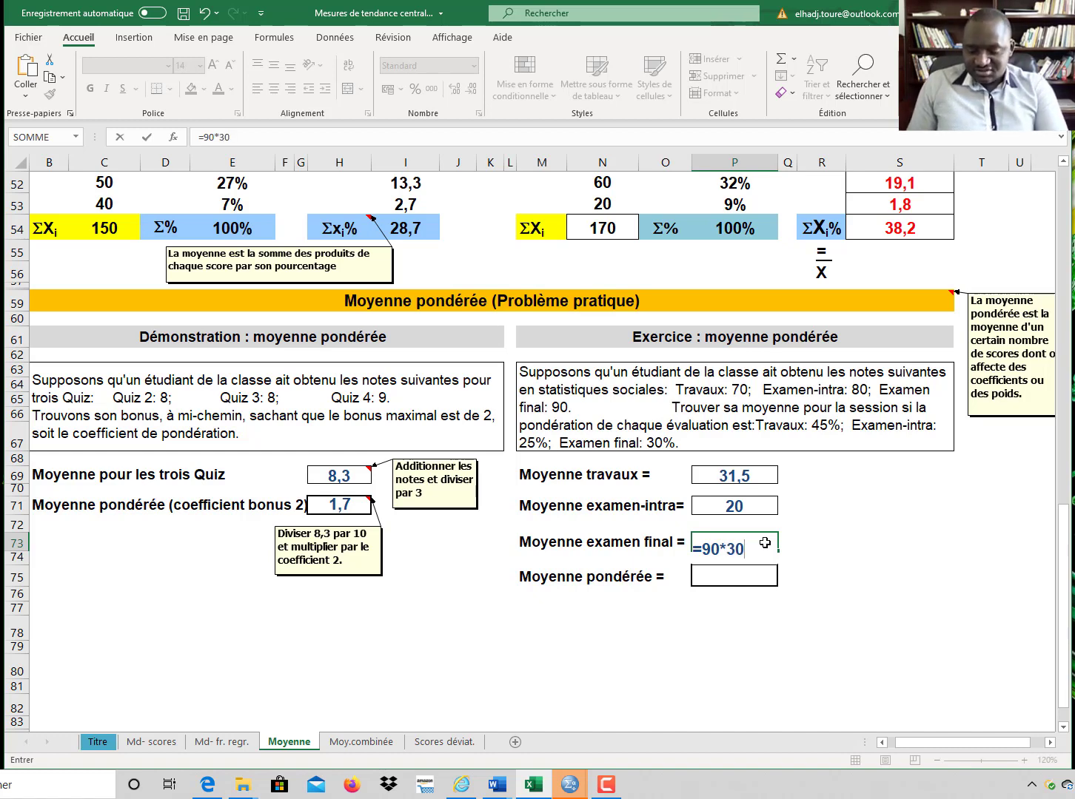
pyautogui.write('%')
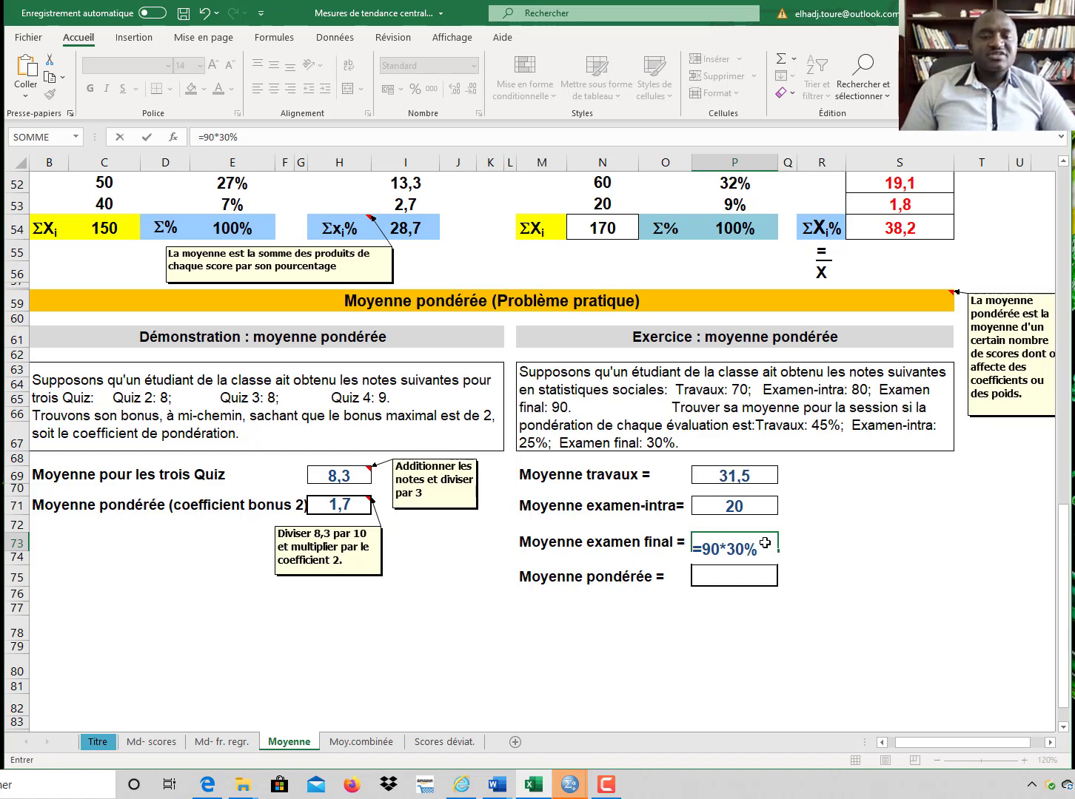
pyautogui.press('Return')
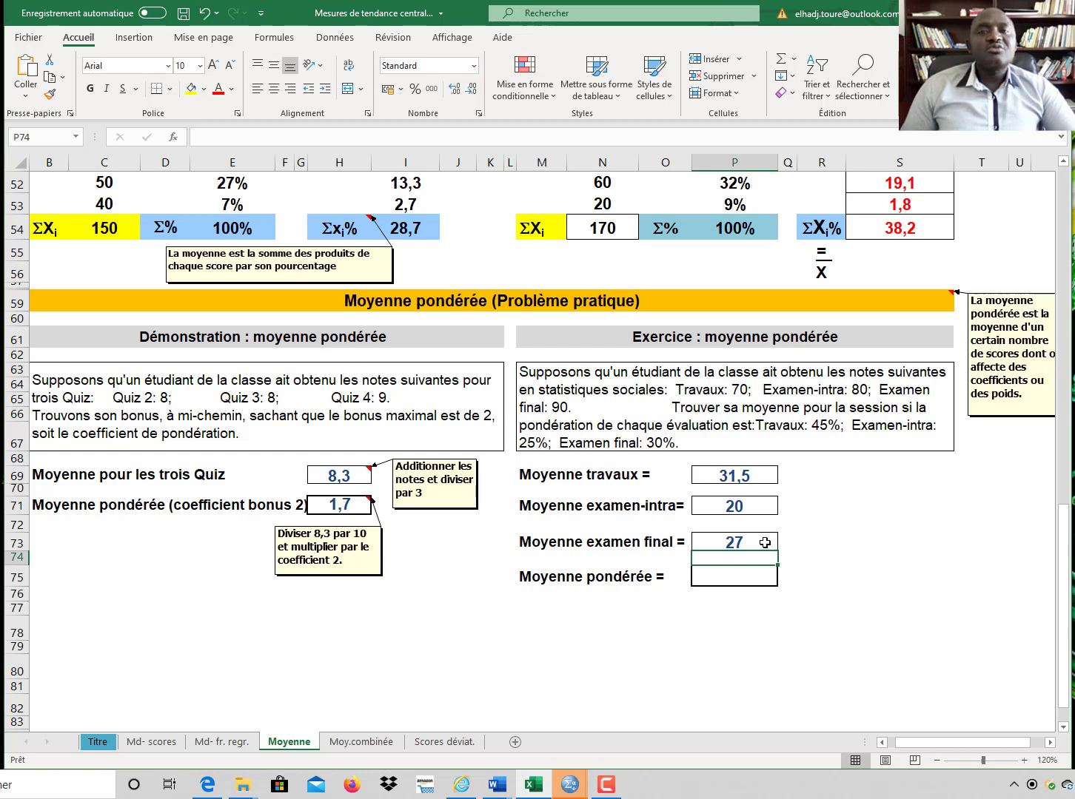
# Step: Compute the weighted mean (Moyenne pondérée) with SOMME over the three weighted component means P69:P73
pyautogui.click(732, 578)
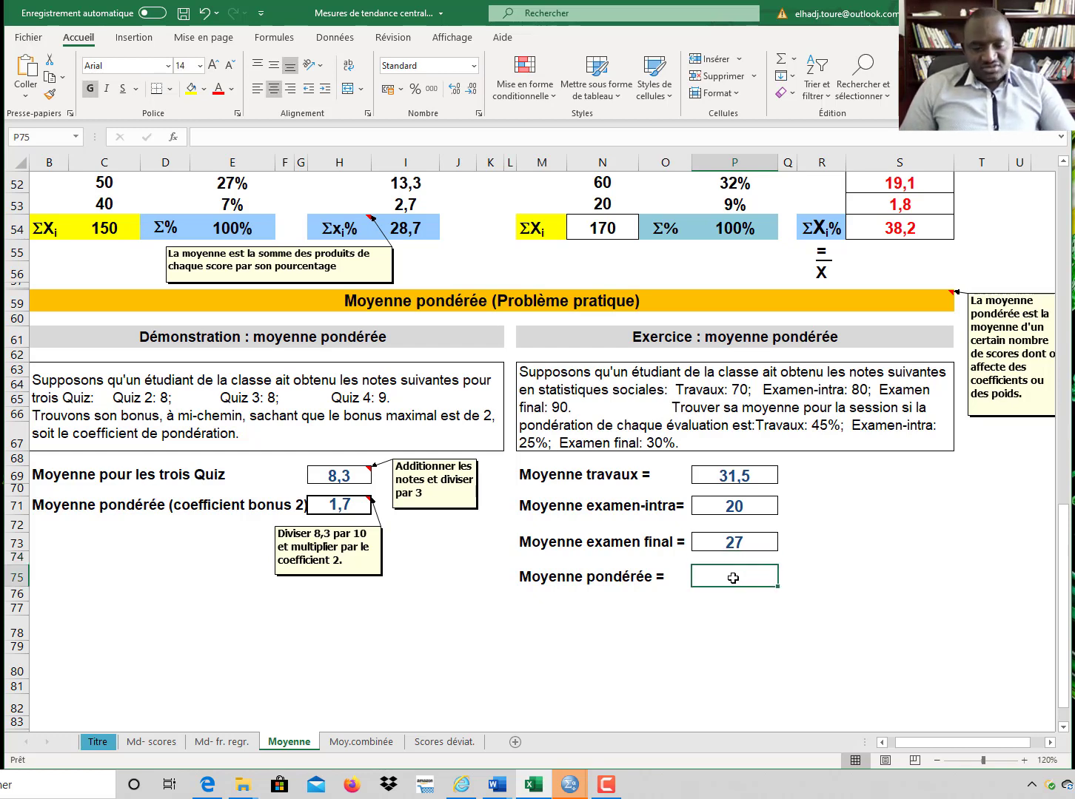
pyautogui.write('=')
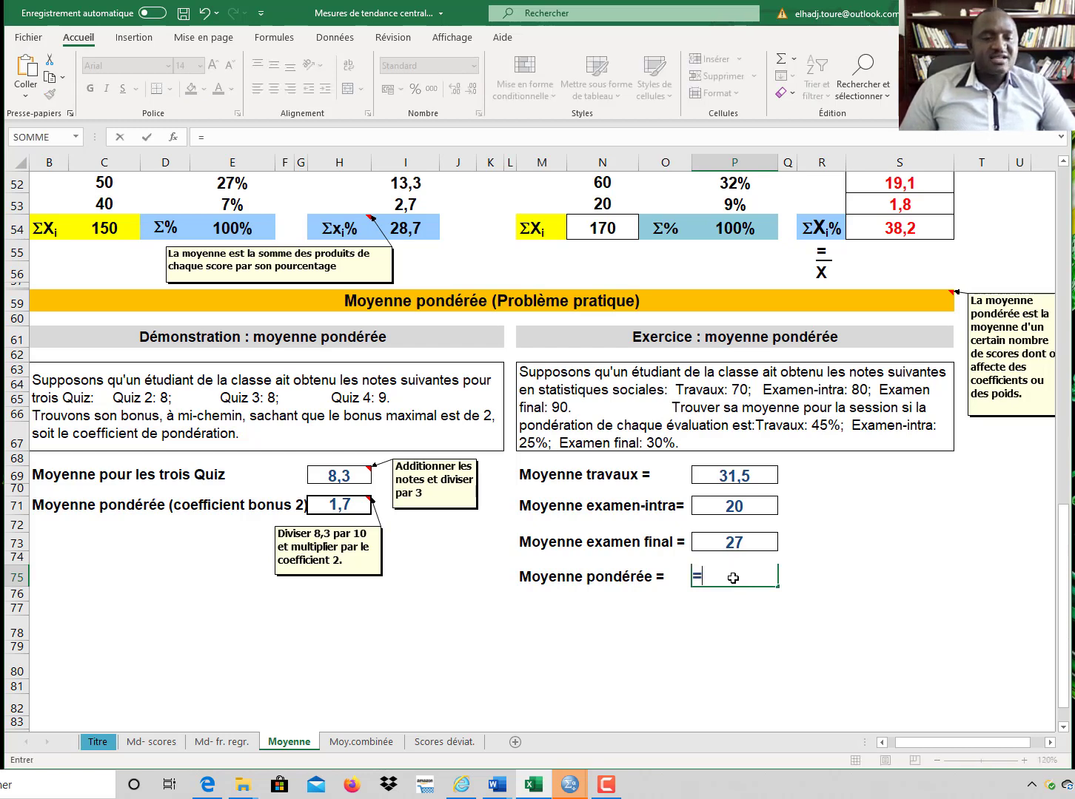
pyautogui.write('somme')
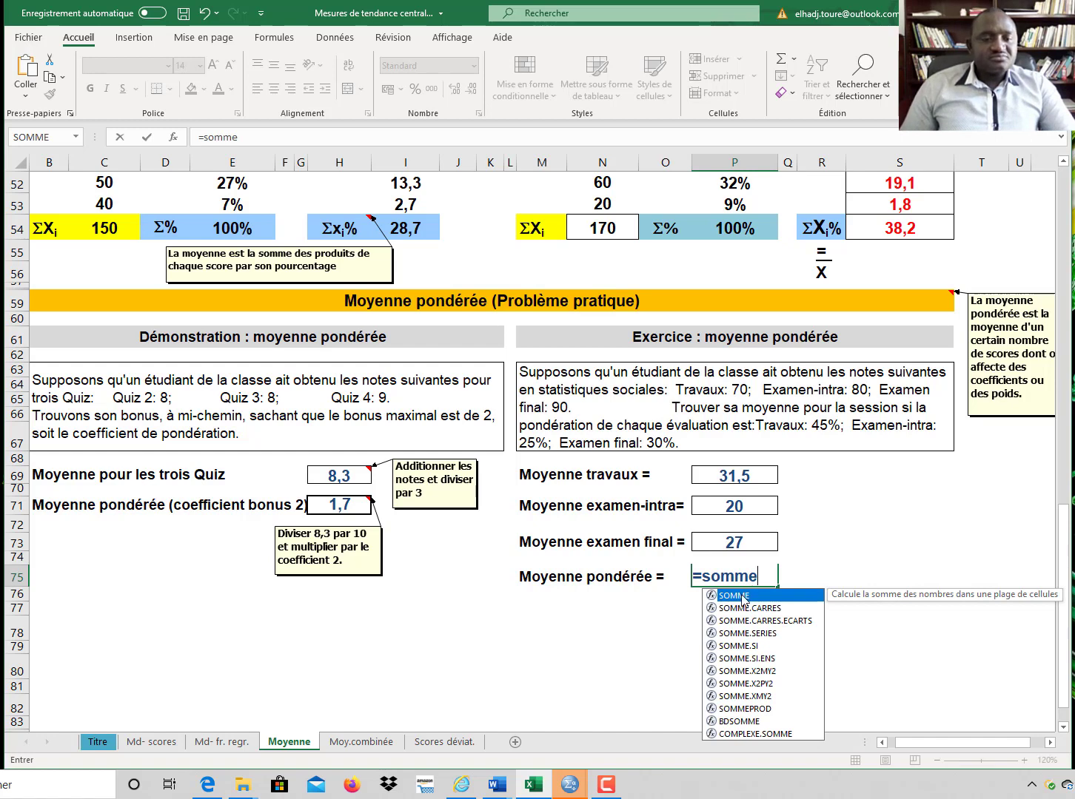
pyautogui.doubleClick(744, 596)
pyautogui.moveTo(750, 469); pyautogui.dragTo(739, 536)
pyautogui.write(')')
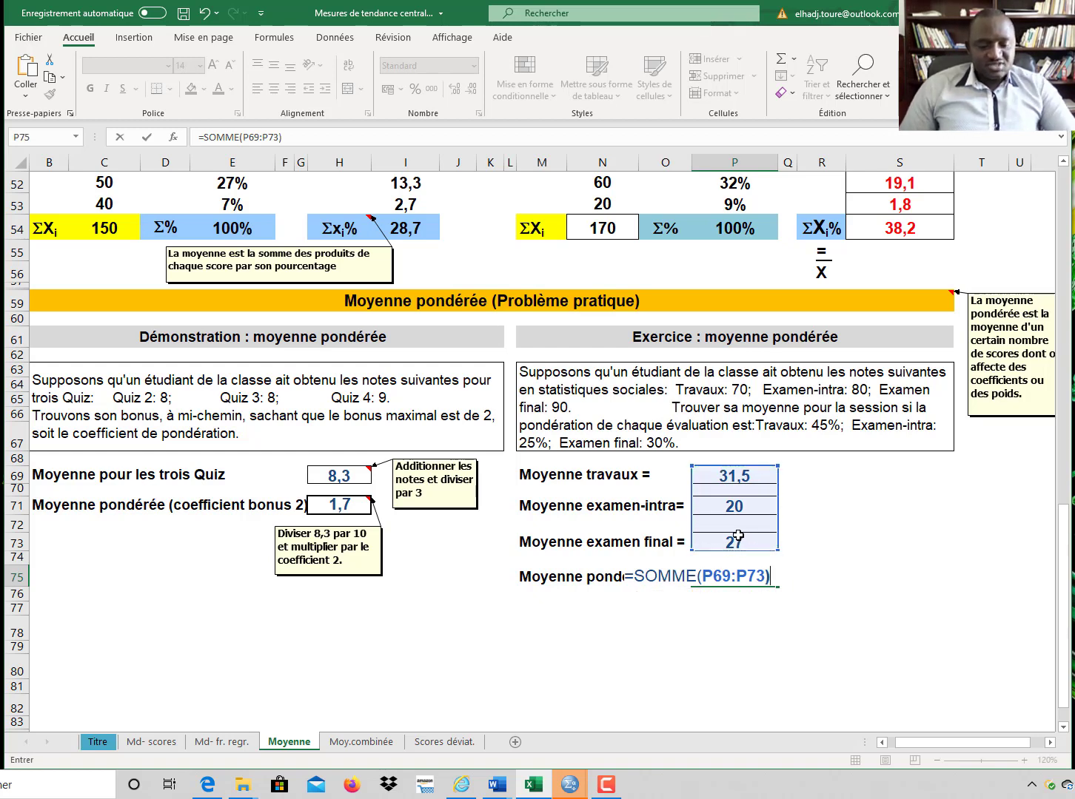
pyautogui.press('Return')
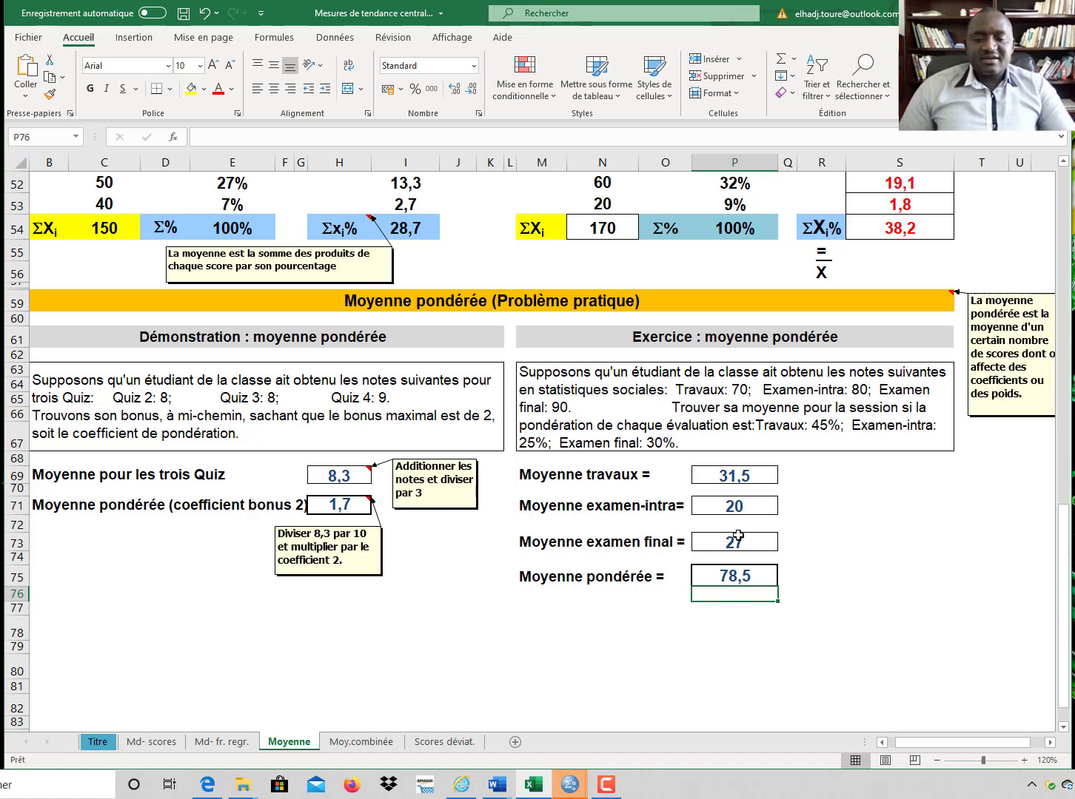
# Step: Open the Moy.combinée sheet and examine the combined-mean demonstrations for equal and unequal group sizes
pyautogui.click(363, 741)
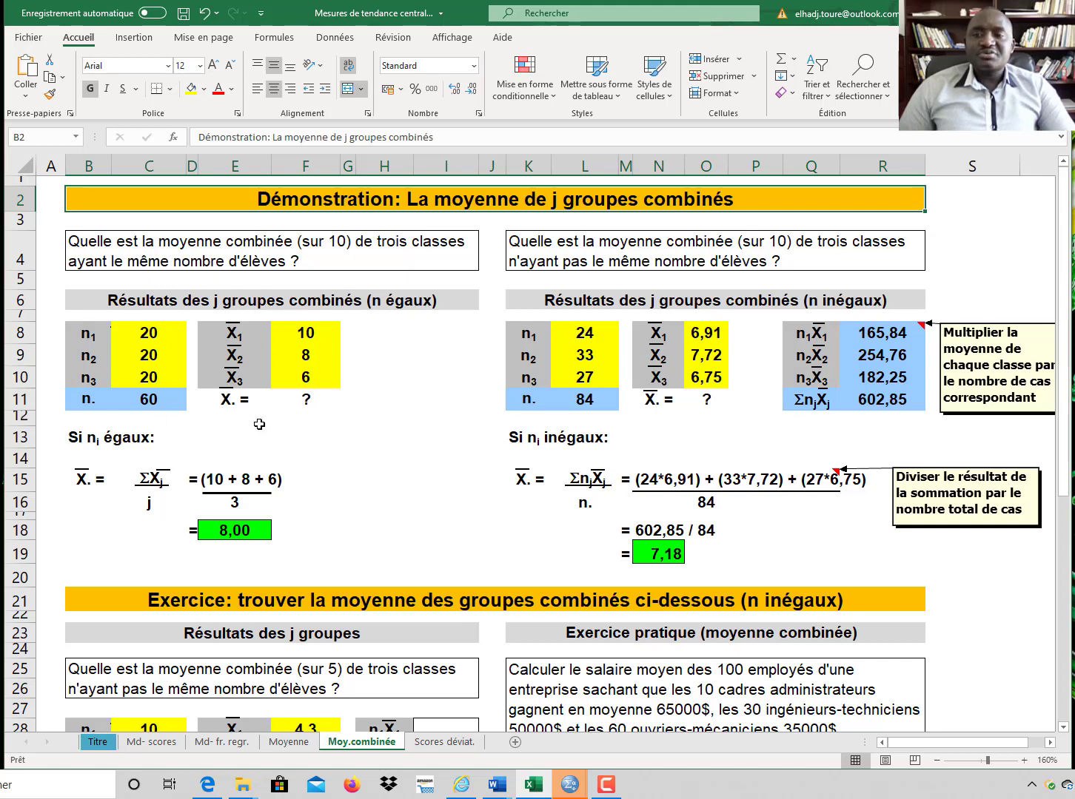
pyautogui.click(147, 354)
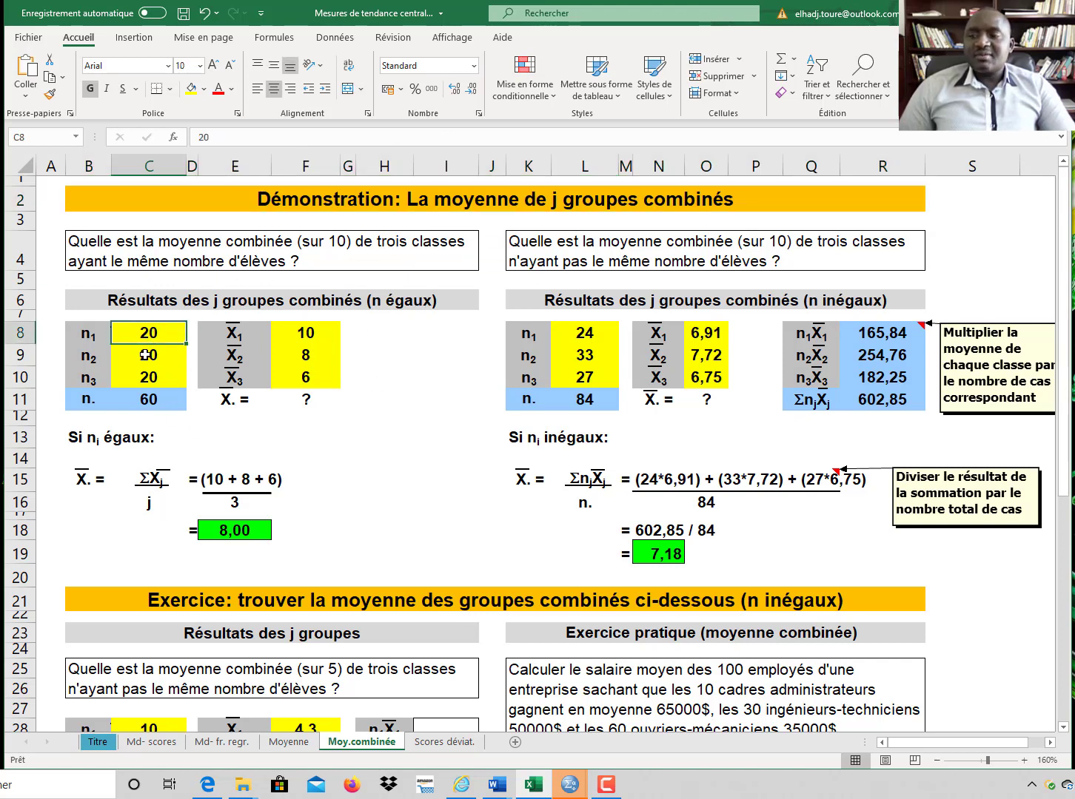
pyautogui.click(153, 374)
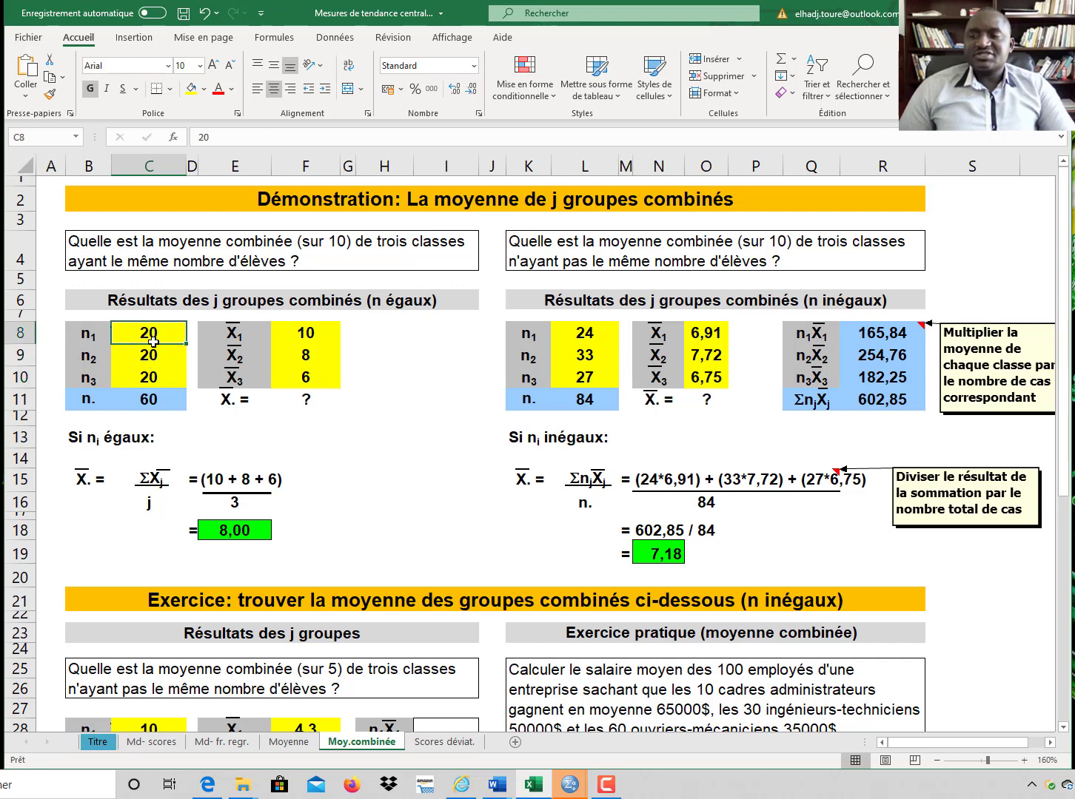
pyautogui.click(153, 334)
pyautogui.click(147, 354)
pyautogui.click(151, 377)
pyautogui.click(153, 354)
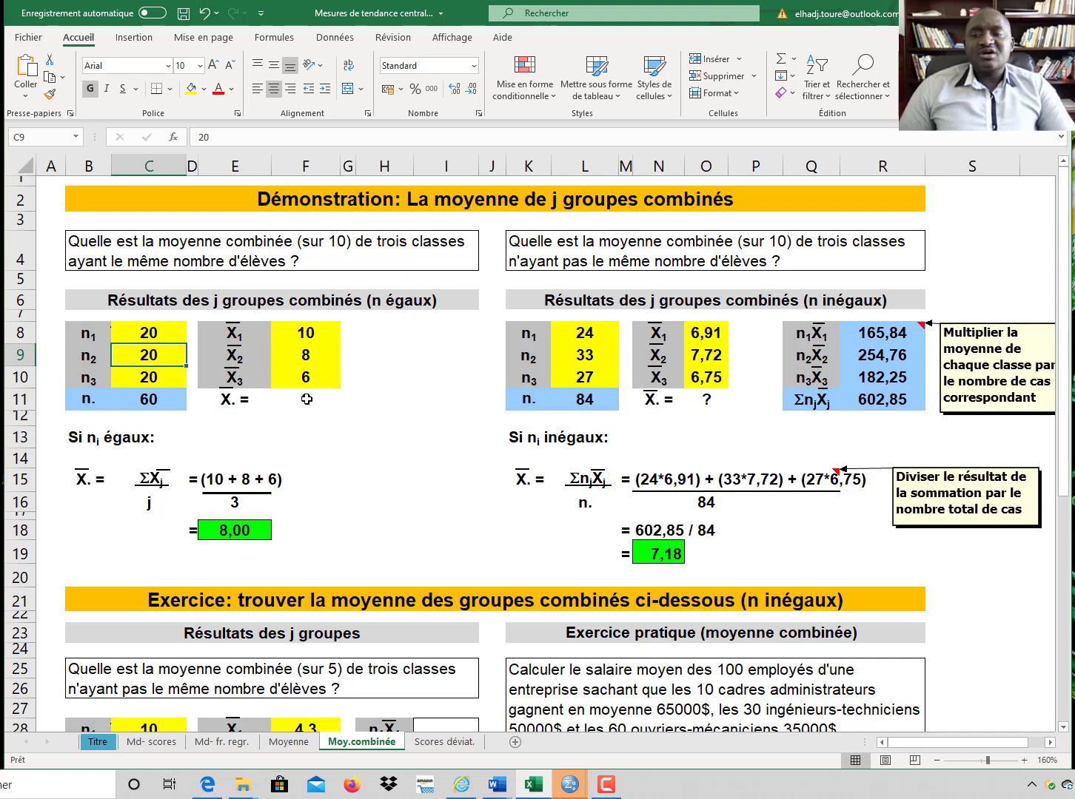
pyautogui.click(307, 331)
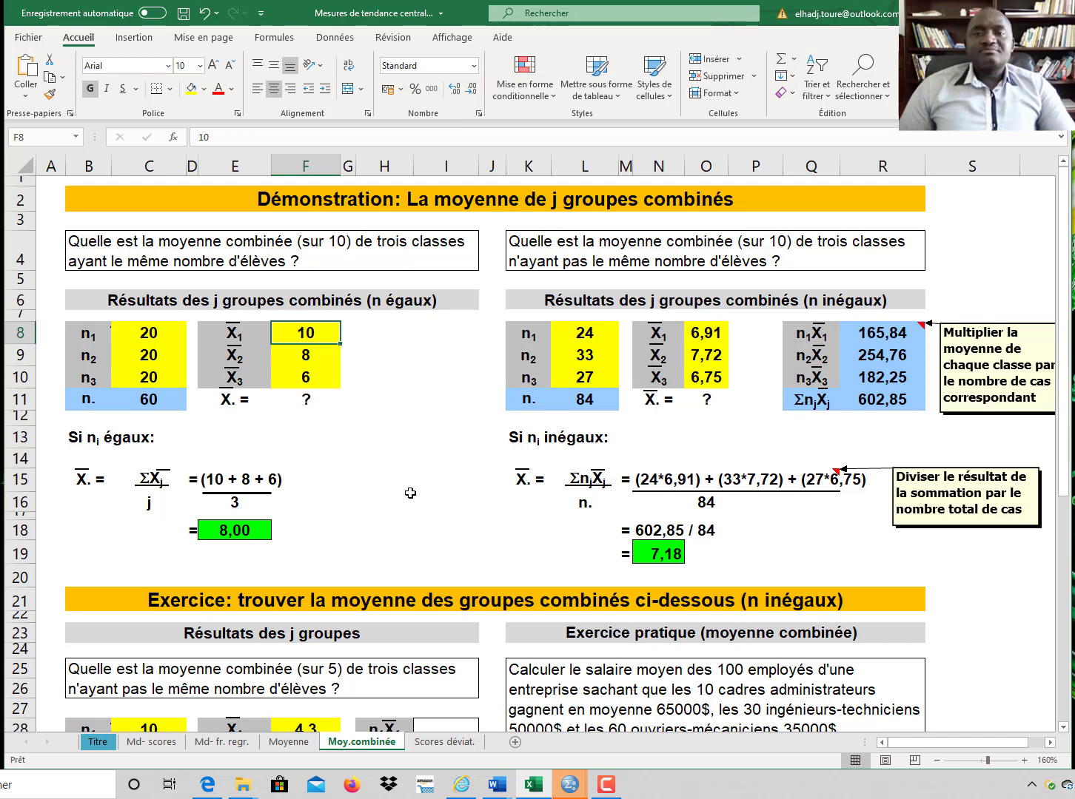
pyautogui.scroll(-3, 403, 493)
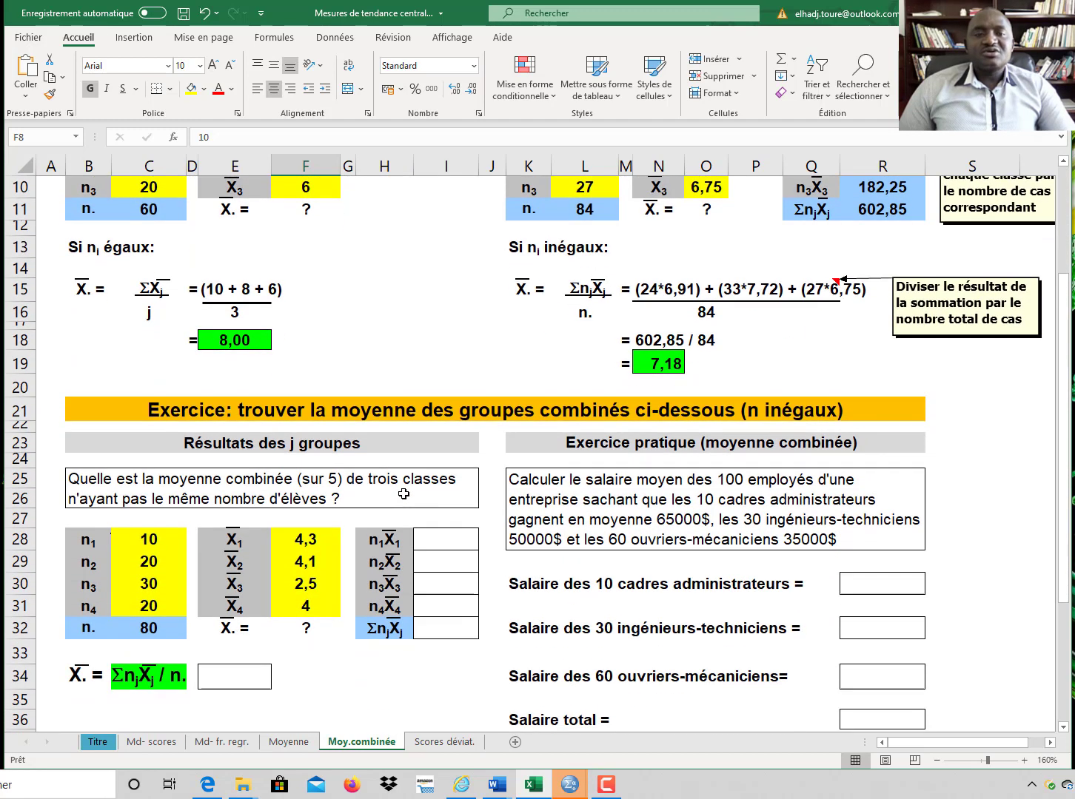
pyautogui.scroll(3, 403, 494)
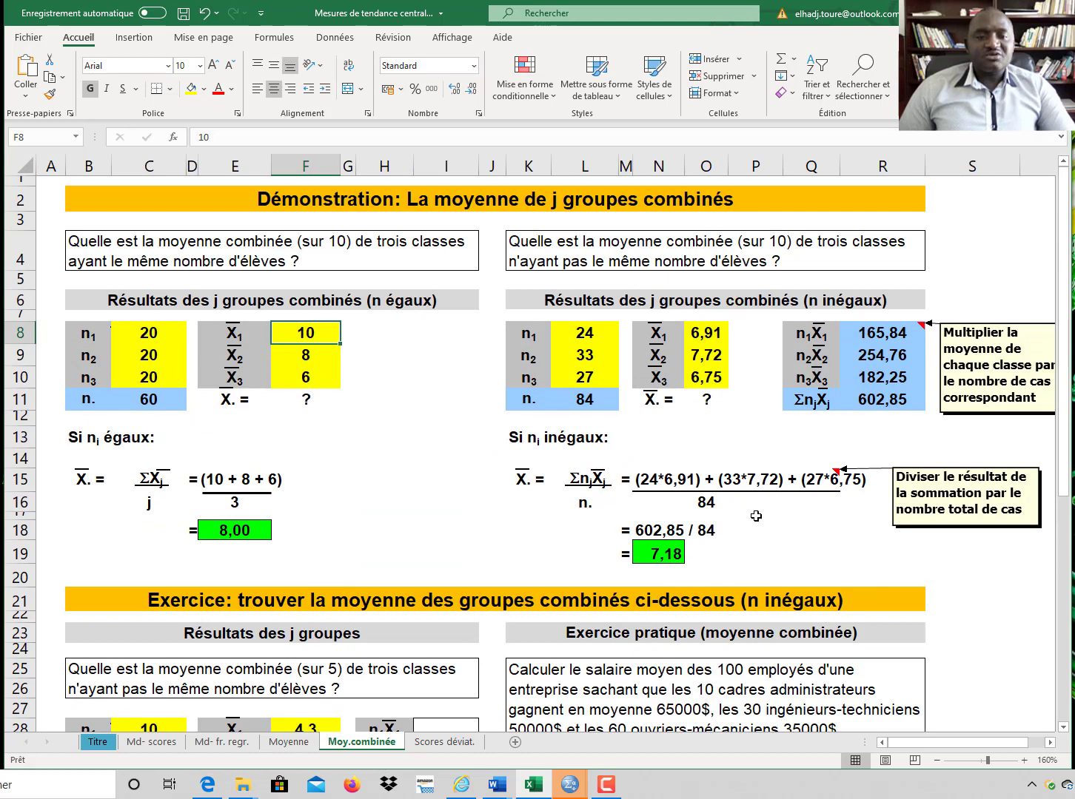
pyautogui.click(592, 333)
pyautogui.click(589, 354)
pyautogui.click(587, 377)
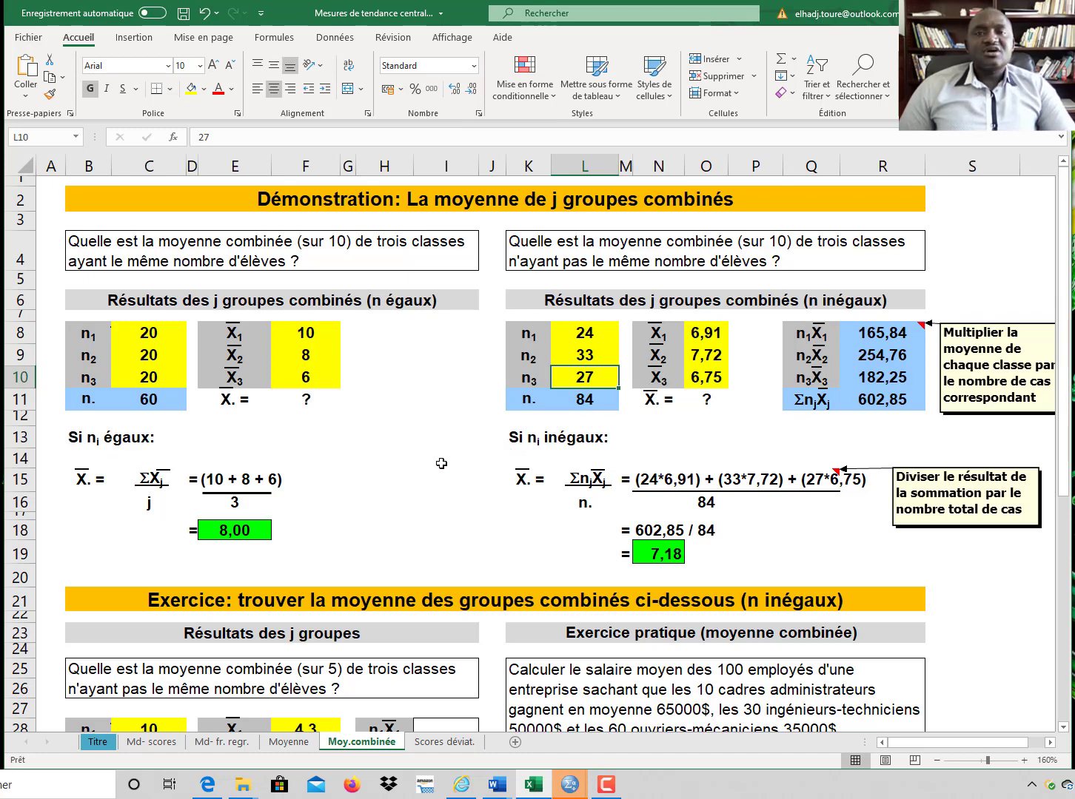
pyautogui.scroll(-6, 441, 464)
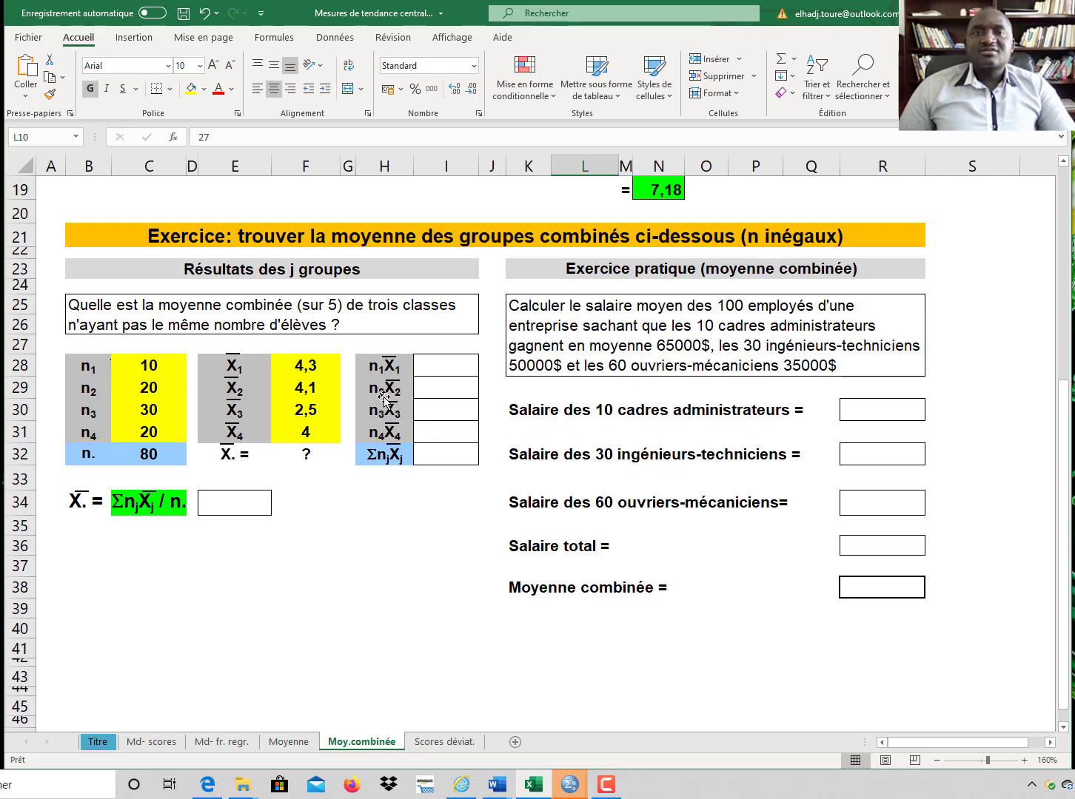
# Step: In the exercise, compute the first group's product n1X1 with the formula =F28*C28
pyautogui.click(455, 360)
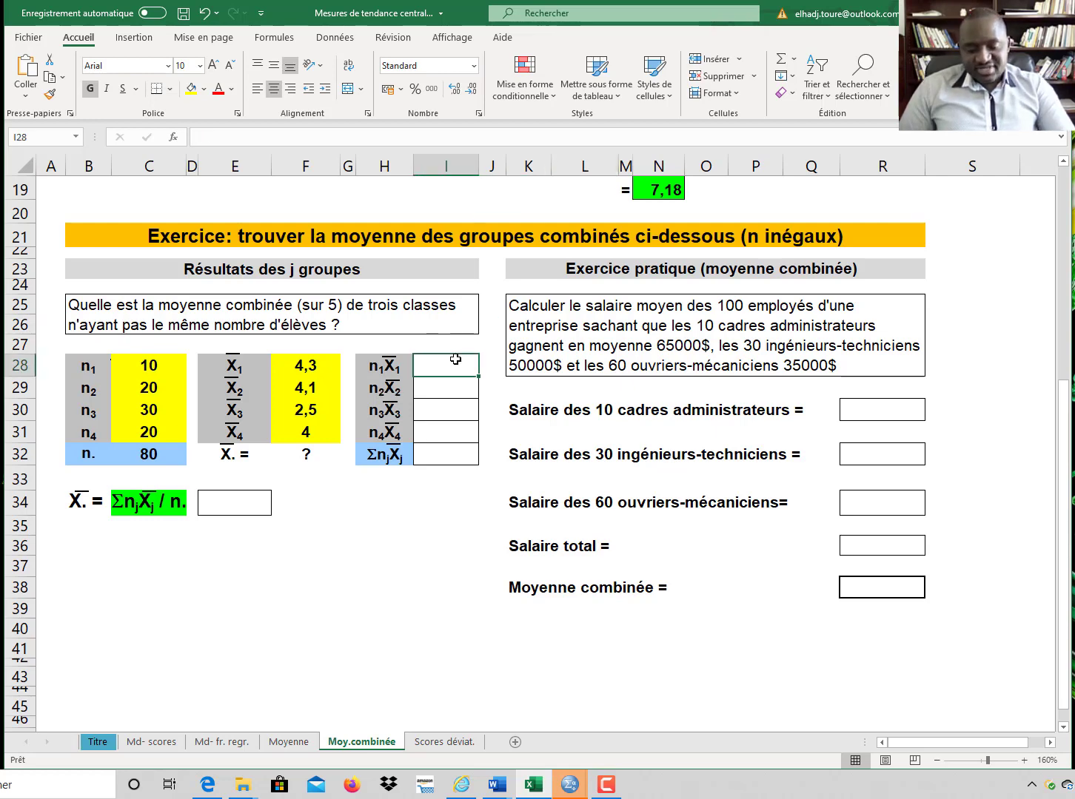
pyautogui.write('=')
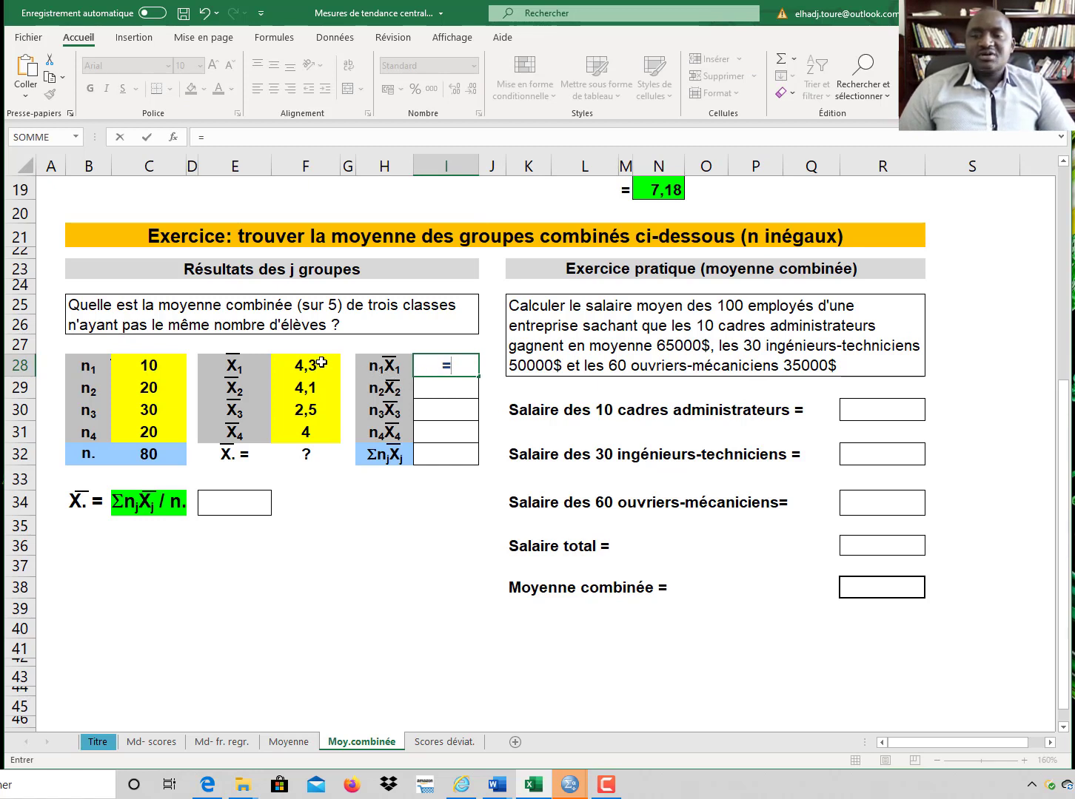
pyautogui.click(322, 362)
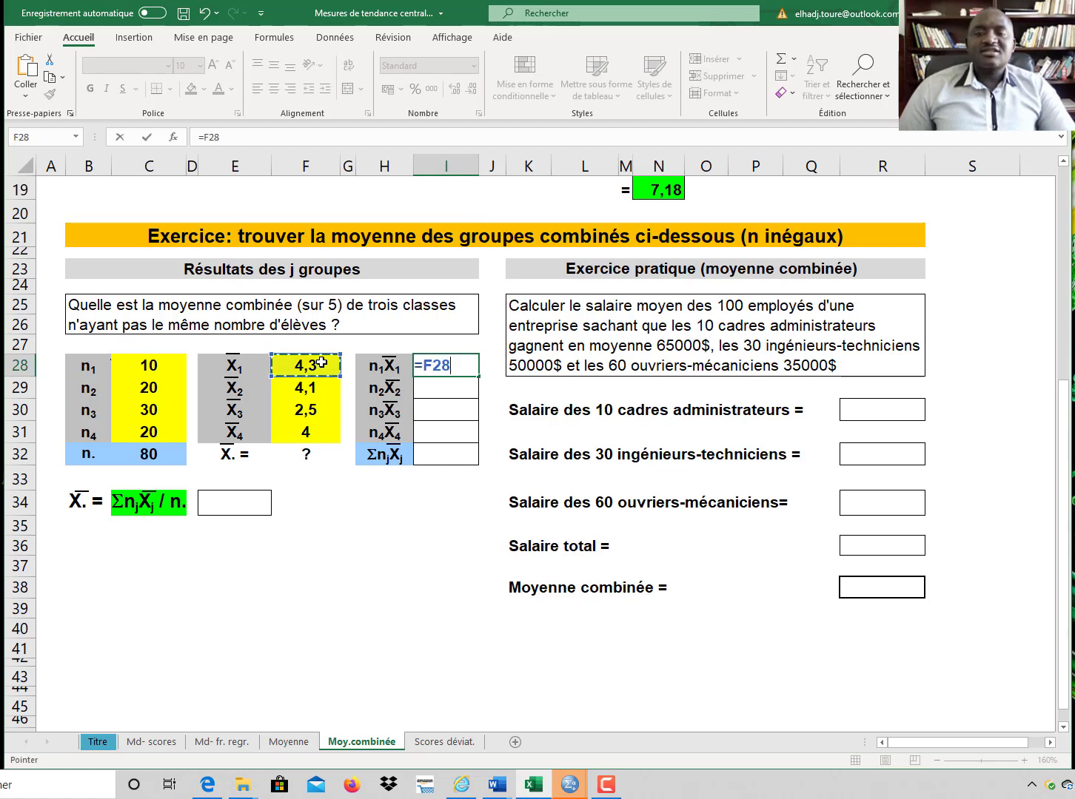
pyautogui.write('*')
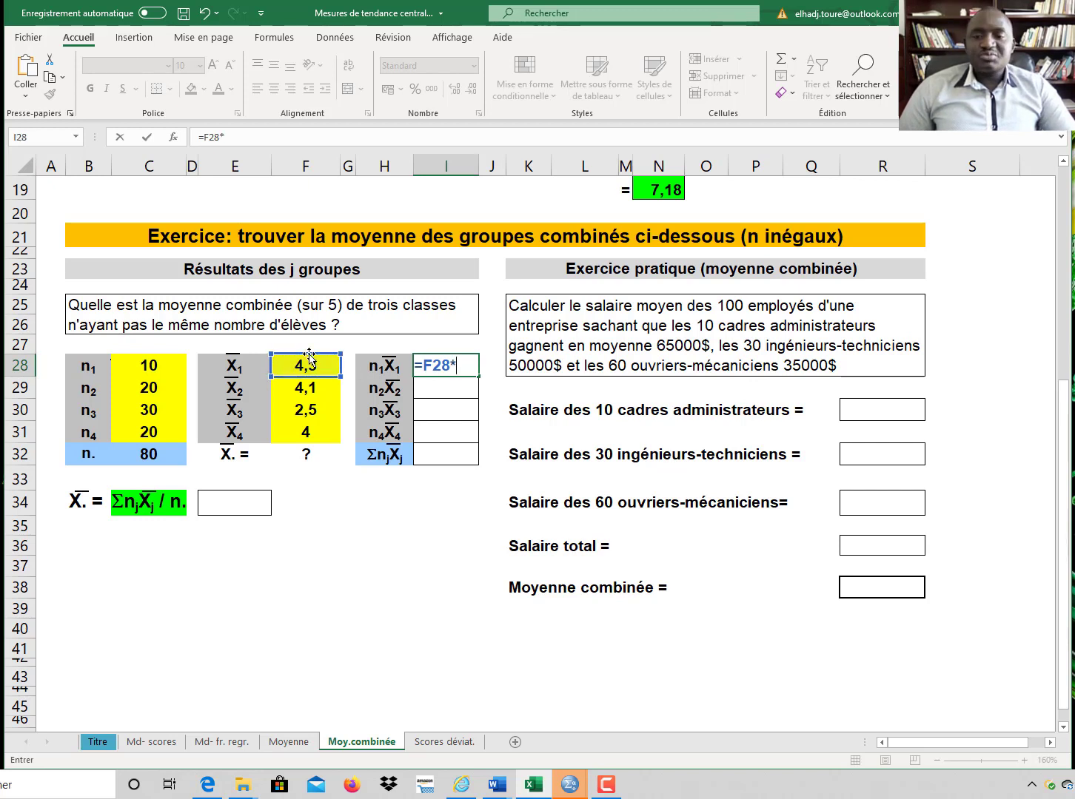
pyautogui.click(152, 363)
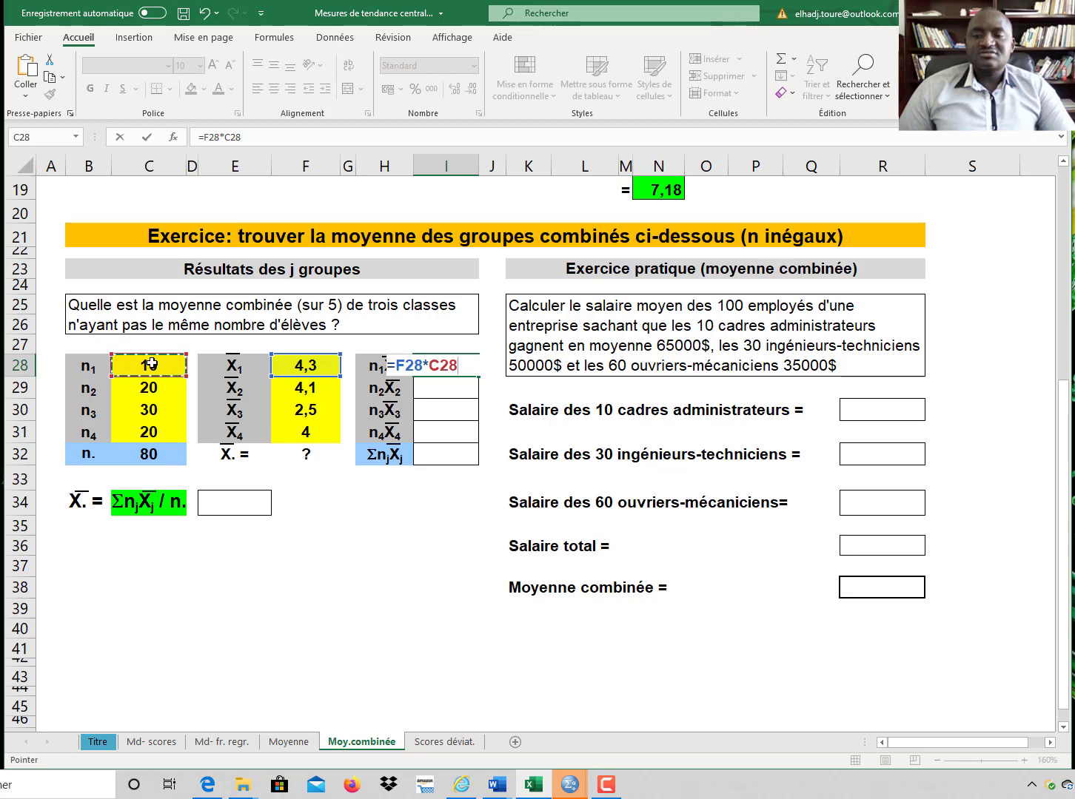
pyautogui.press('Return')
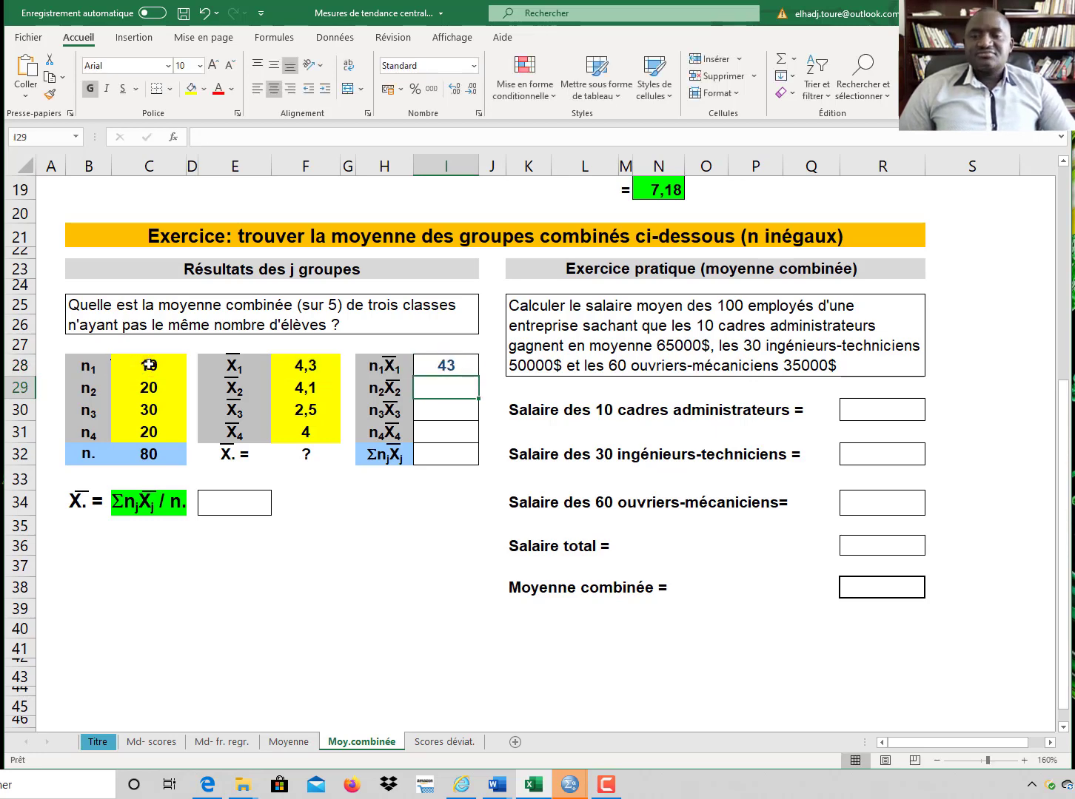
# Step: Fill the product formula down through row 31 and total the four products with AutoSum in the ΣnjXj cell
pyautogui.click(453, 366)
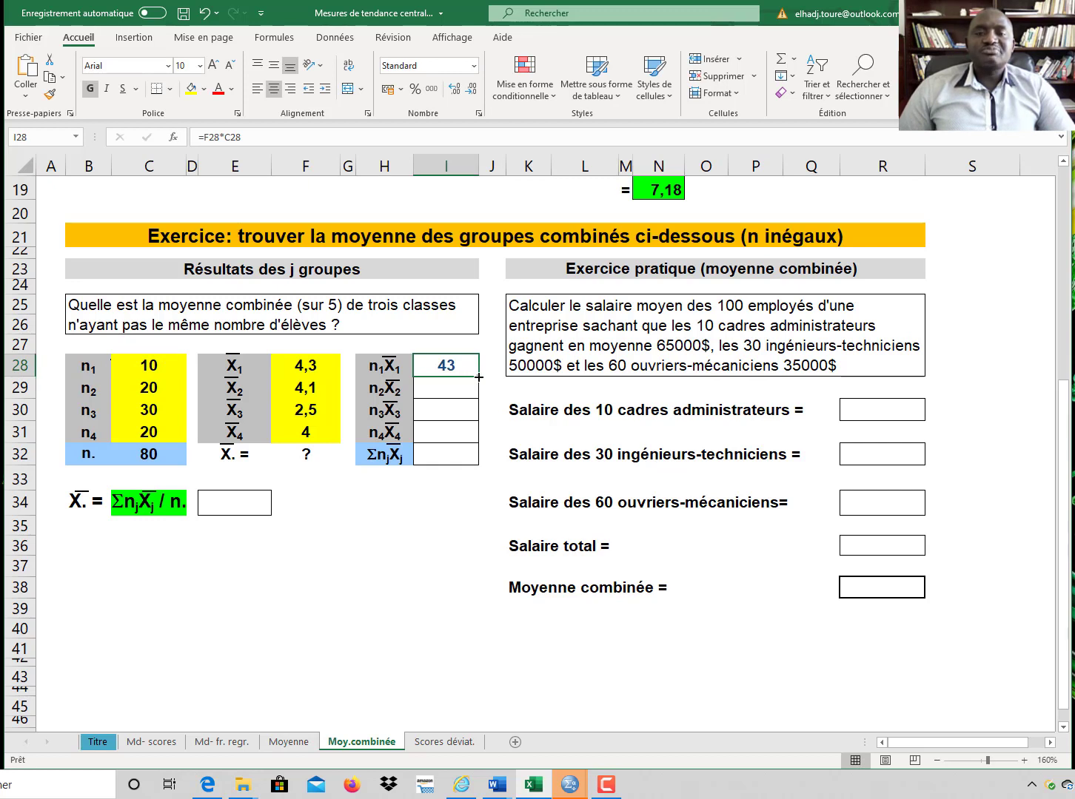
pyautogui.moveTo(479, 377); pyautogui.dragTo(474, 440)
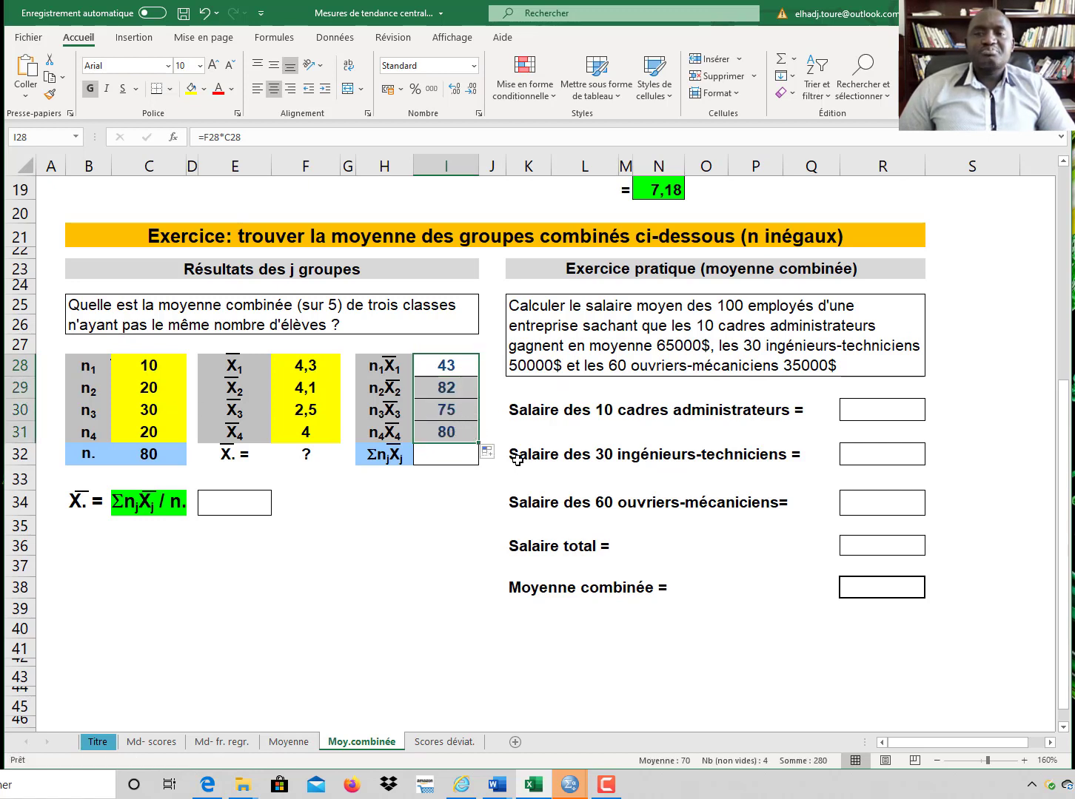
pyautogui.click(779, 60)
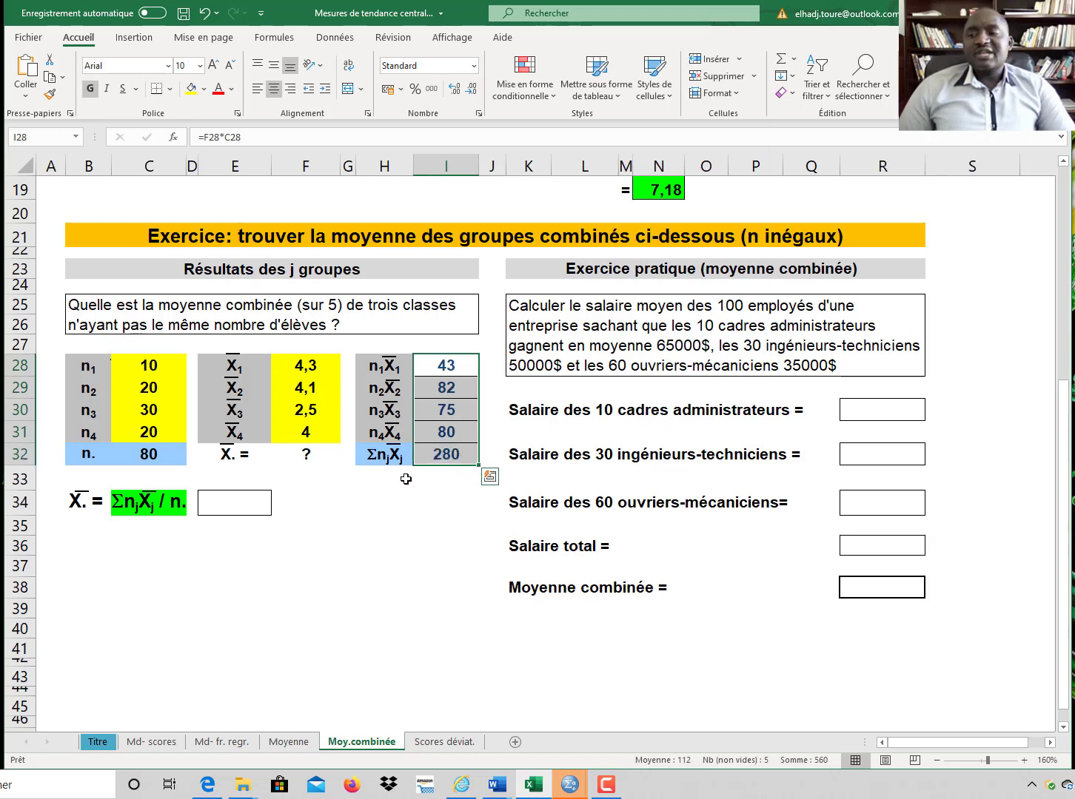
# Step: Compute the combined mean X. with the formula =I32/C32, dividing the sum of products by n
pyautogui.click(228, 506)
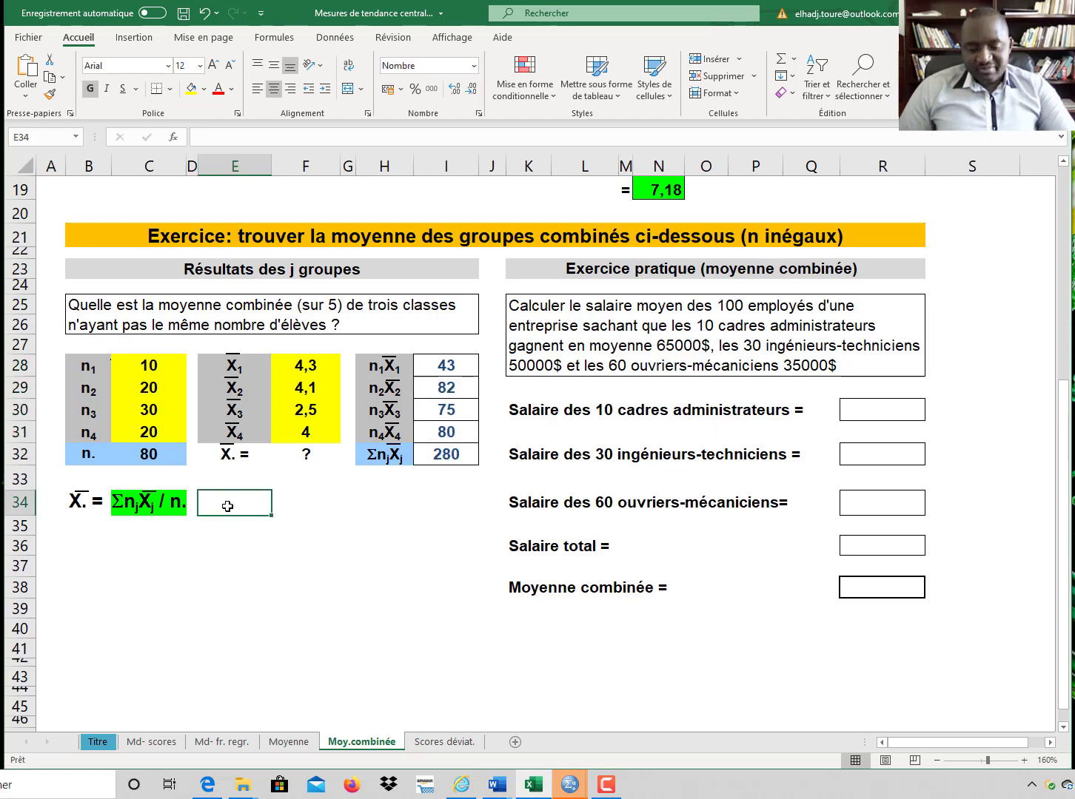
pyautogui.write('=')
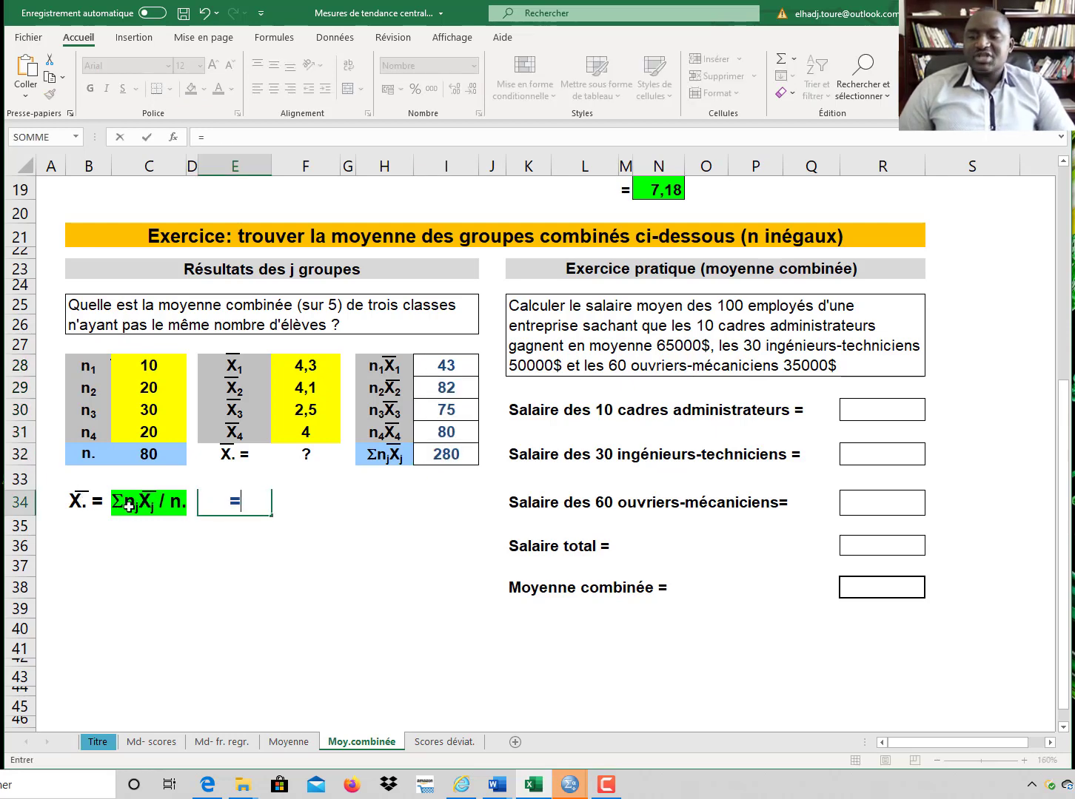
pyautogui.click(466, 459)
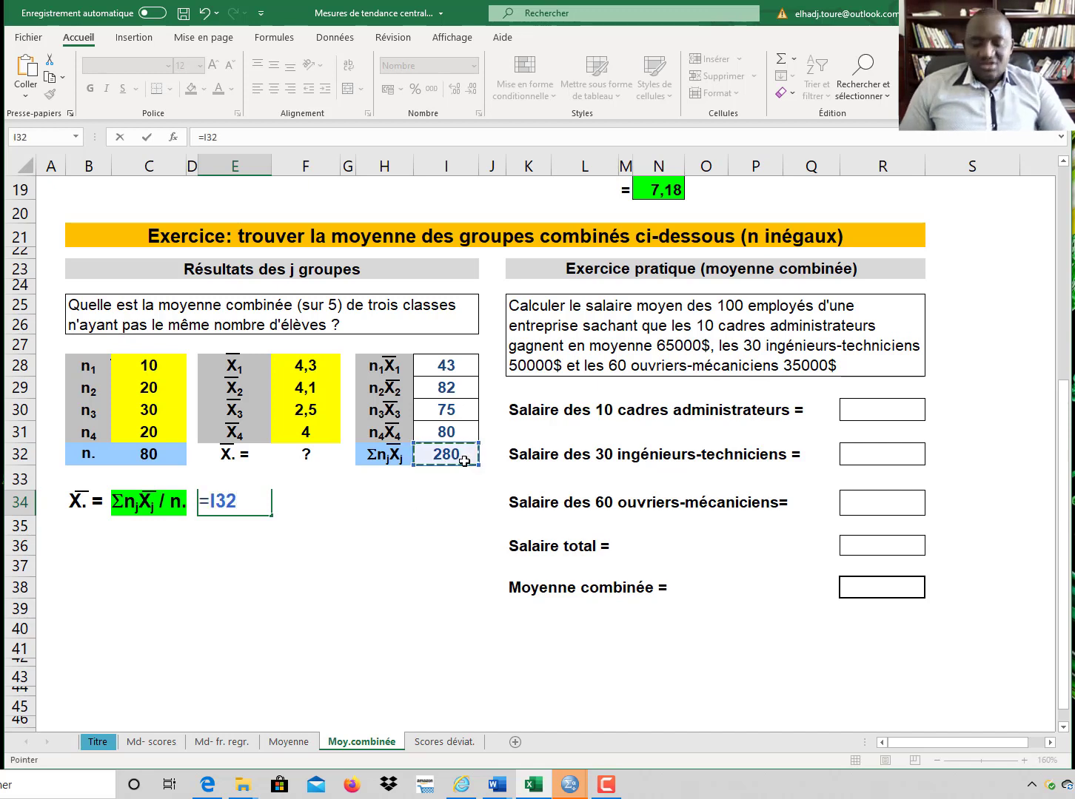
pyautogui.write('/')
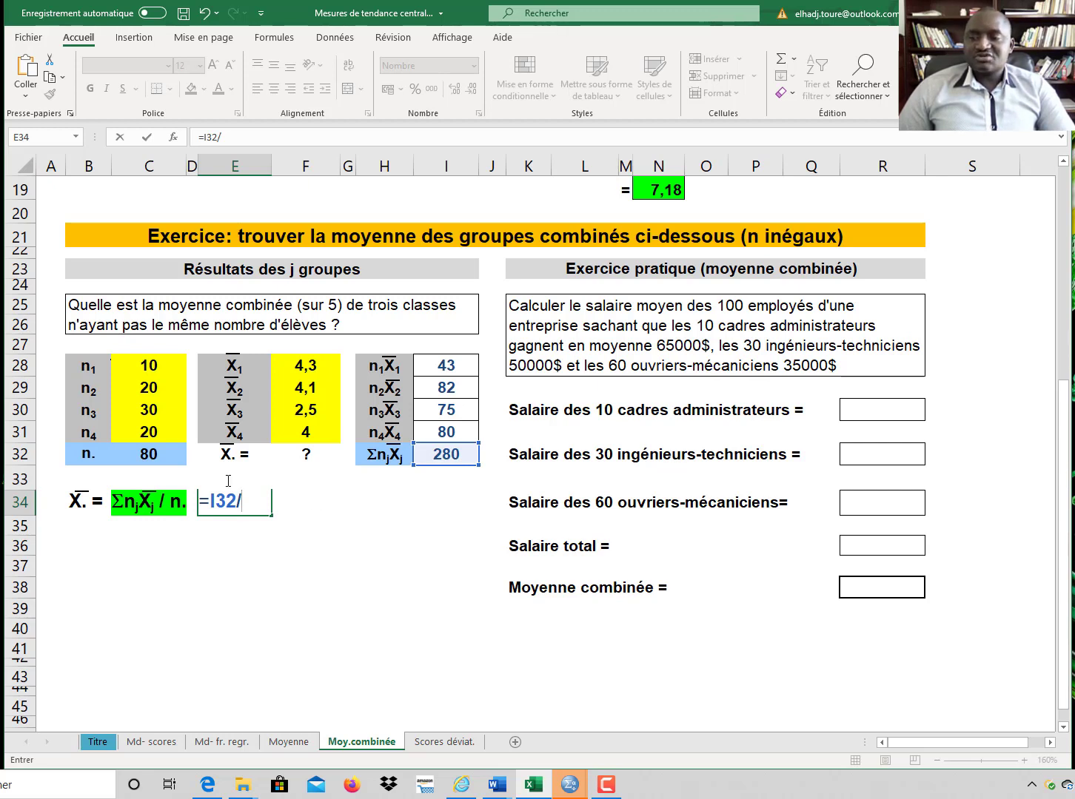
pyautogui.click(168, 456)
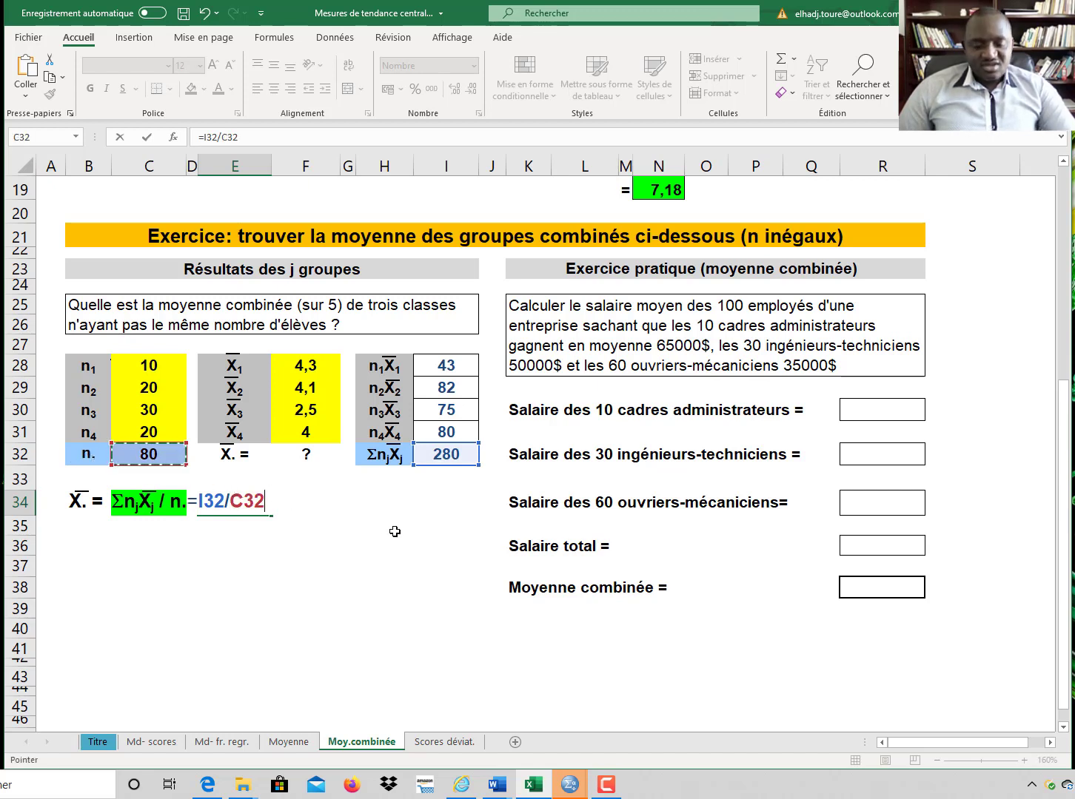
pyautogui.press('Return')
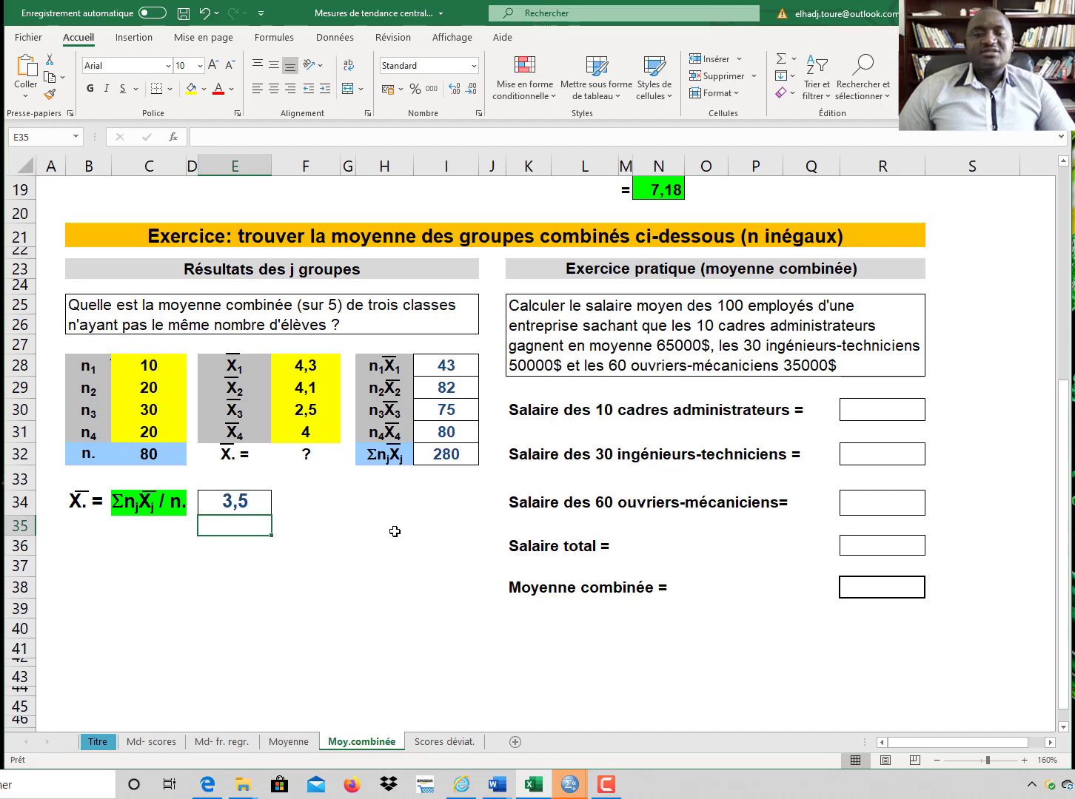
pyautogui.click(251, 500)
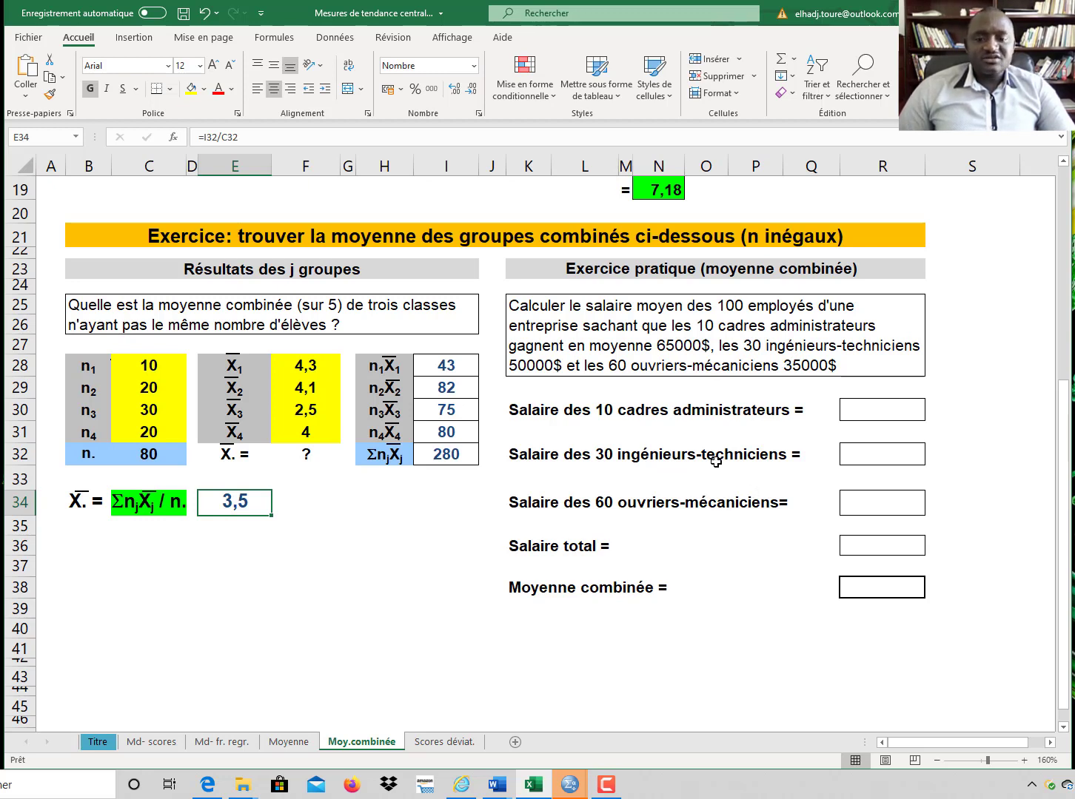
# Step: Open the Scores déviat. sheet and examine the demonstration scores and the median value
pyautogui.click(438, 741)
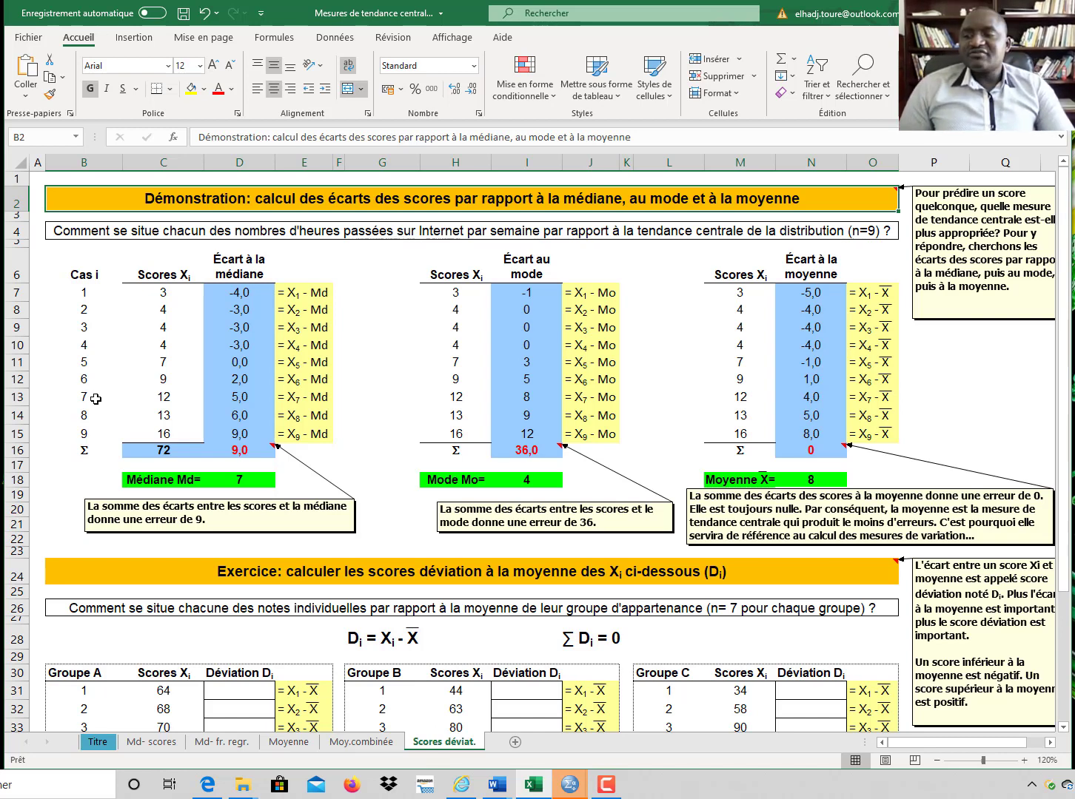
pyautogui.click(164, 293)
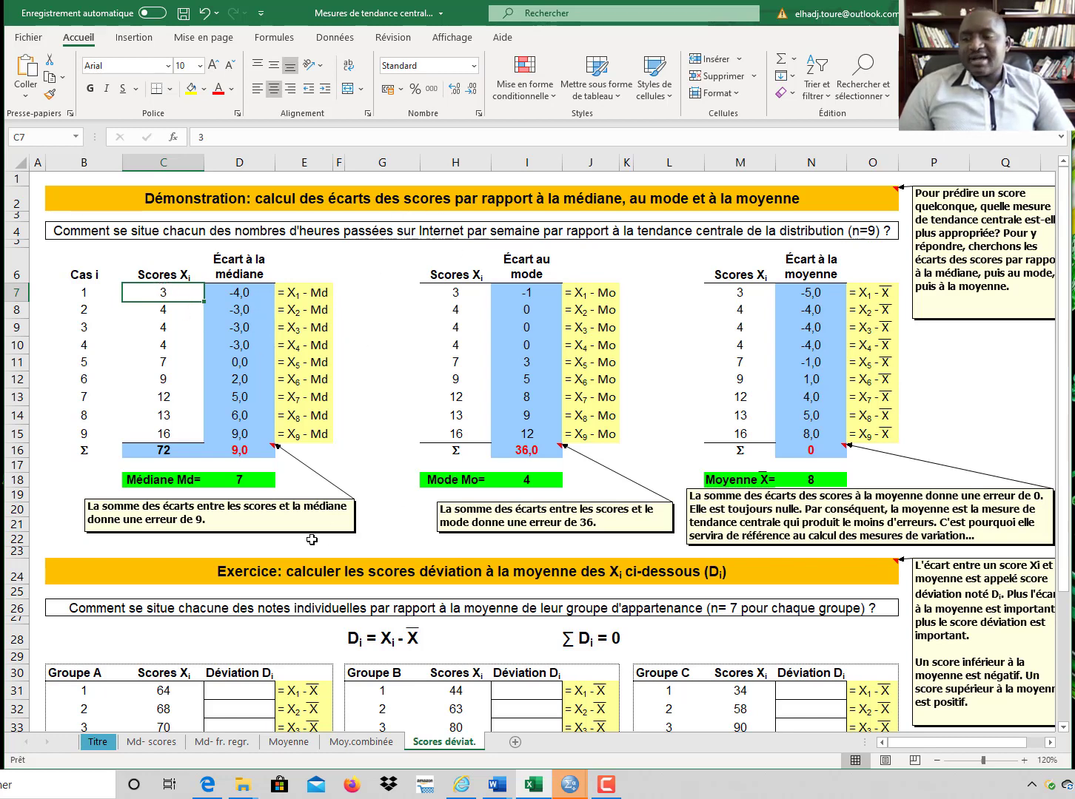
pyautogui.click(176, 480)
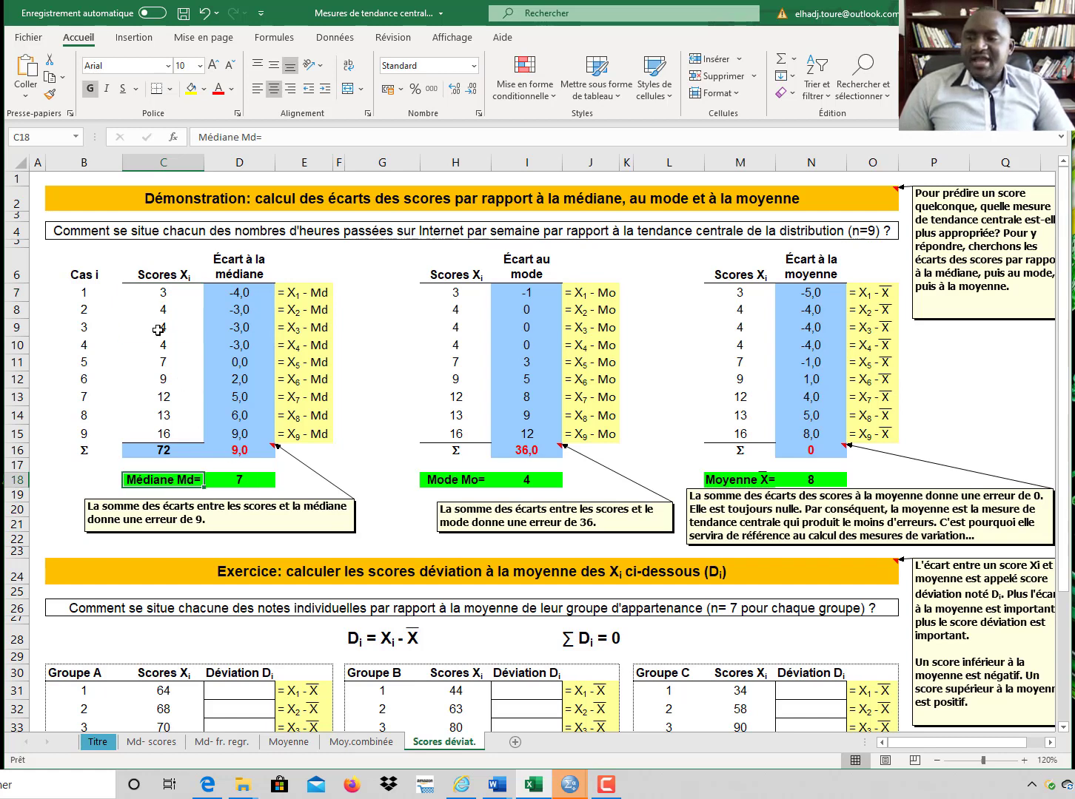
pyautogui.click(167, 293)
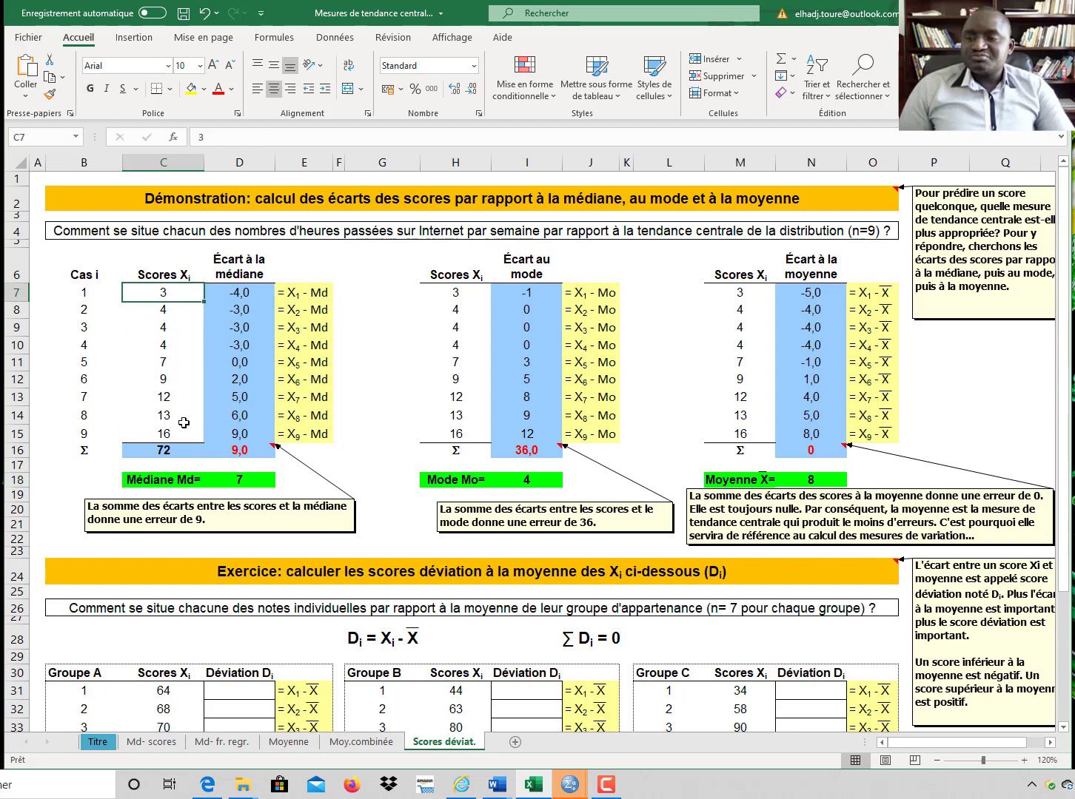
pyautogui.click(240, 479)
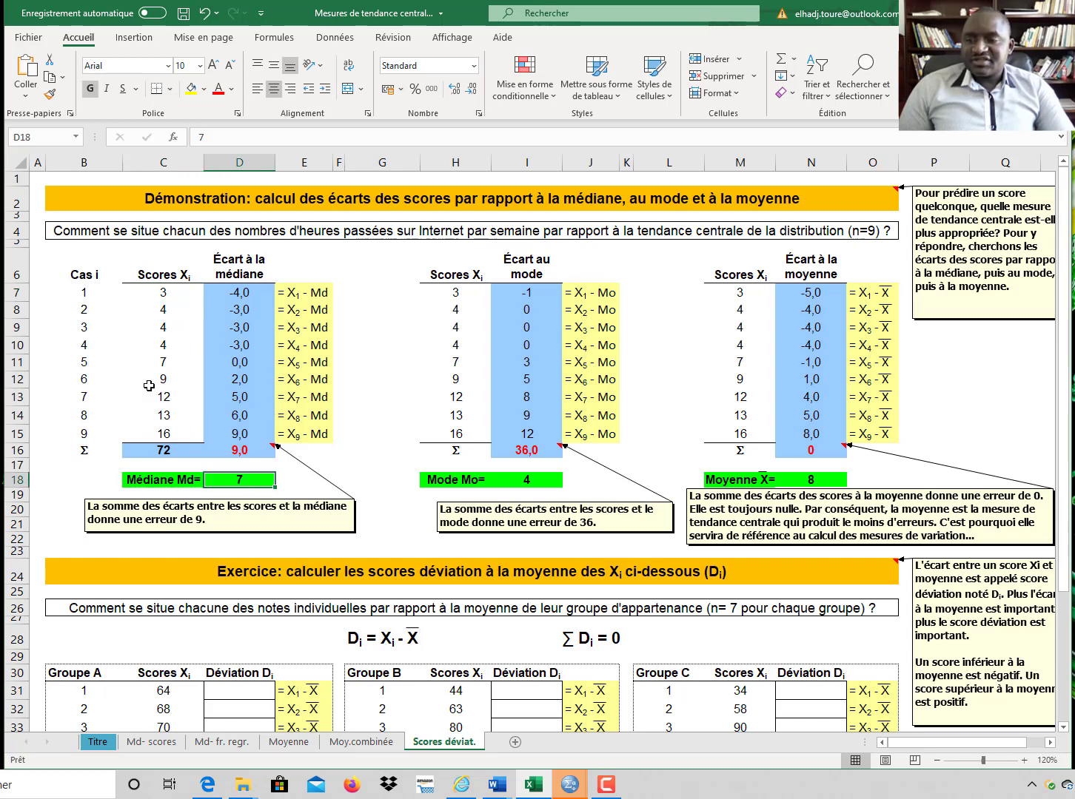
# Step: Format the fifth case's score in the Scores Xi column with a red, bold font
pyautogui.click(169, 363)
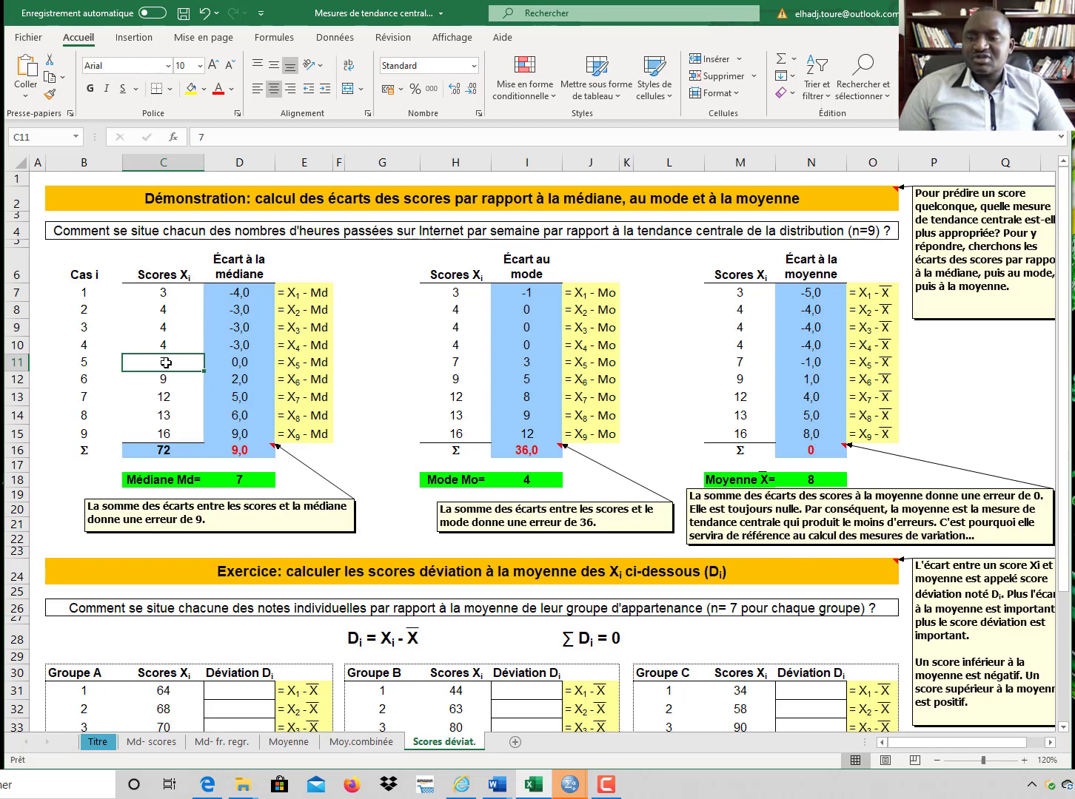
pyautogui.click(218, 91)
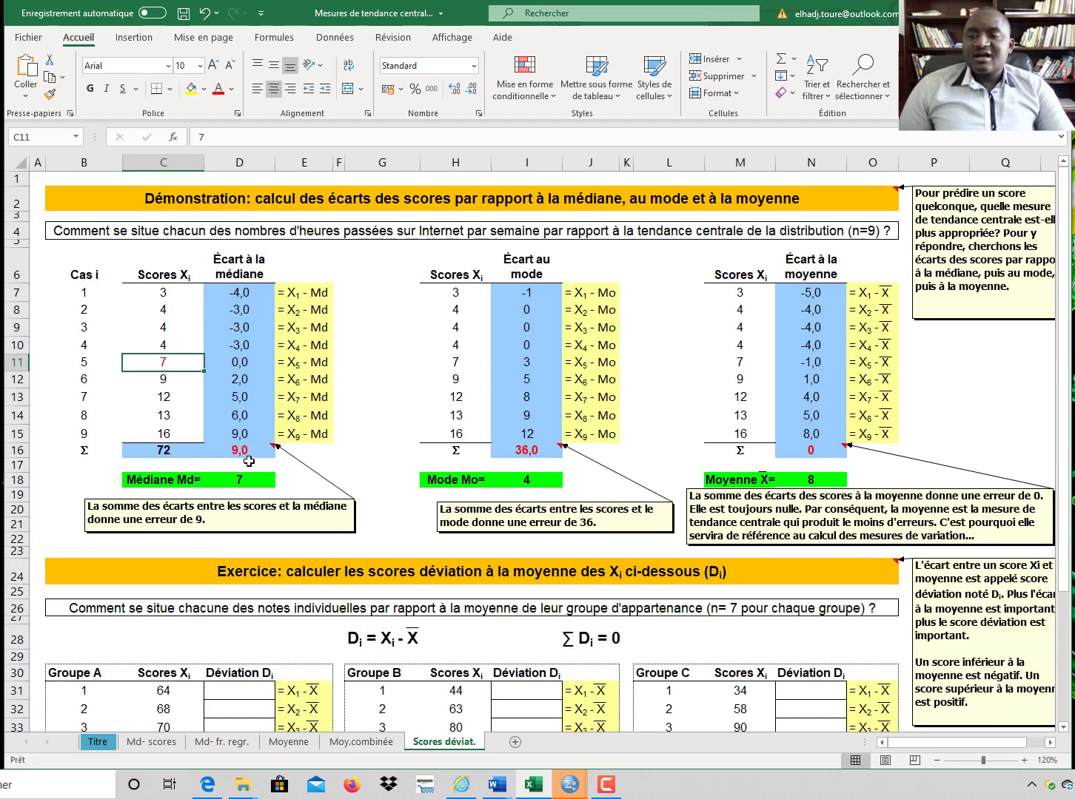
pyautogui.click(90, 88)
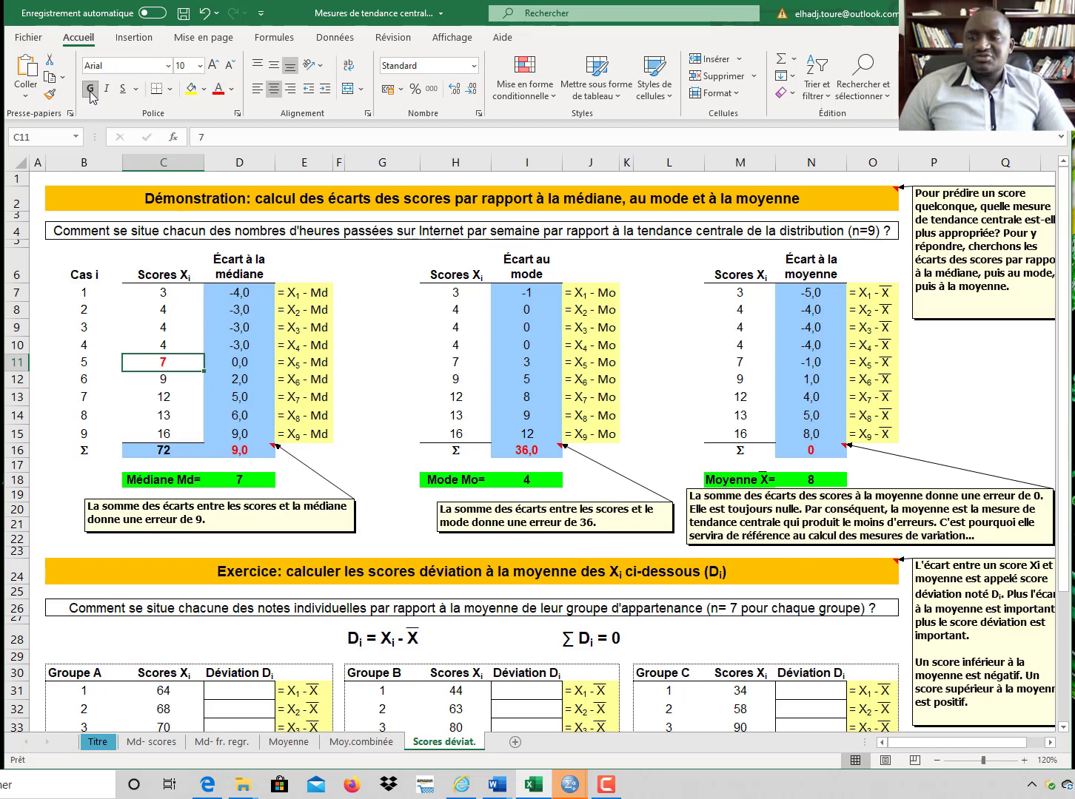
pyautogui.click(165, 293)
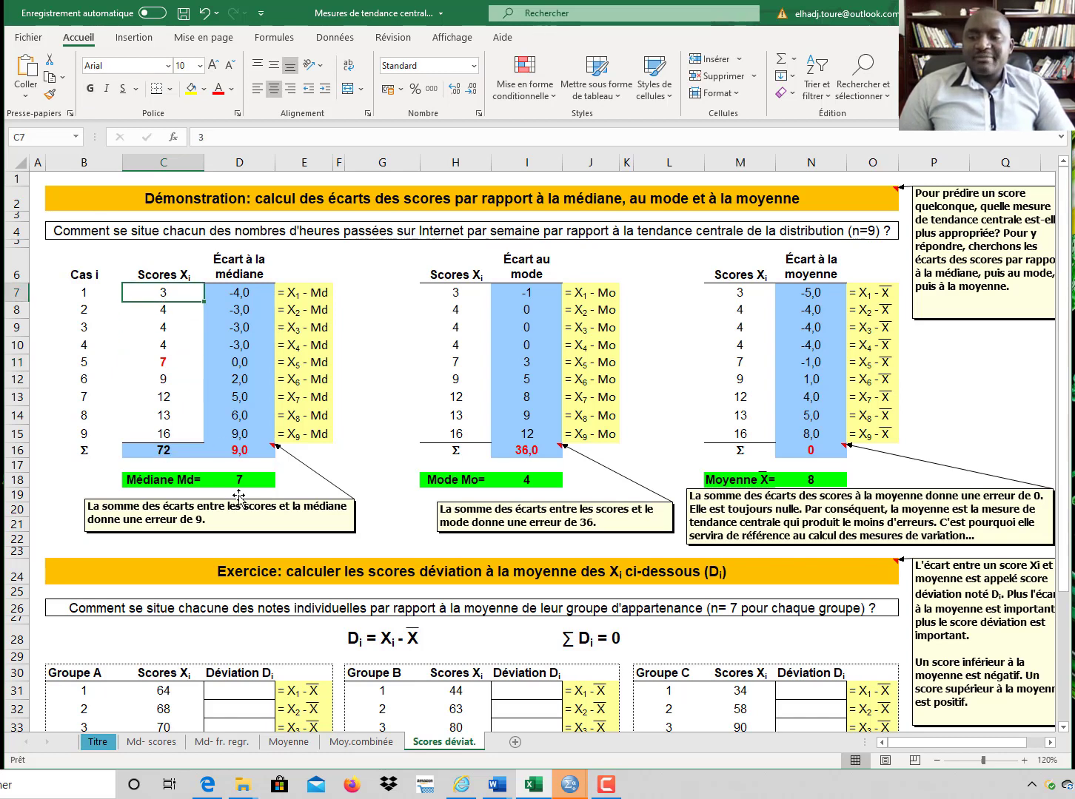
pyautogui.click(246, 478)
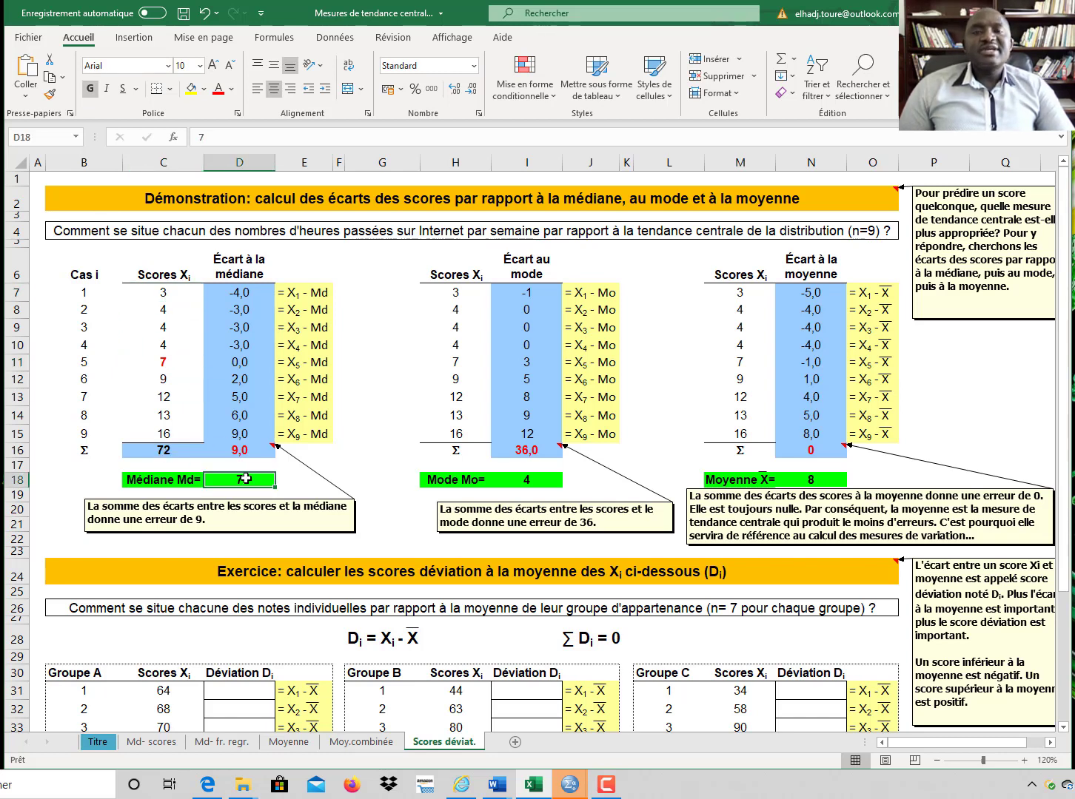
# Step: Examine how each score's deviation from the median is computed by comparing the scores, the median and the deviation formulas
pyautogui.click(166, 292)
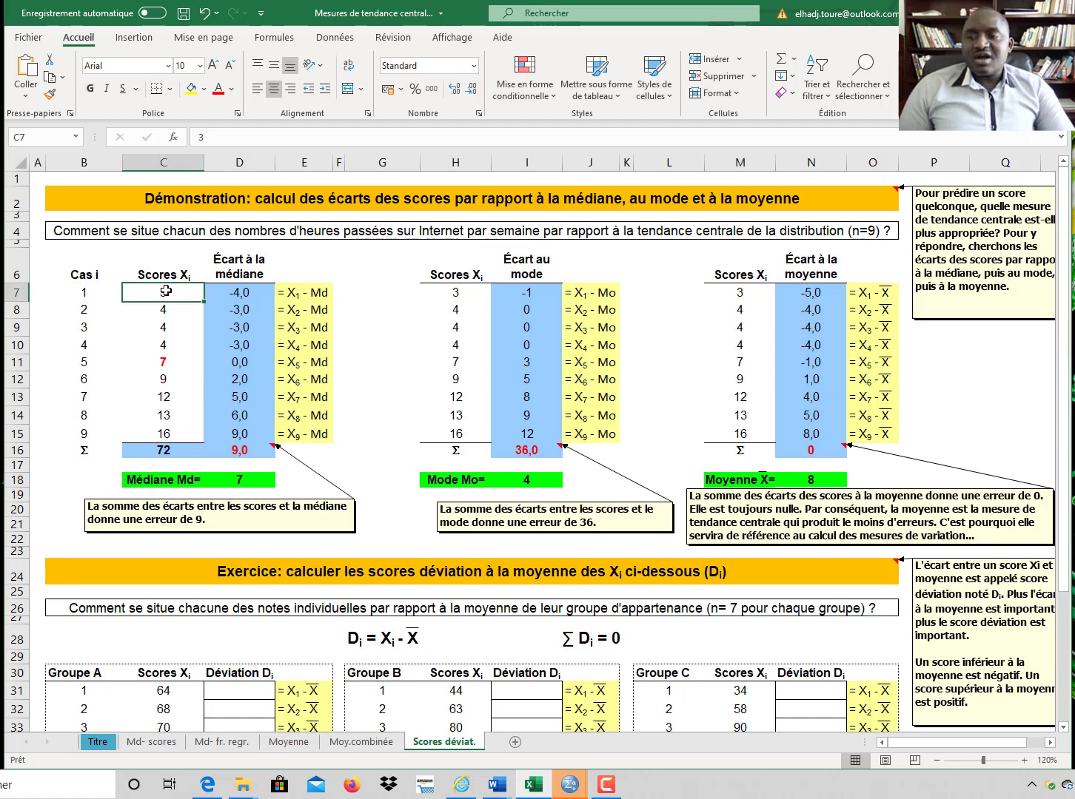
pyautogui.click(239, 482)
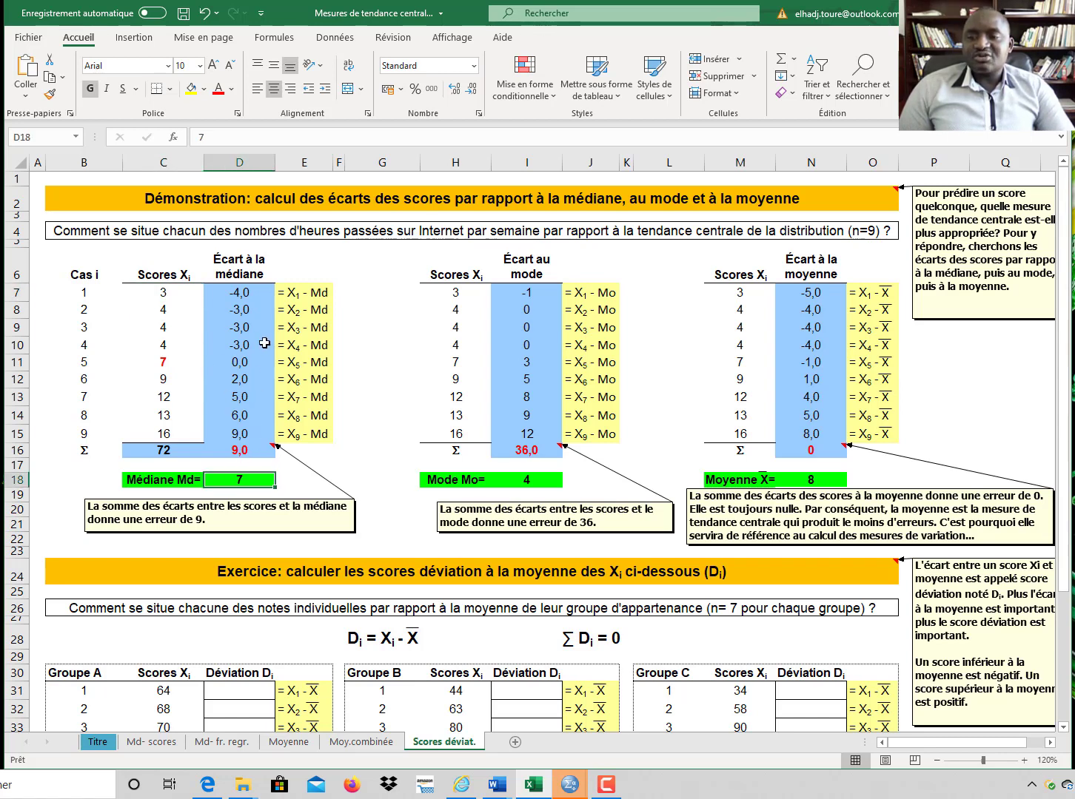
pyautogui.click(161, 309)
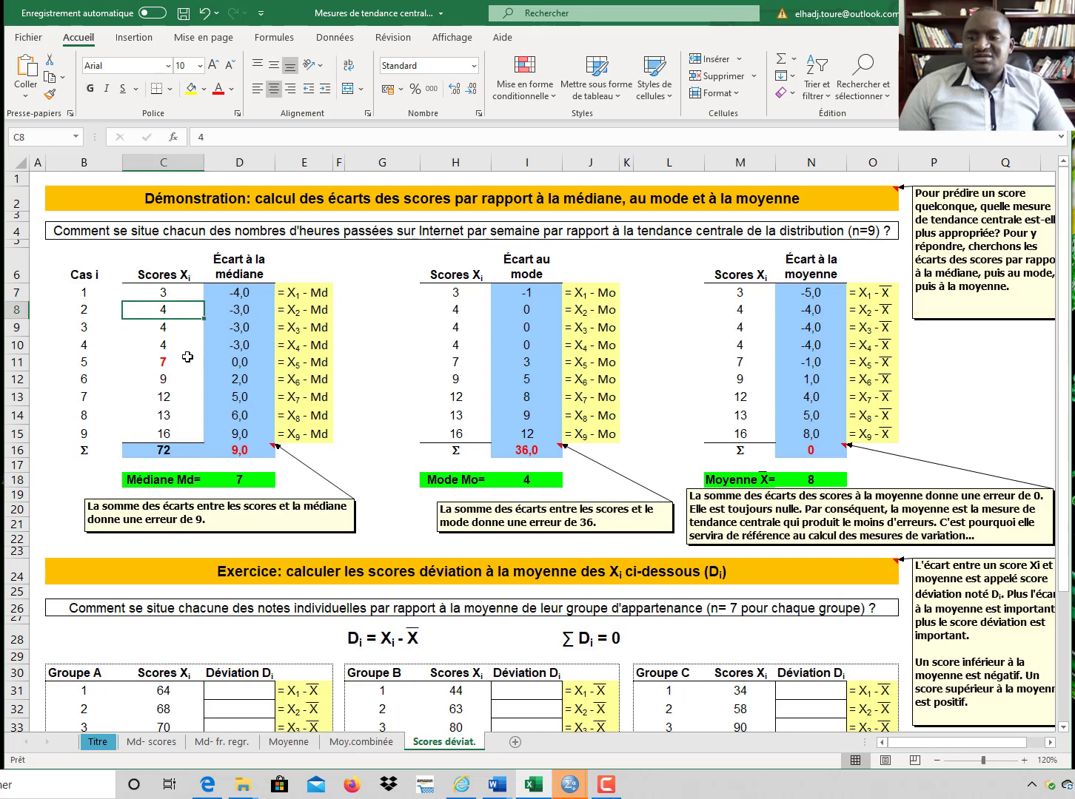
pyautogui.click(250, 481)
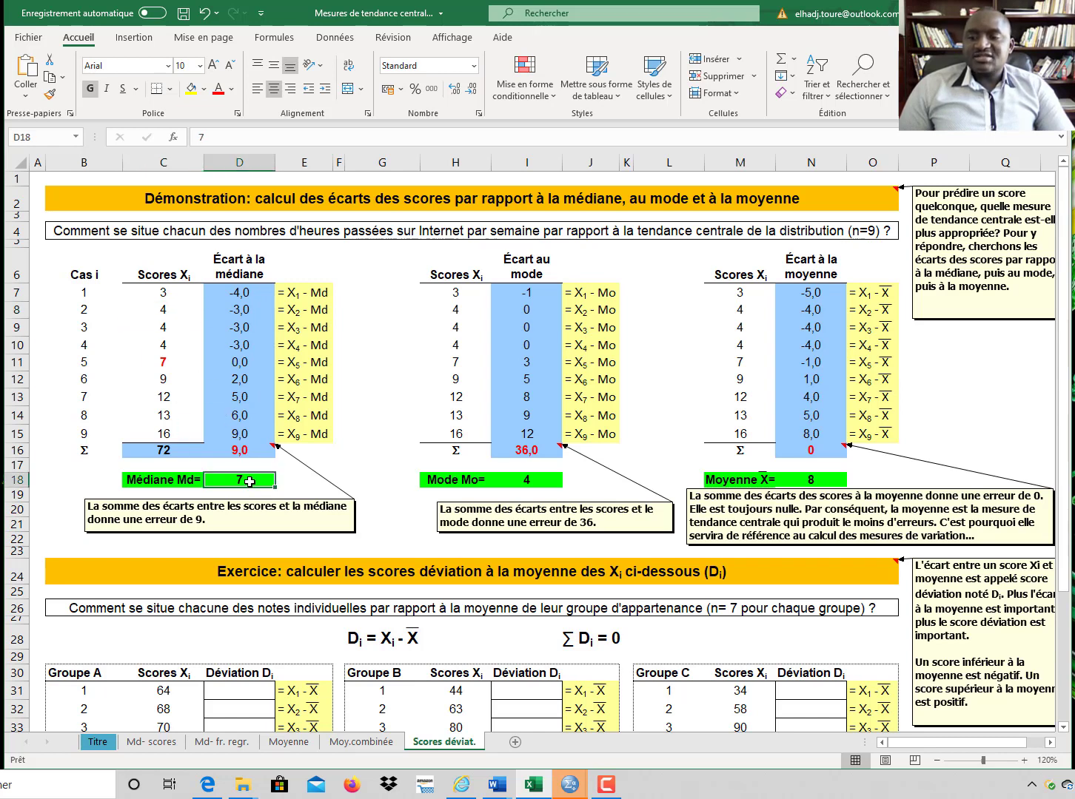
pyautogui.click(239, 309)
pyautogui.click(167, 362)
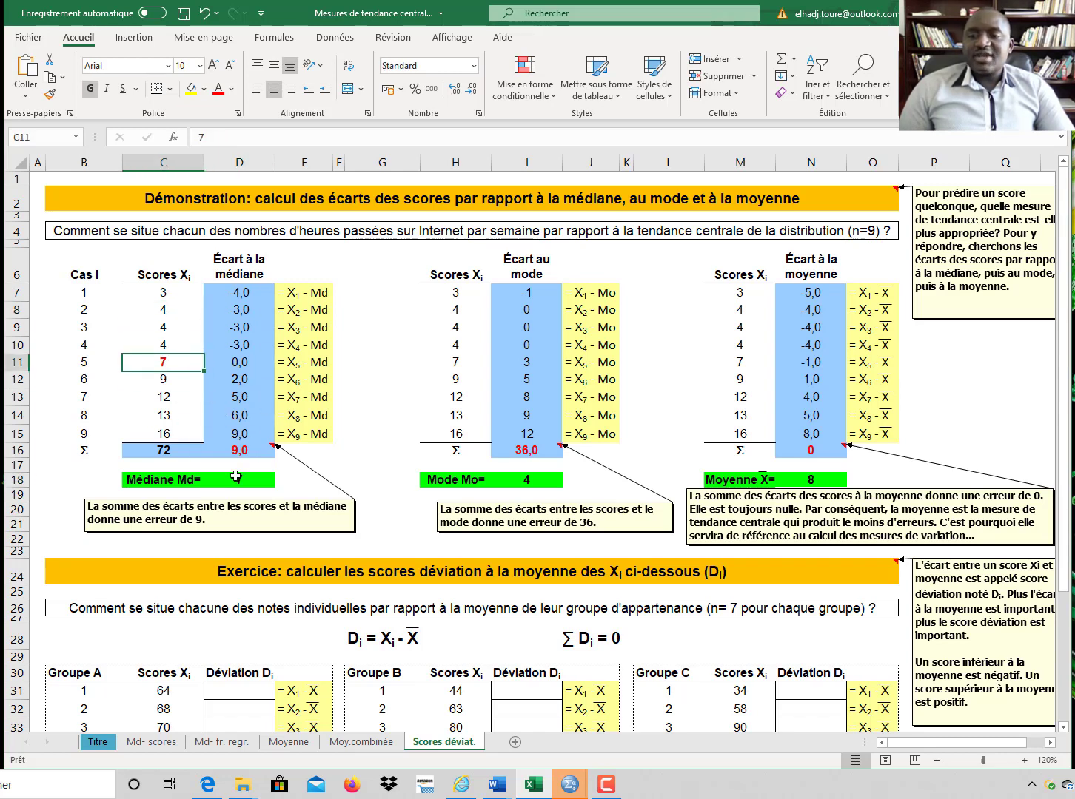
pyautogui.click(237, 481)
pyautogui.click(236, 364)
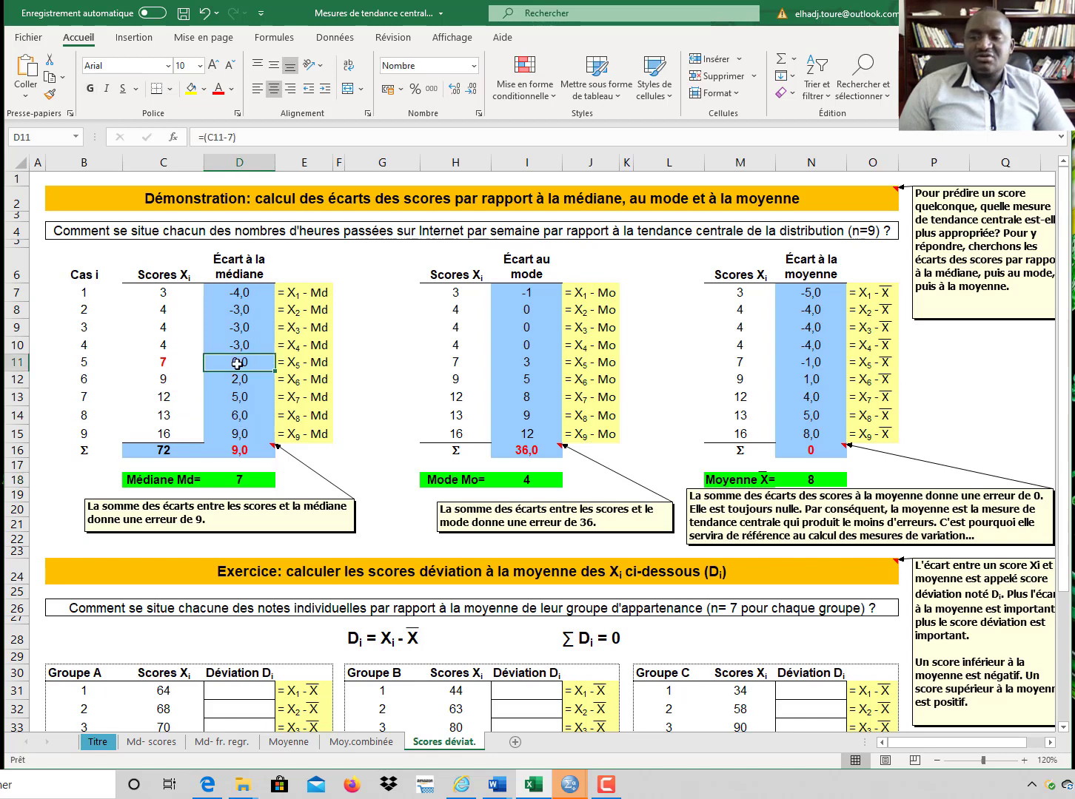
pyautogui.click(185, 436)
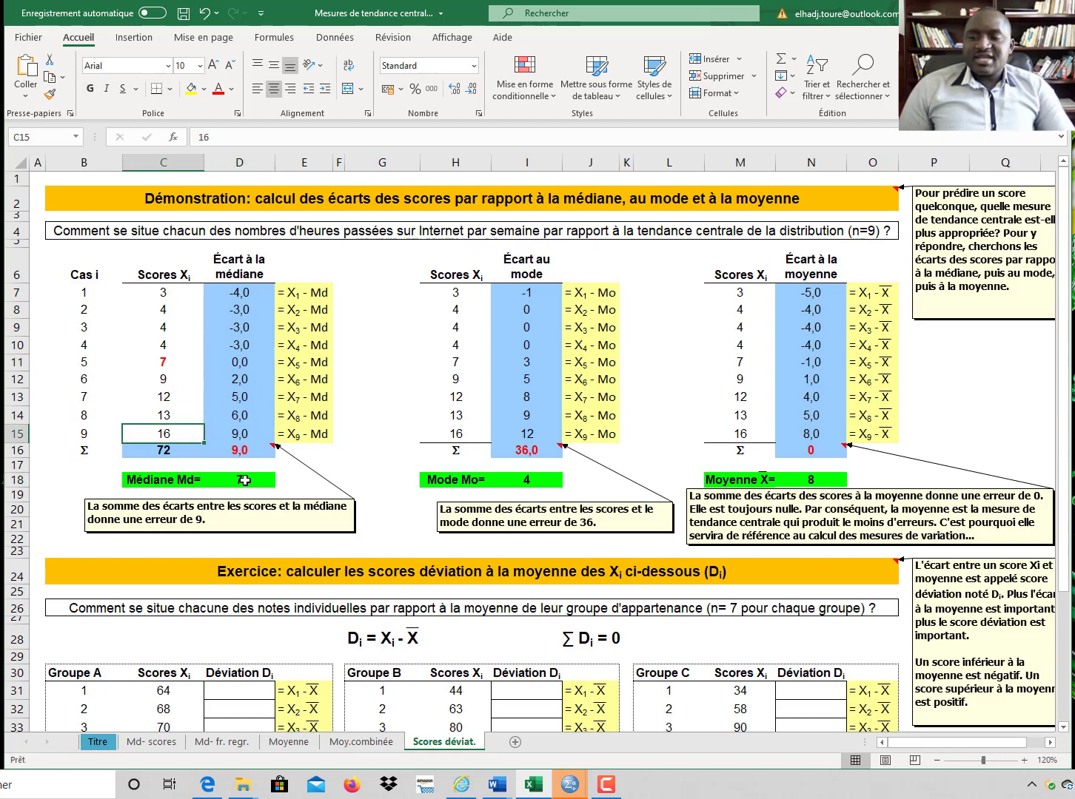
pyautogui.click(245, 480)
pyautogui.click(247, 436)
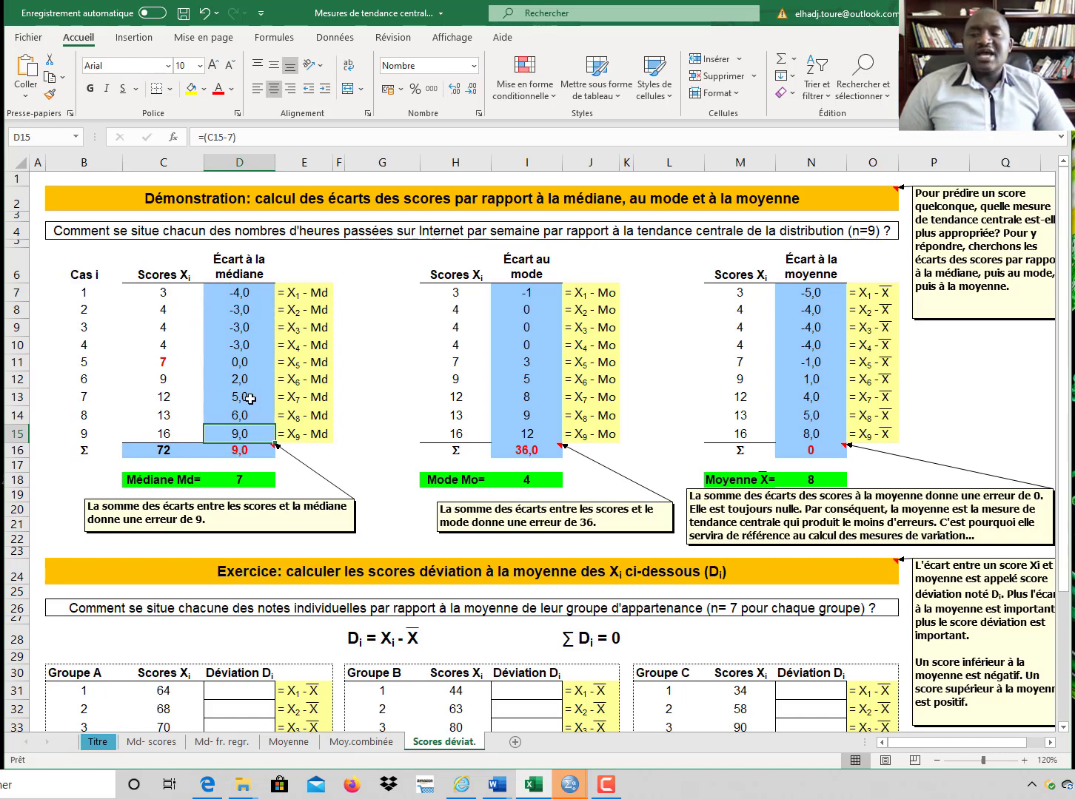
# Step: Enlarge the font of the median deviations' total to 14 points
pyautogui.click(247, 449)
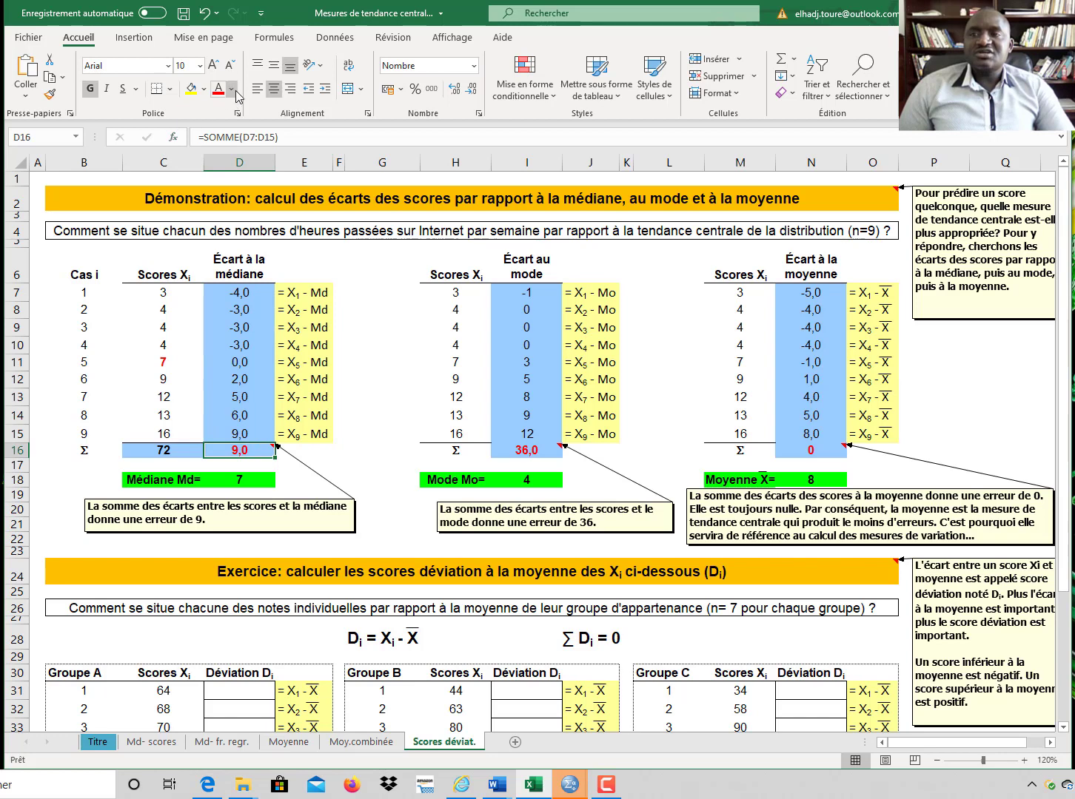
pyautogui.click(199, 65)
pyautogui.click(187, 169)
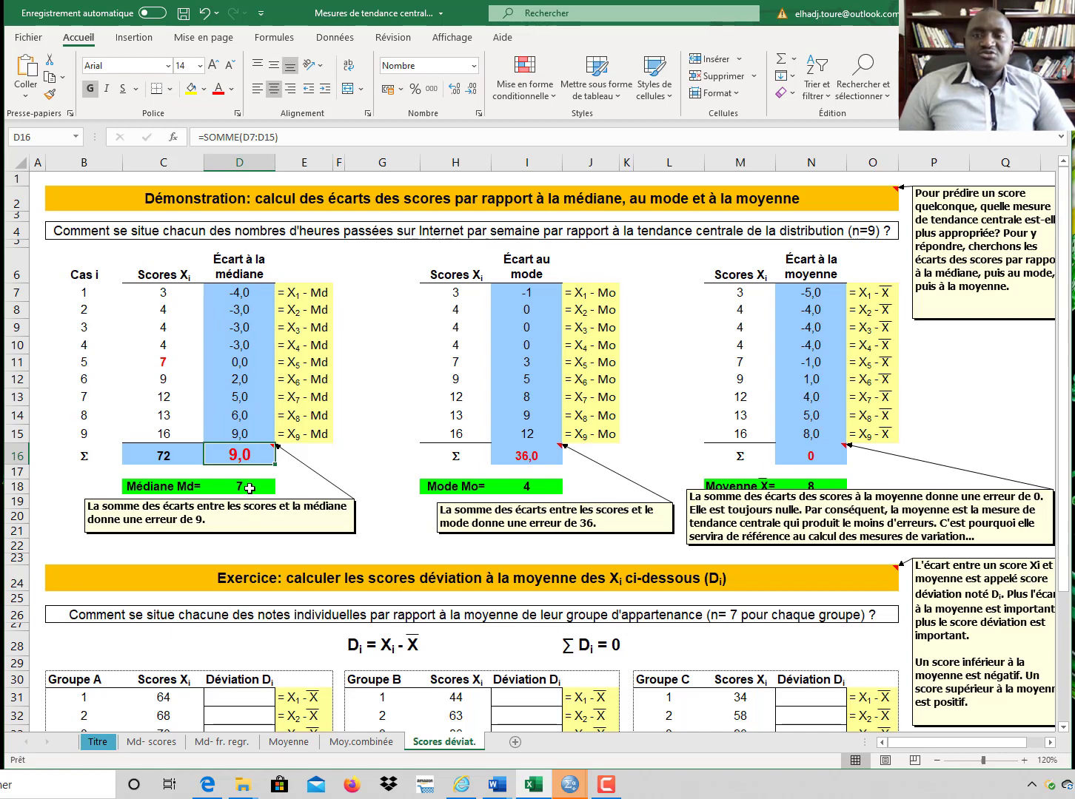
# Step: Format the three modal scores of 4 in the mode table's Scores Xi column with a bold, red font
pyautogui.click(542, 487)
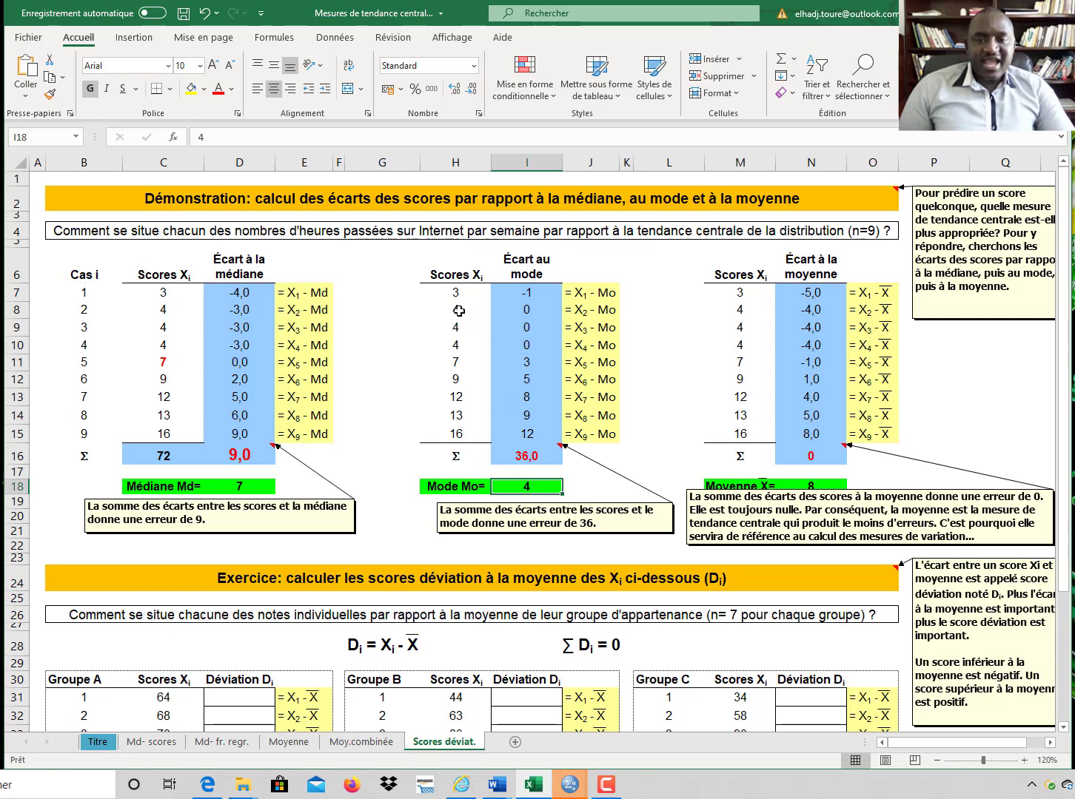
pyautogui.moveTo(459, 310); pyautogui.dragTo(450, 343)
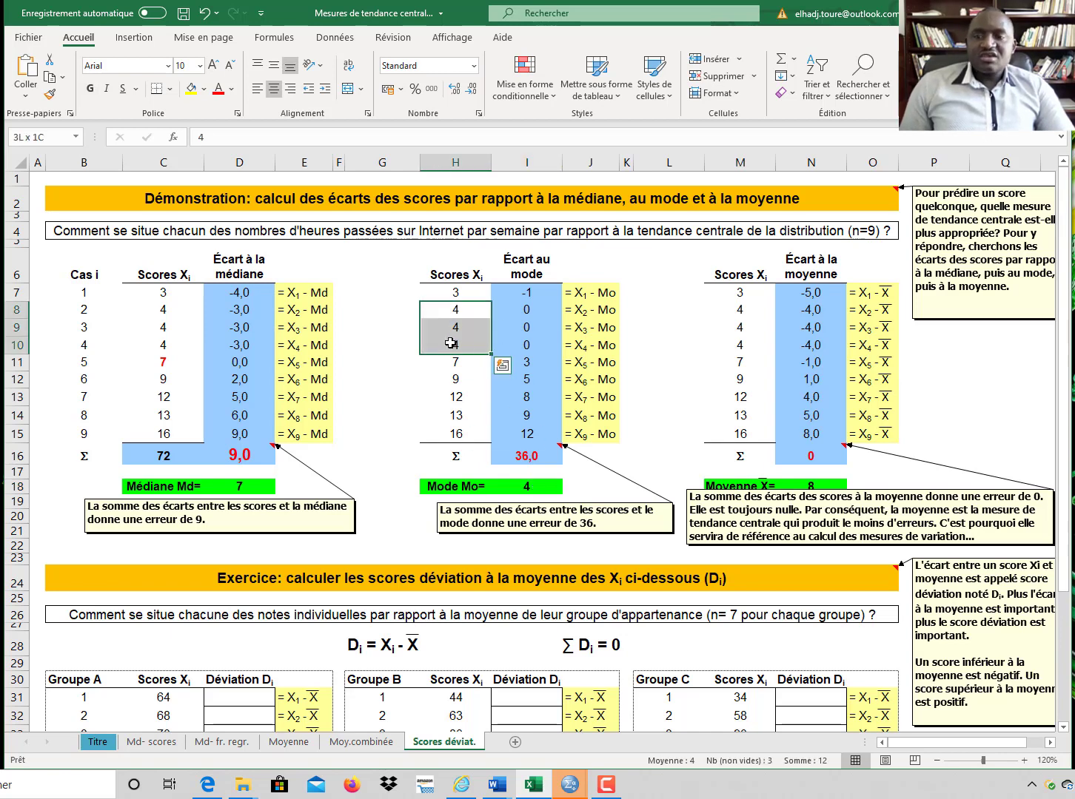
pyautogui.click(89, 88)
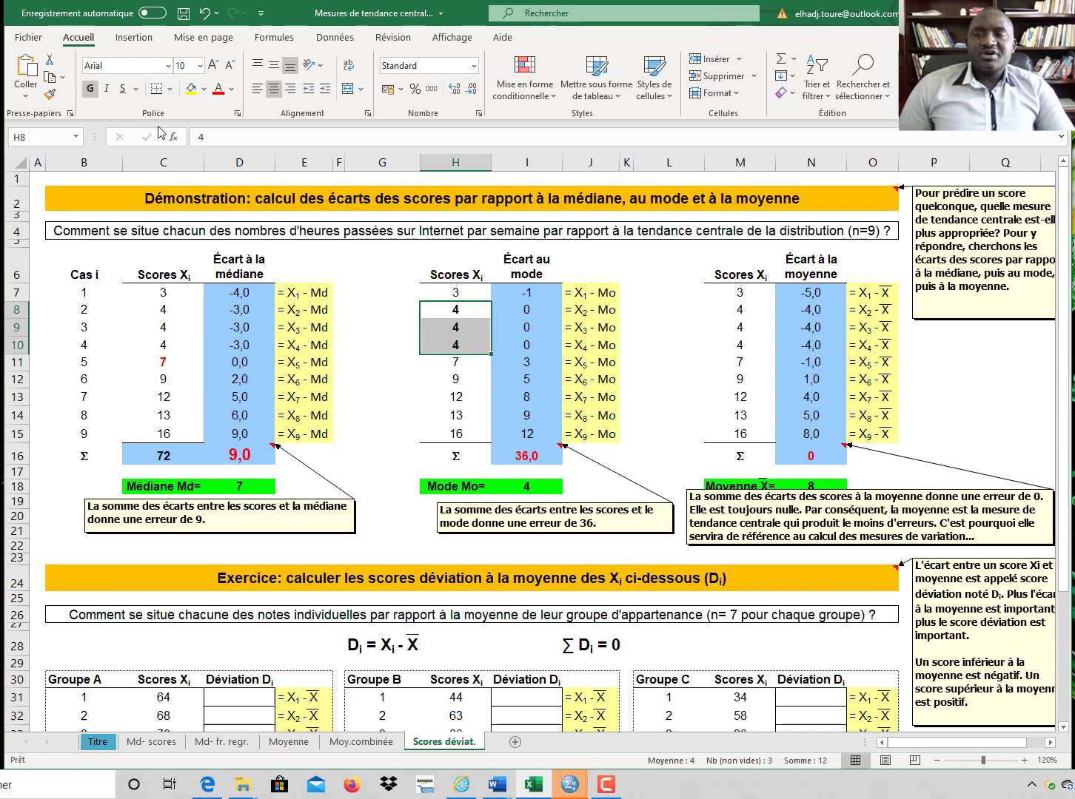
pyautogui.click(220, 91)
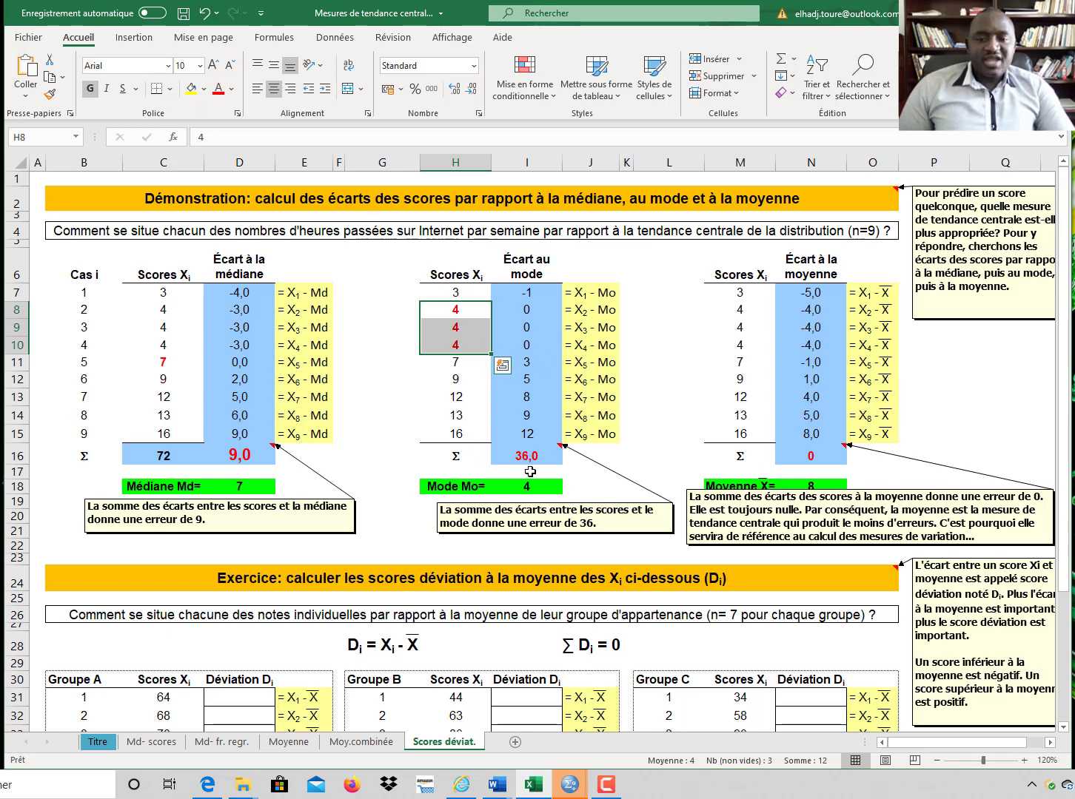
# Step: Examine the mode deviation formulas and their total, then the note and the mean value for the mean deviations
pyautogui.click(528, 484)
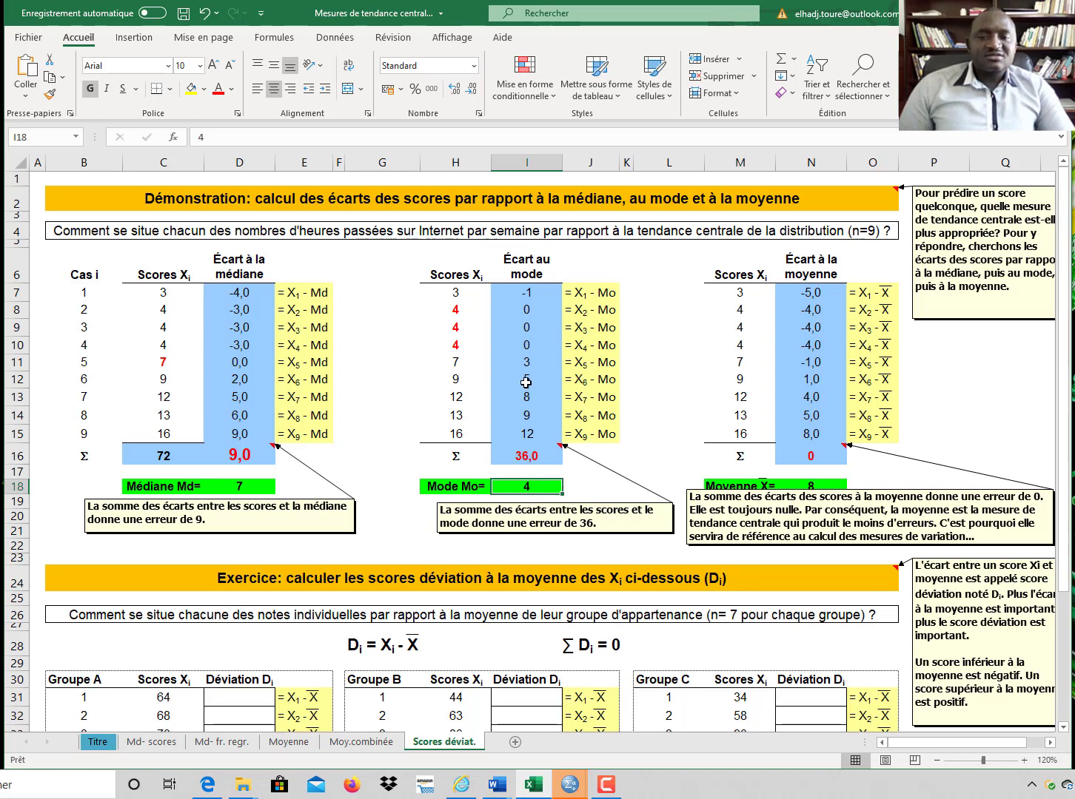
pyautogui.click(465, 296)
pyautogui.click(530, 485)
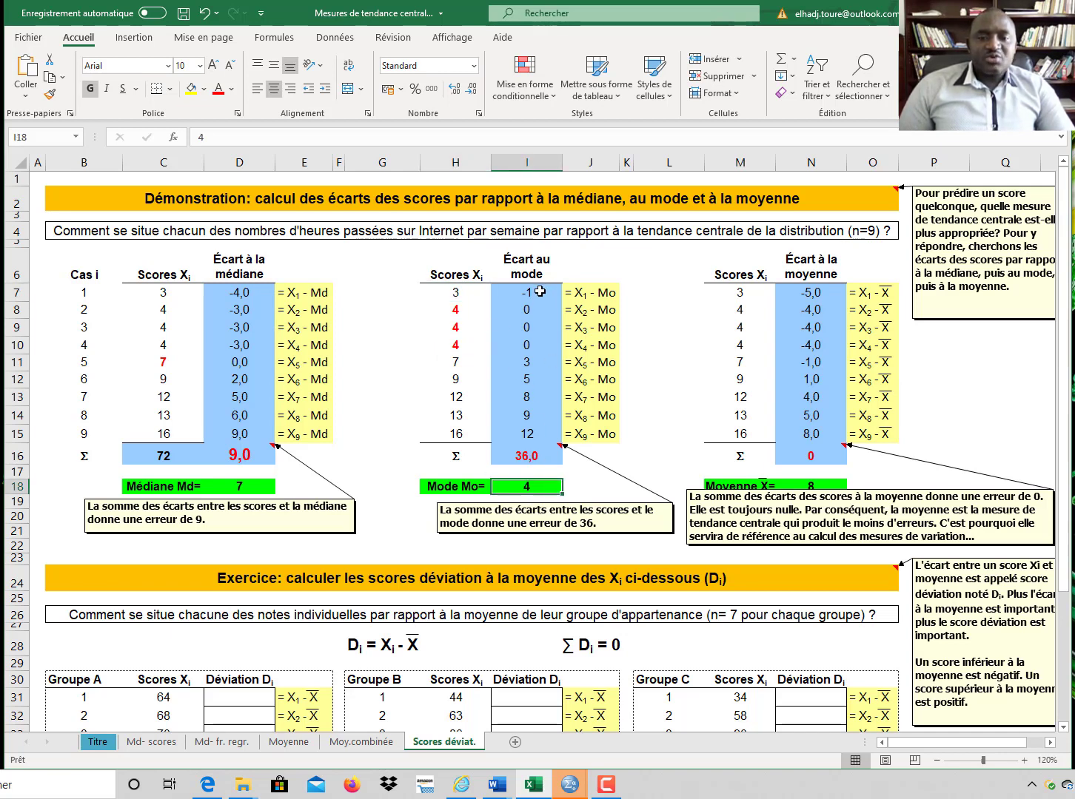
pyautogui.click(450, 311)
pyautogui.click(523, 475)
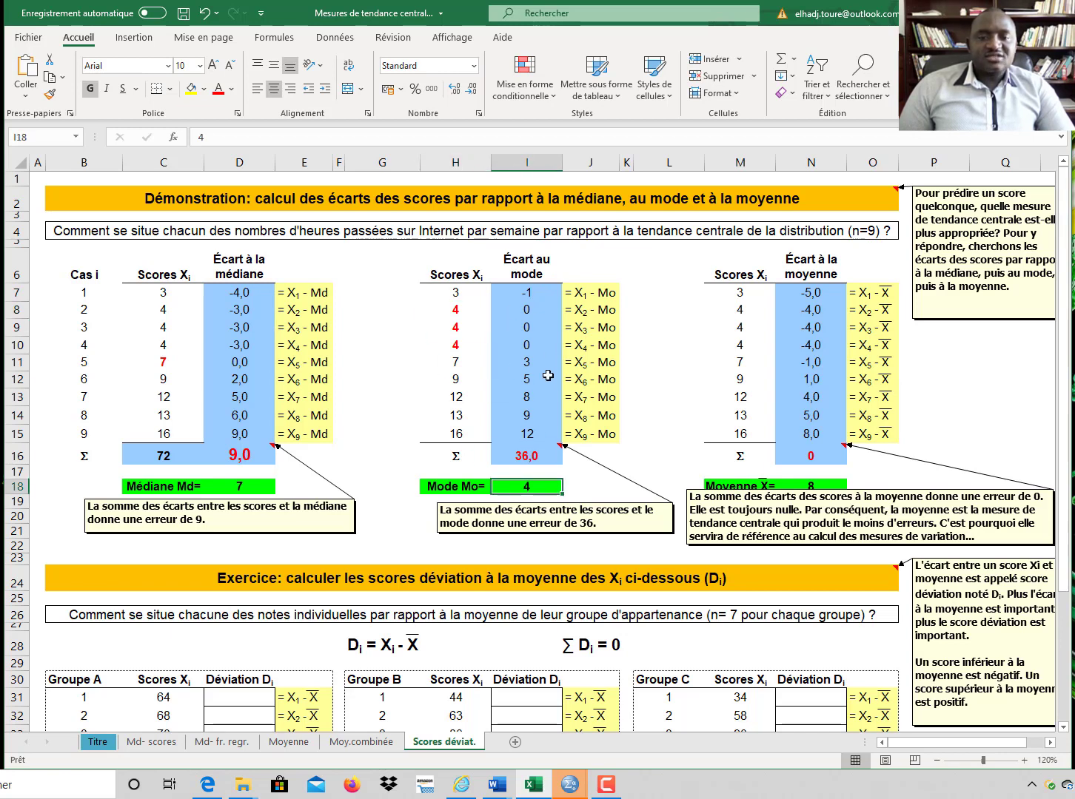
pyautogui.click(453, 436)
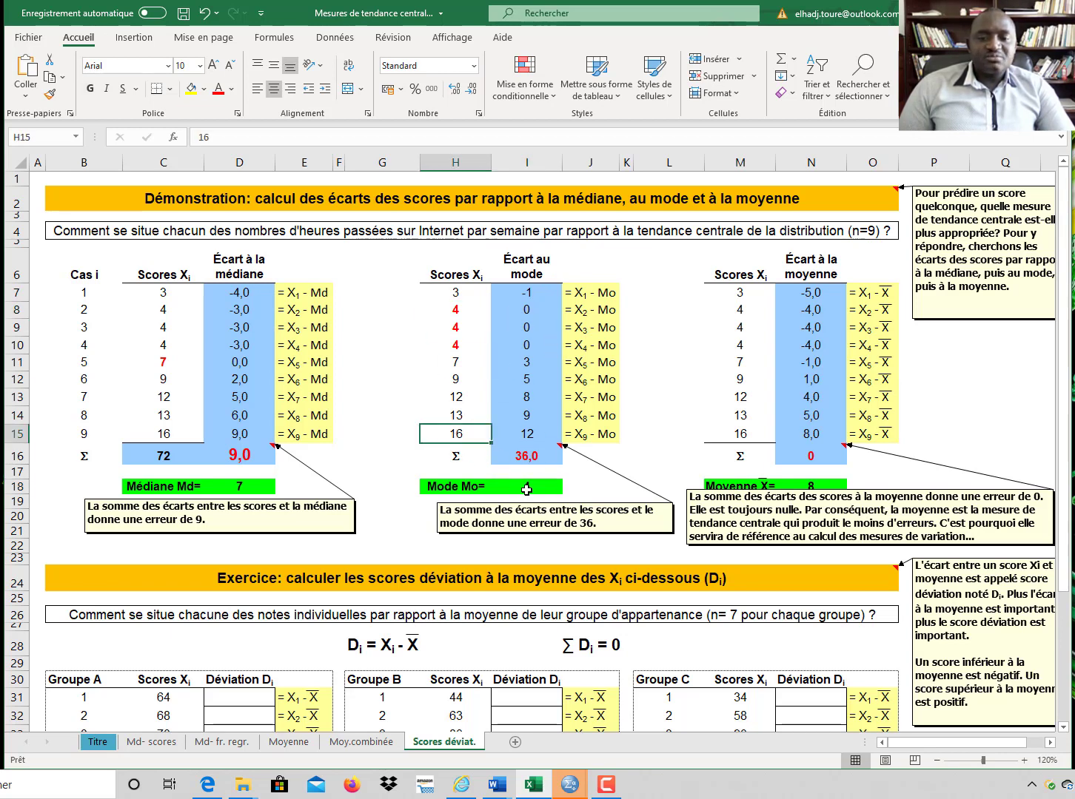
pyautogui.click(527, 488)
pyautogui.click(533, 433)
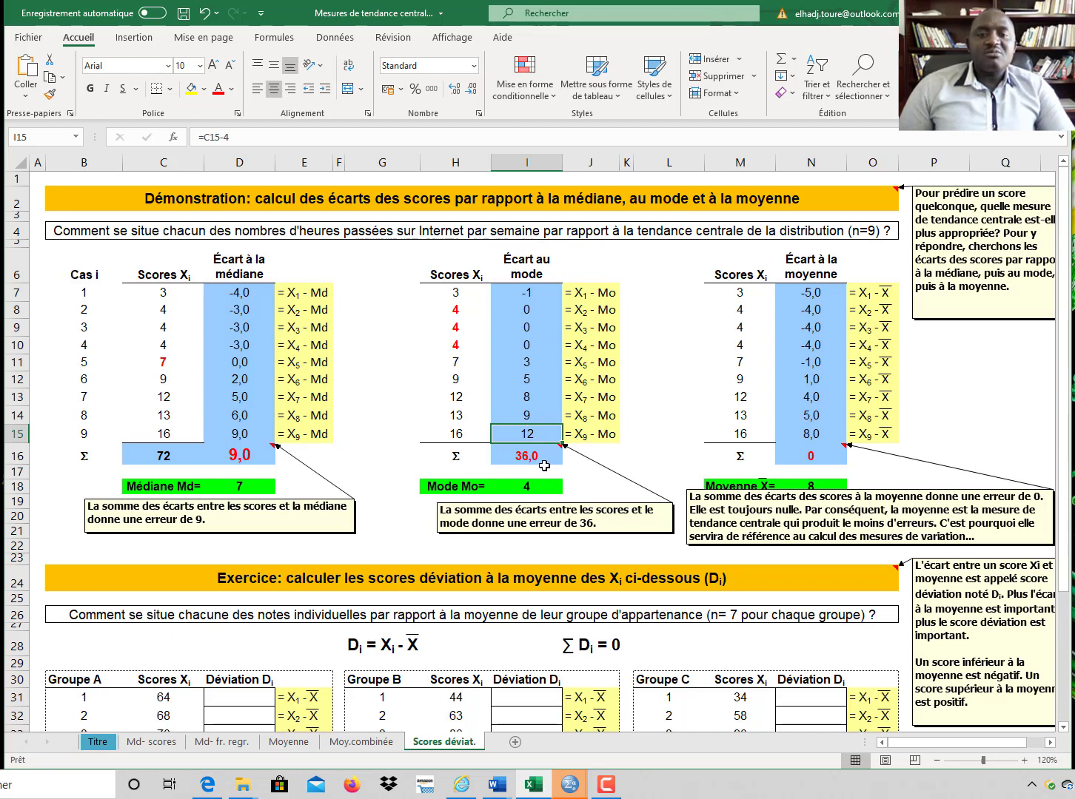
pyautogui.click(536, 458)
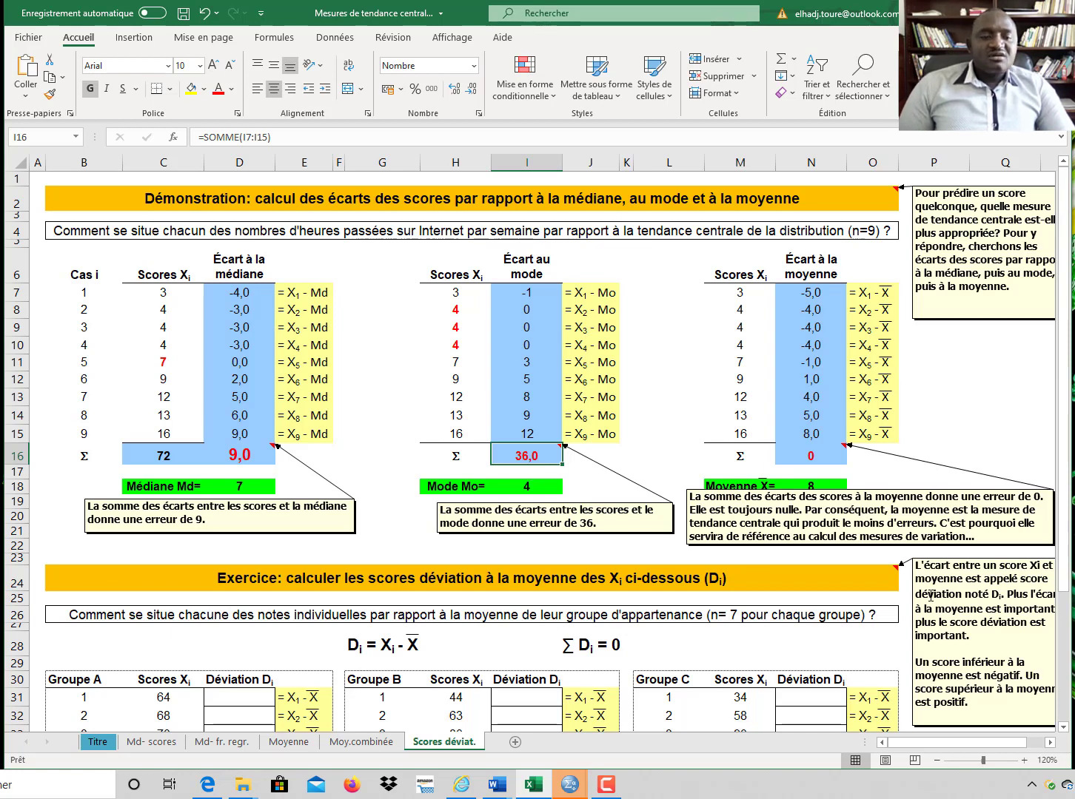
pyautogui.click(905, 493)
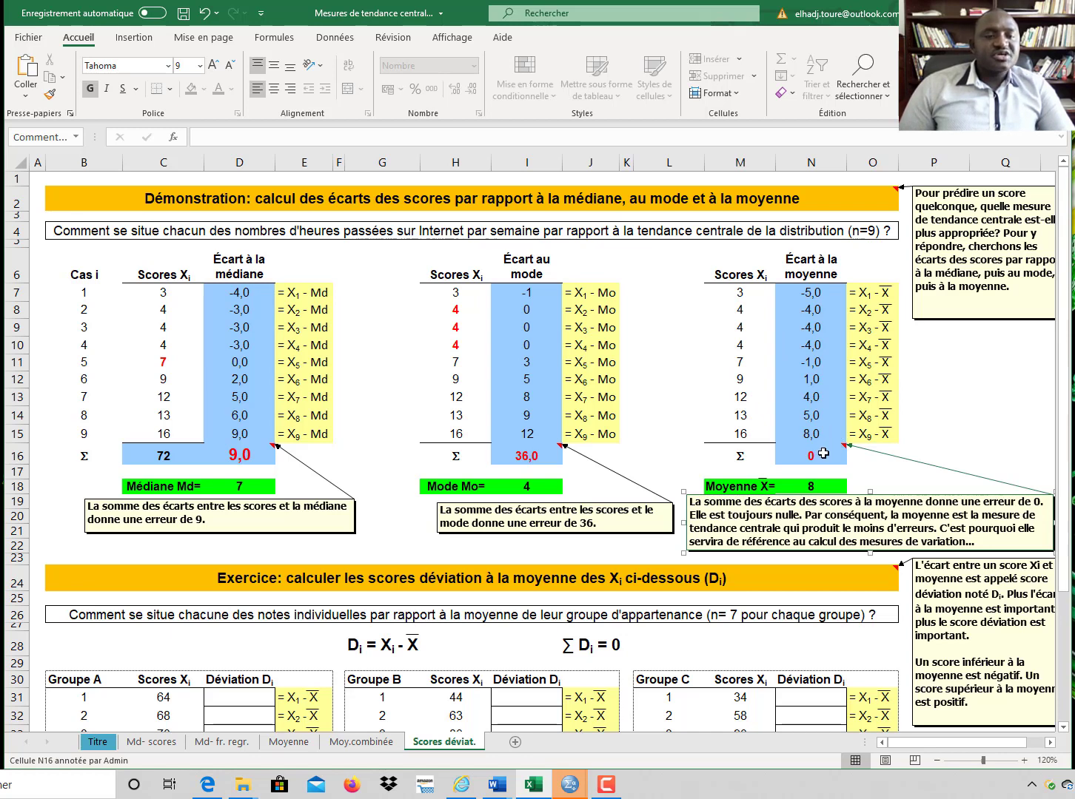
pyautogui.click(817, 486)
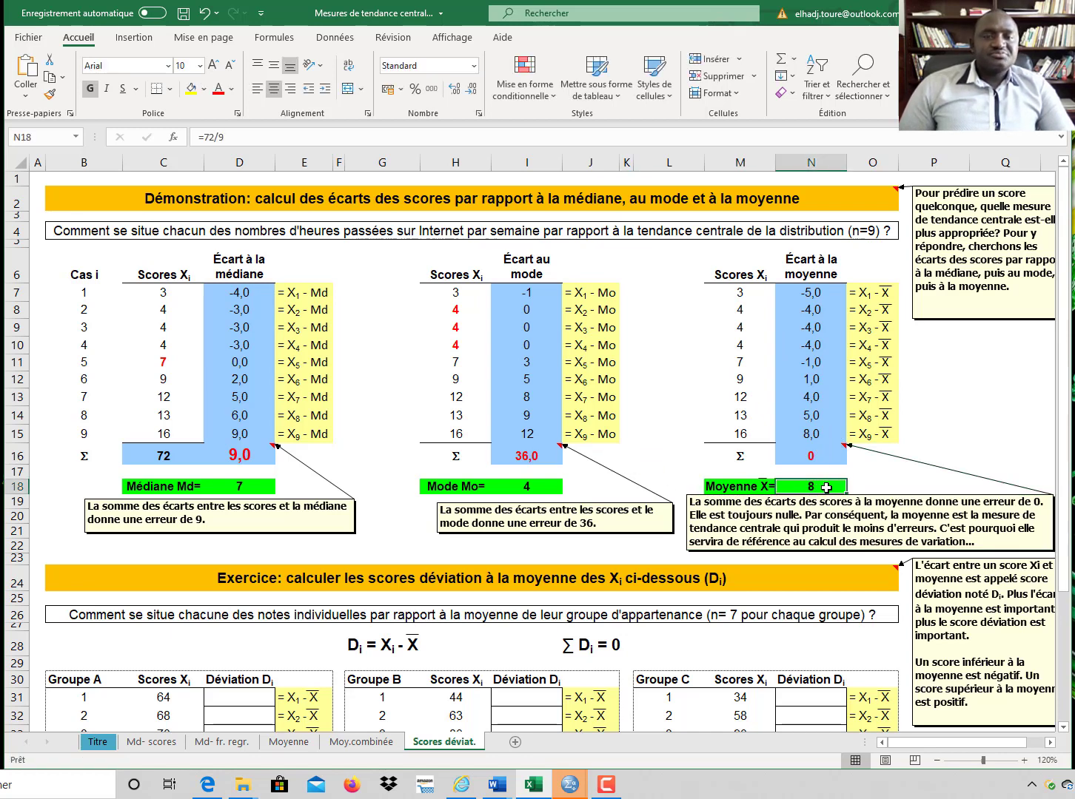